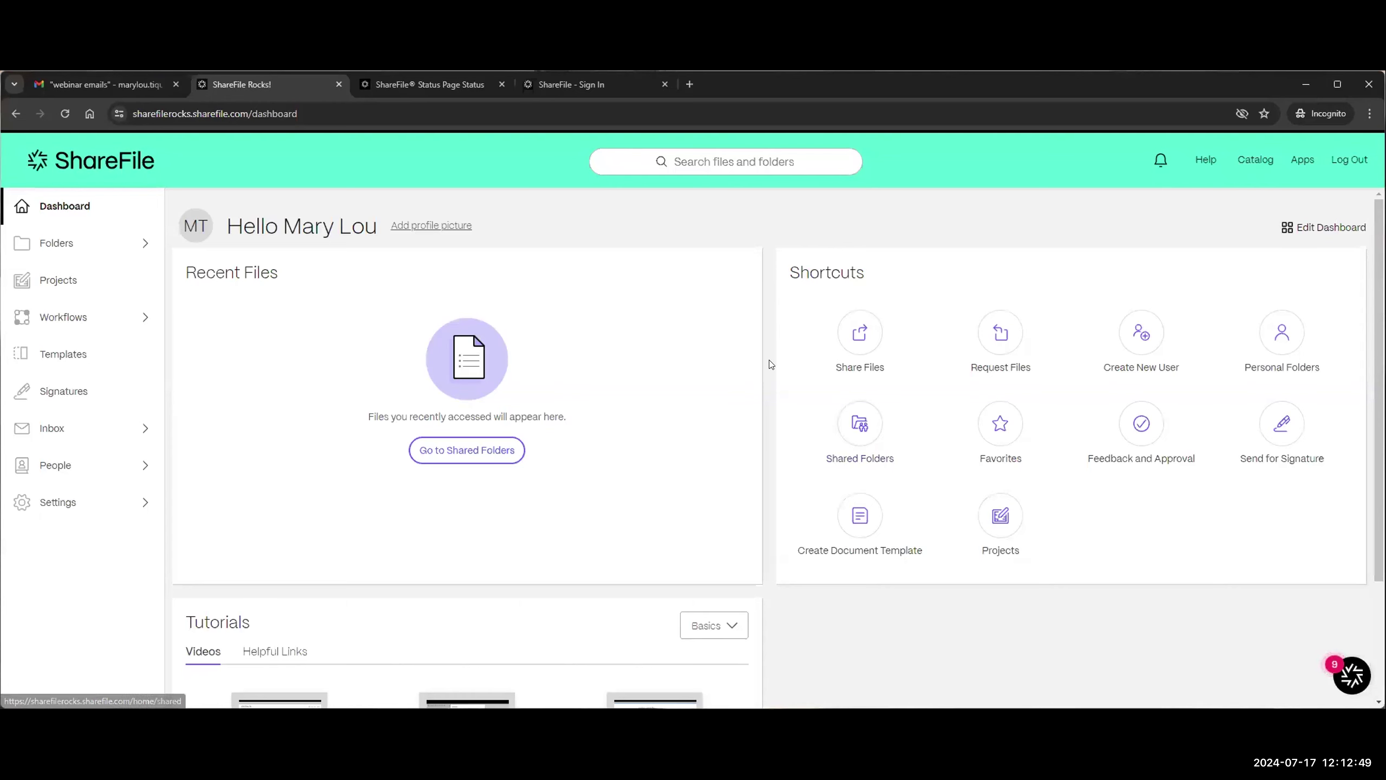
- Open the File Settings page of the admin Advanced Preferences to view the share settings
{"action": "left_click", "coordinate": [63, 503]}
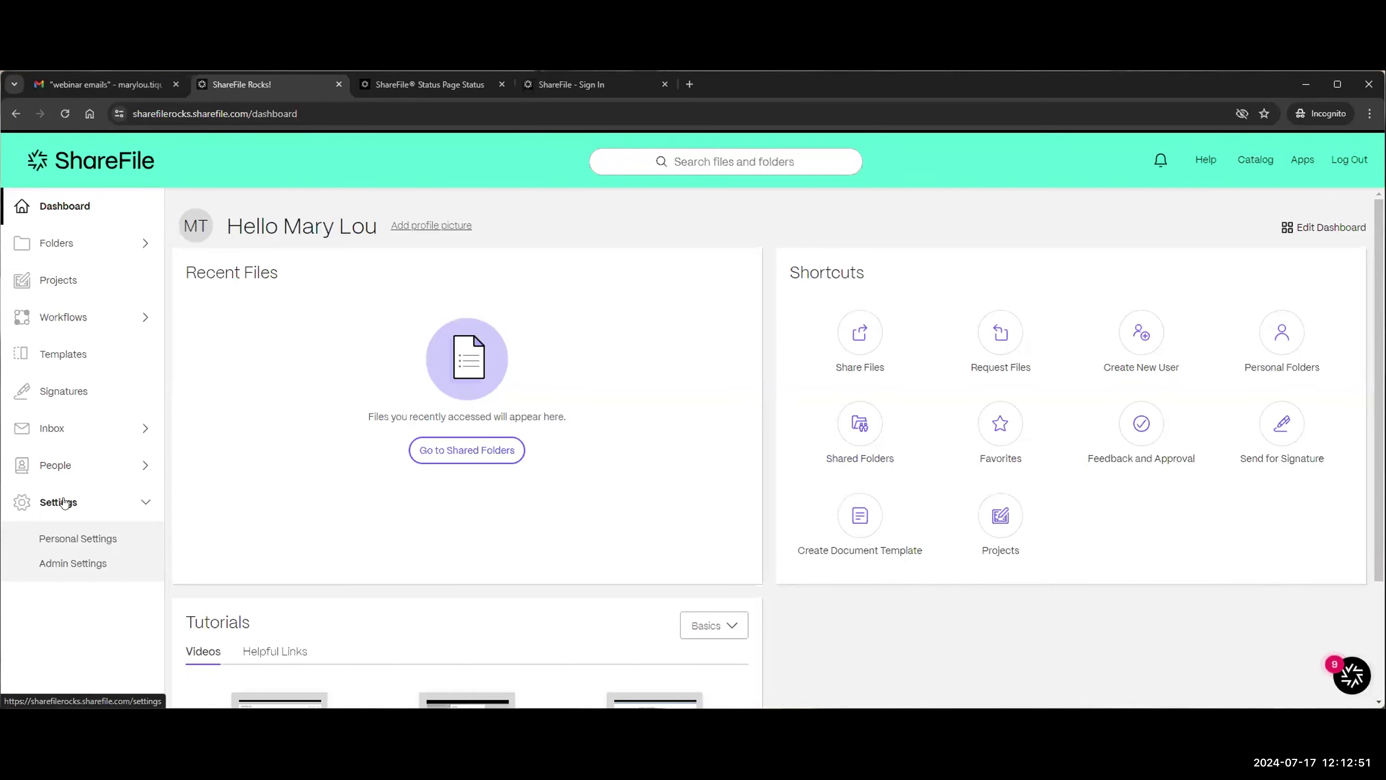
{"action": "left_click", "coordinate": [65, 564]}
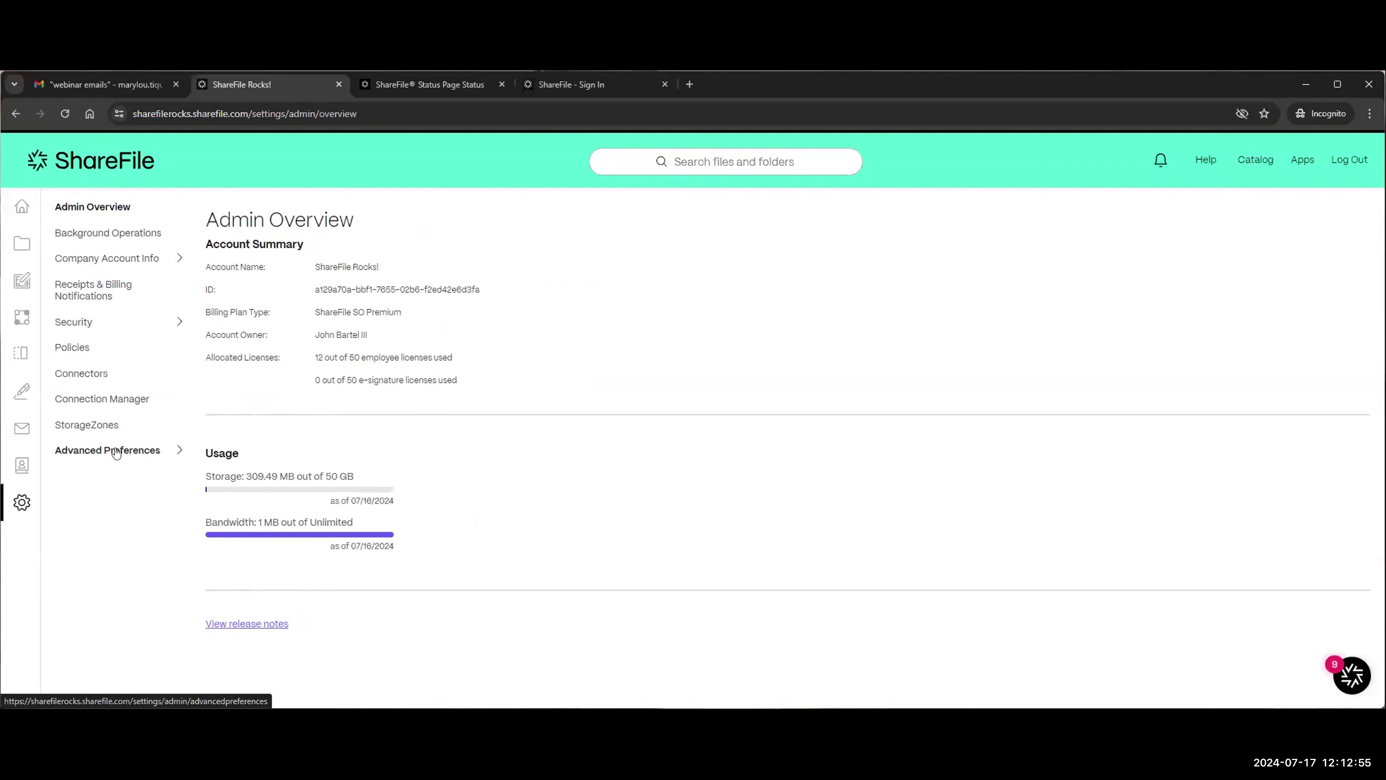
{"action": "left_click", "coordinate": [115, 451]}
{"action": "left_click", "coordinate": [95, 537]}
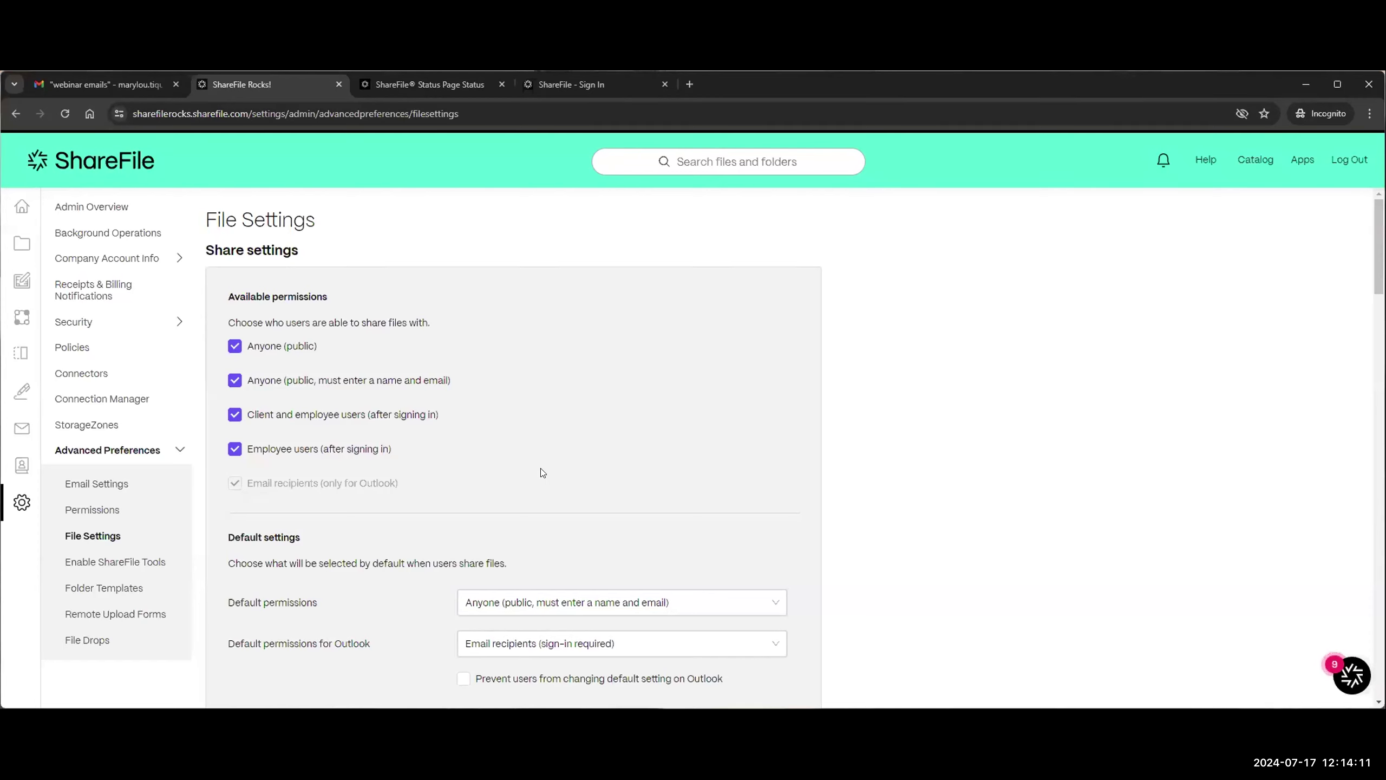
- View the Resend Welcome Emails page for account users and return to the dashboard
{"action": "mouse_move", "coordinate": [19, 518]}
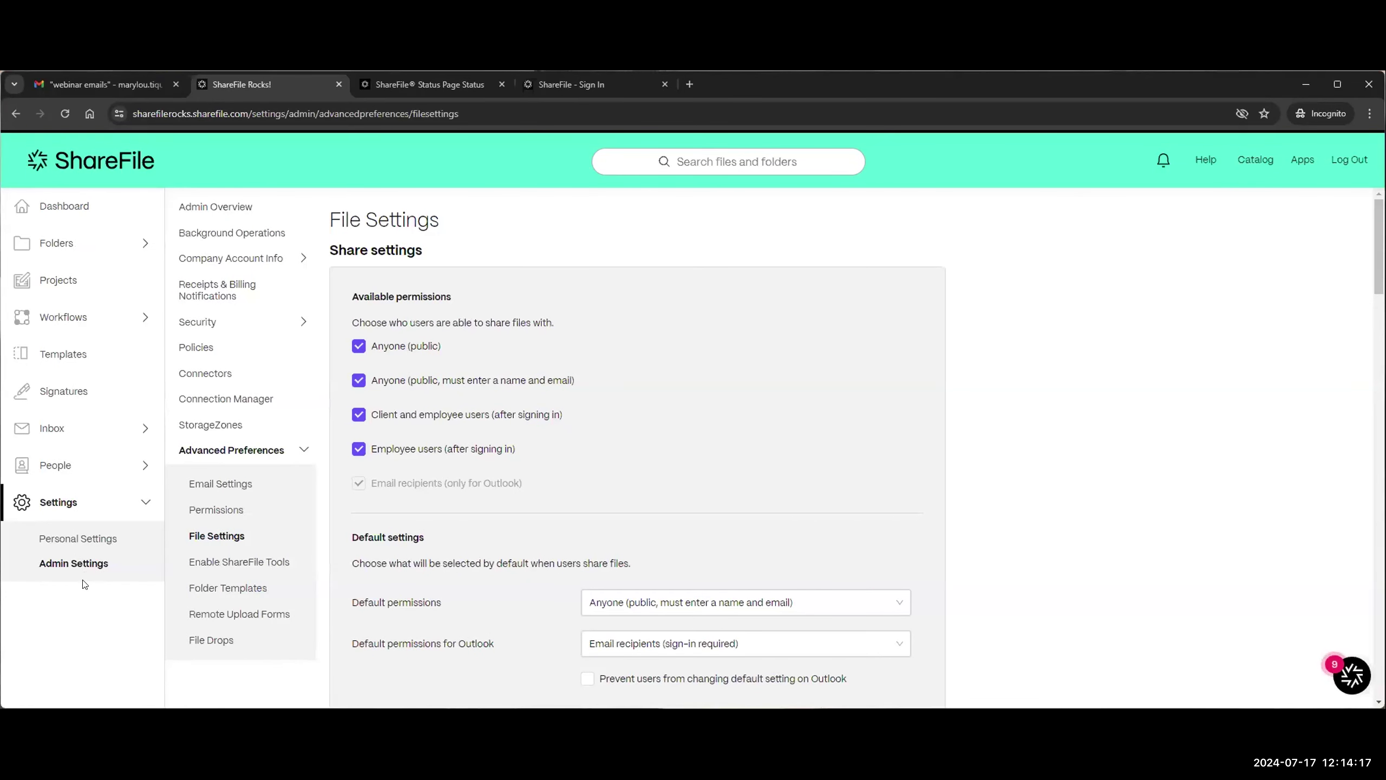
{"action": "left_click", "coordinate": [56, 508]}
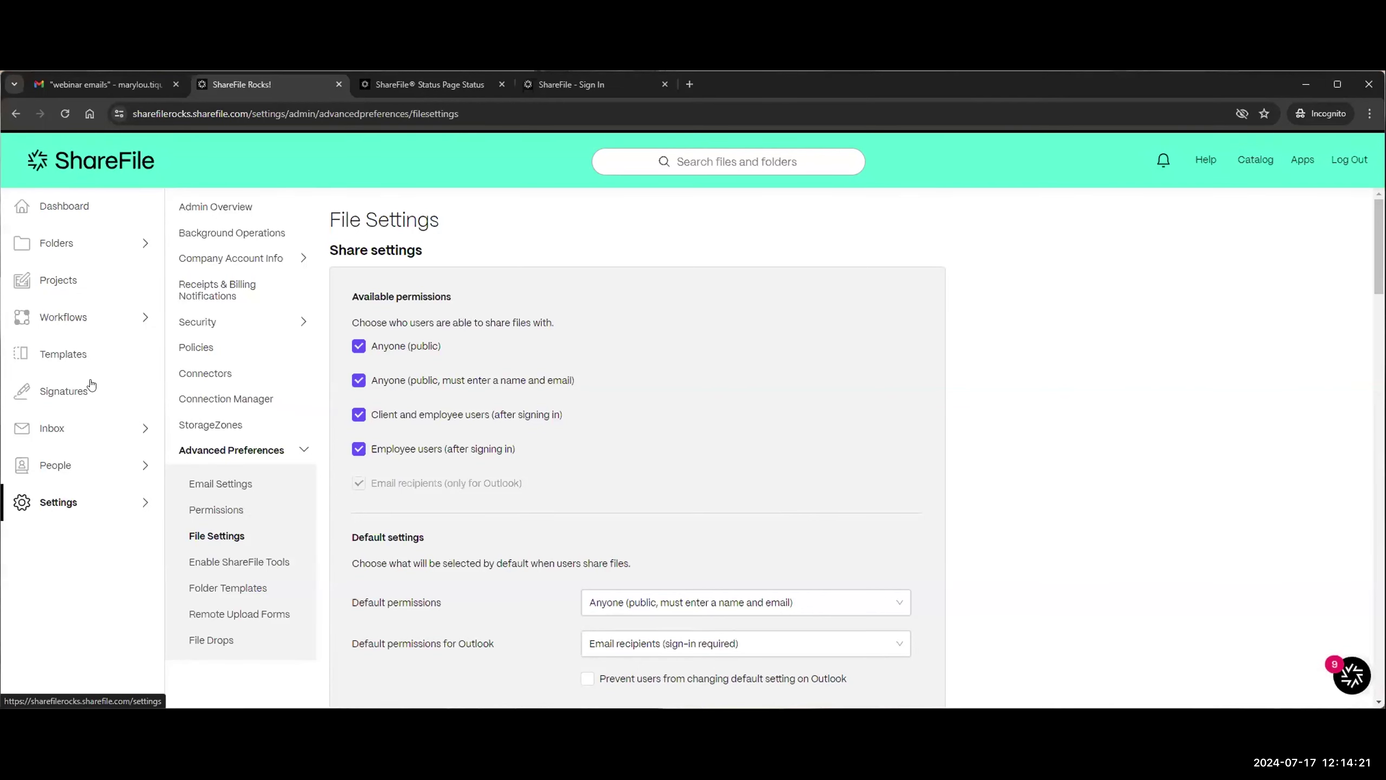
{"action": "left_click", "coordinate": [49, 209]}
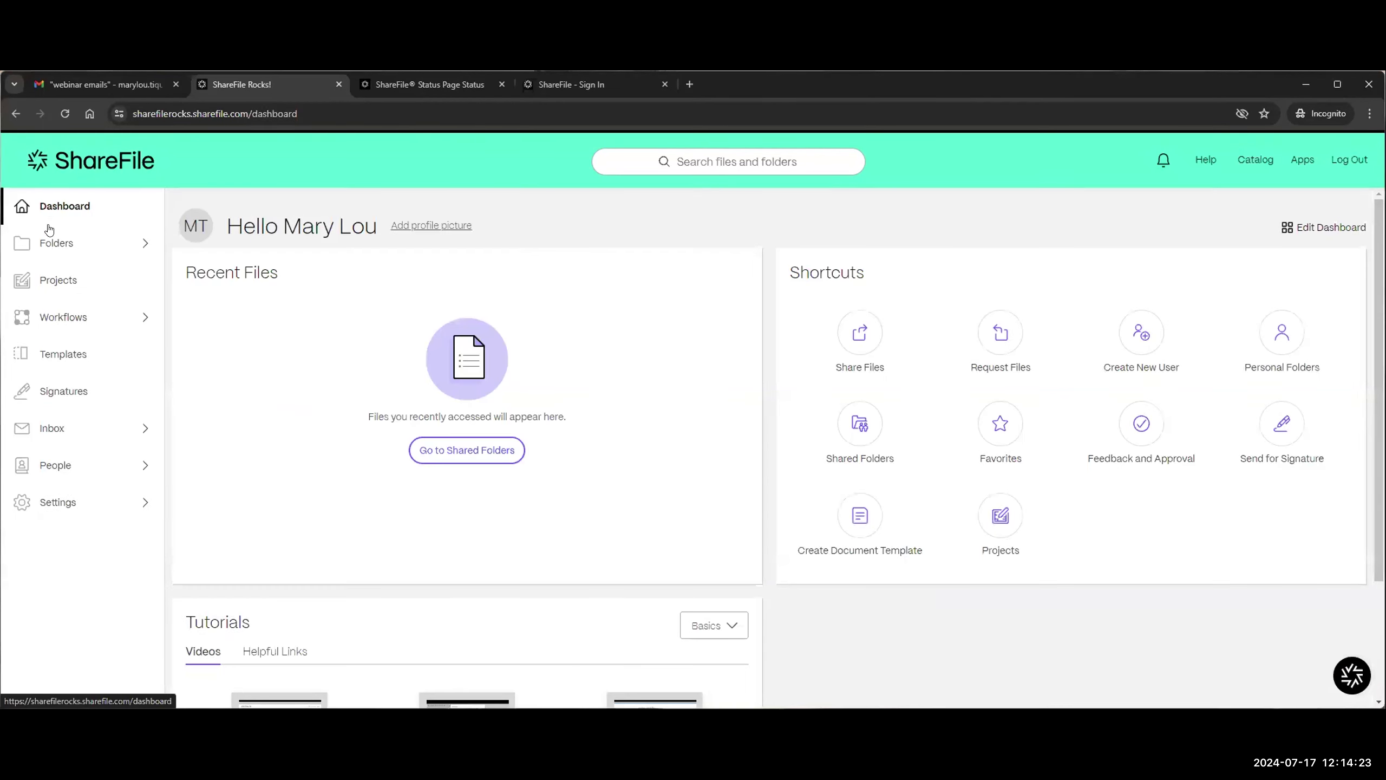
{"action": "left_click", "coordinate": [53, 465]}
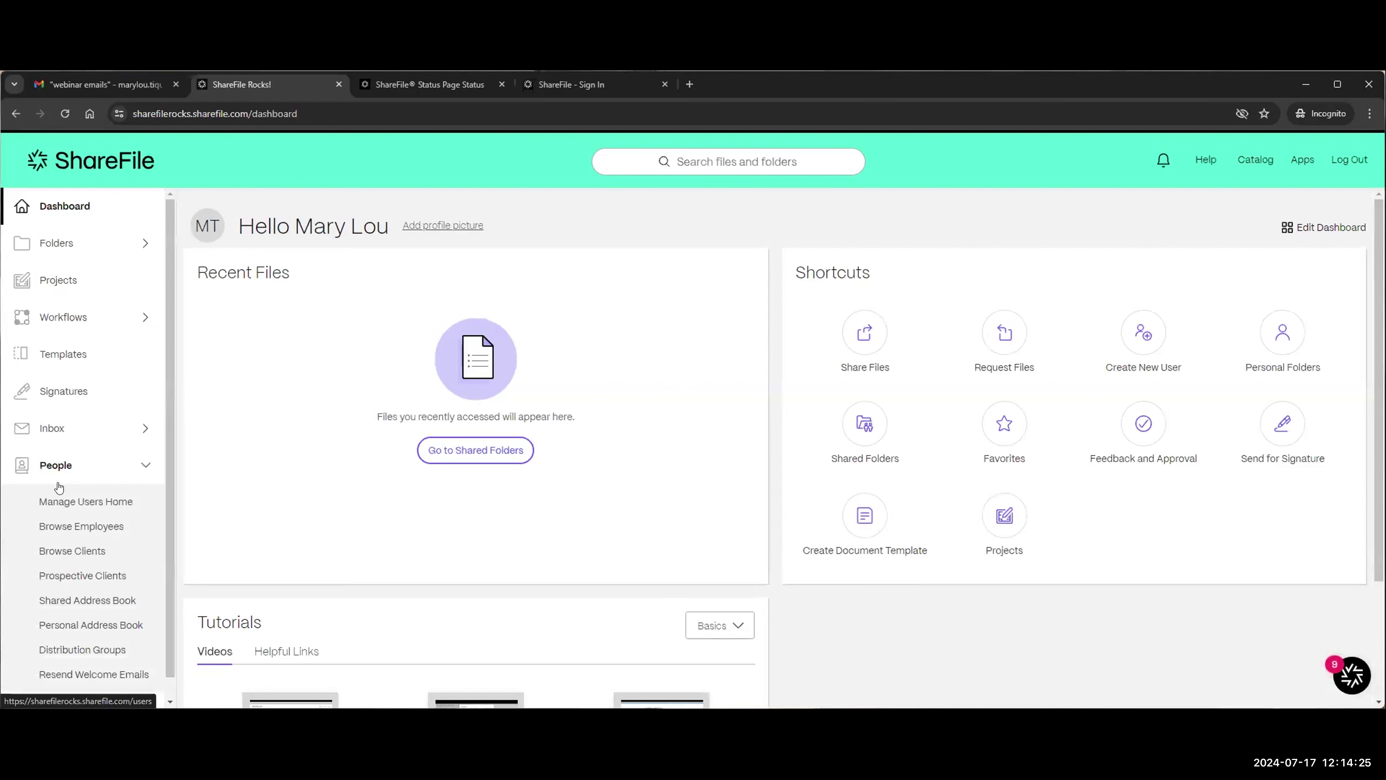
{"action": "left_click", "coordinate": [66, 675]}
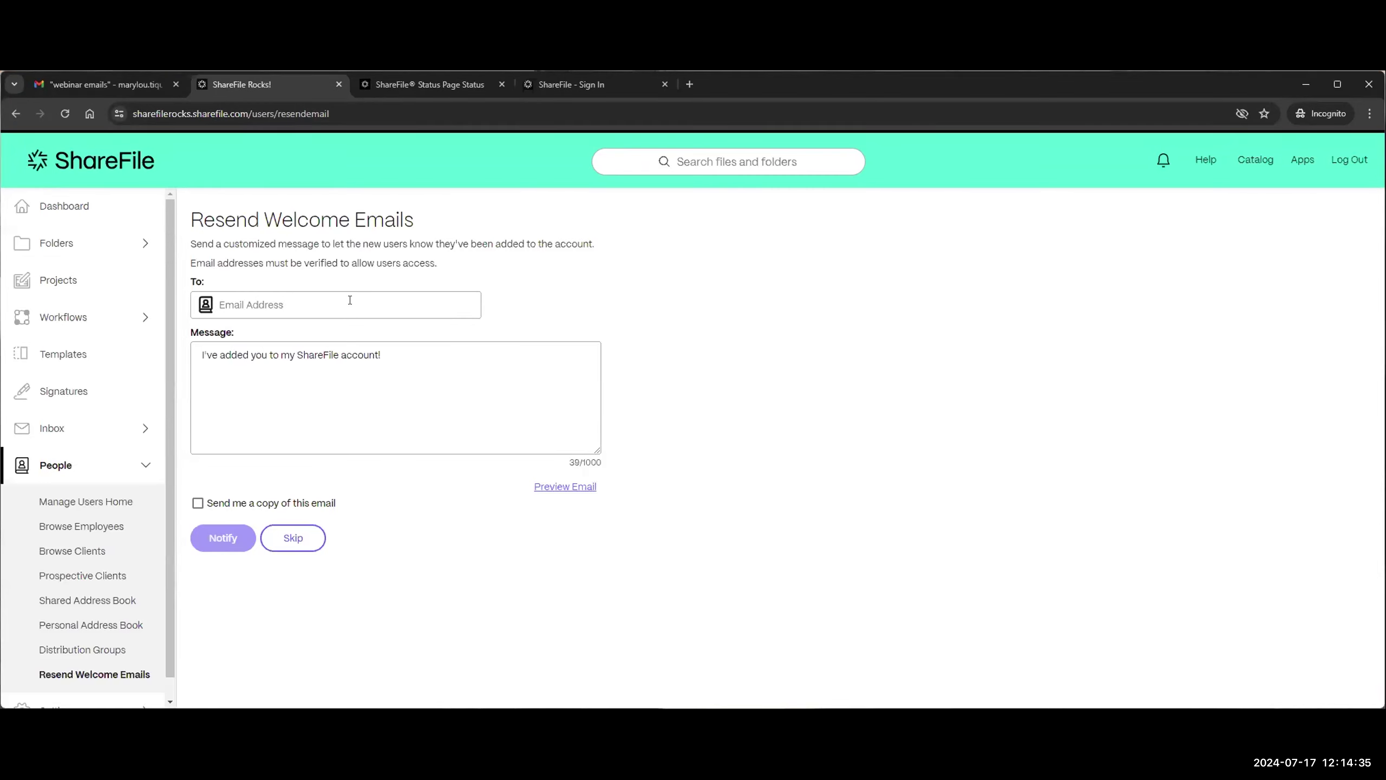
{"action": "left_click", "coordinate": [316, 382]}
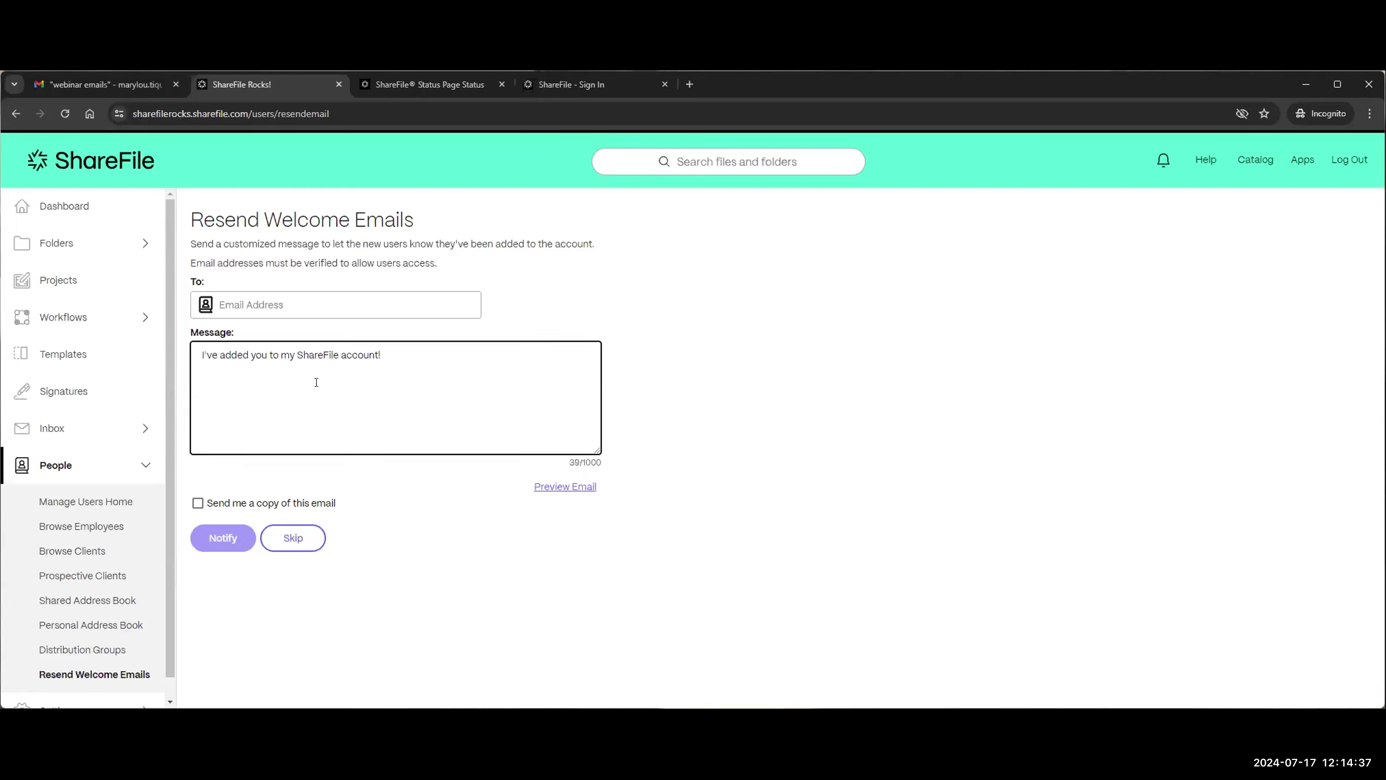
{"action": "left_click", "coordinate": [242, 569]}
{"action": "left_click", "coordinate": [90, 207]}
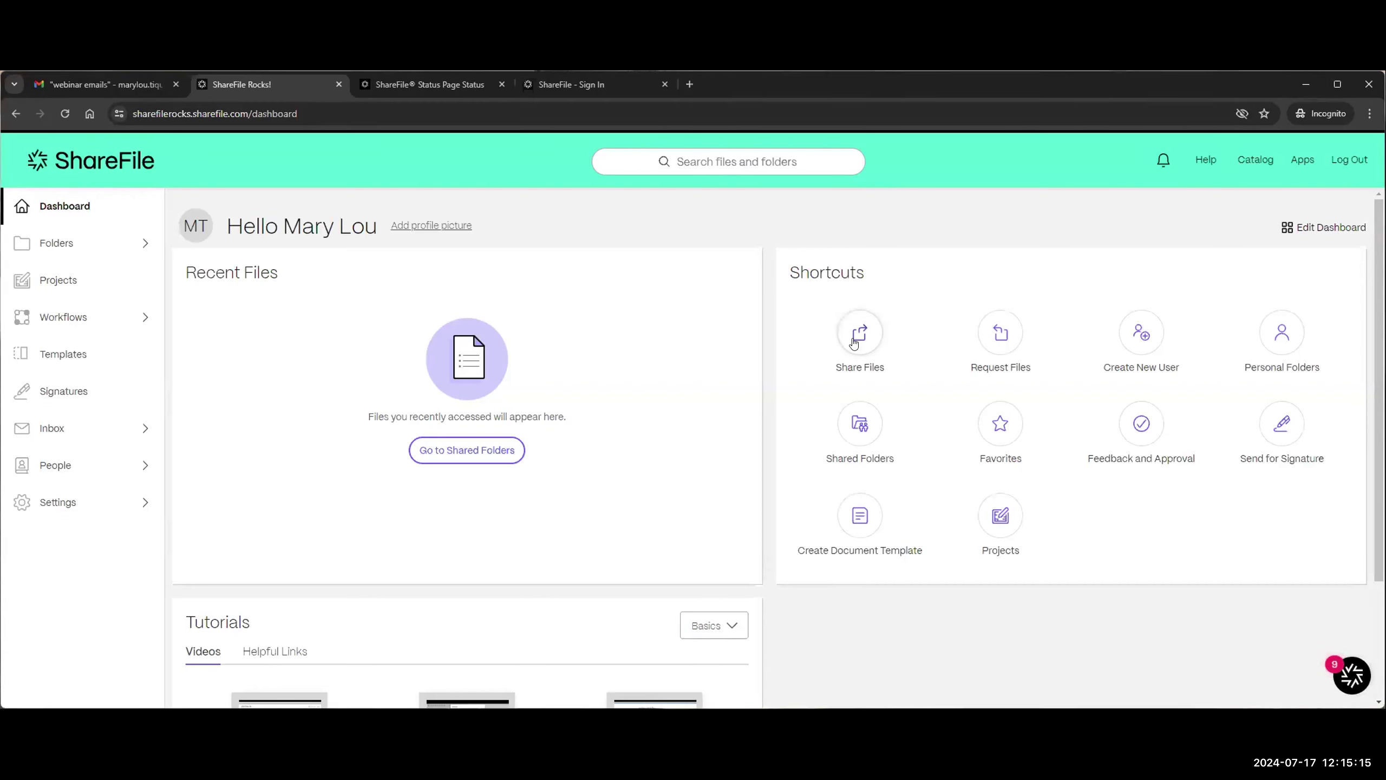
{"action": "left_click", "coordinate": [56, 468]}
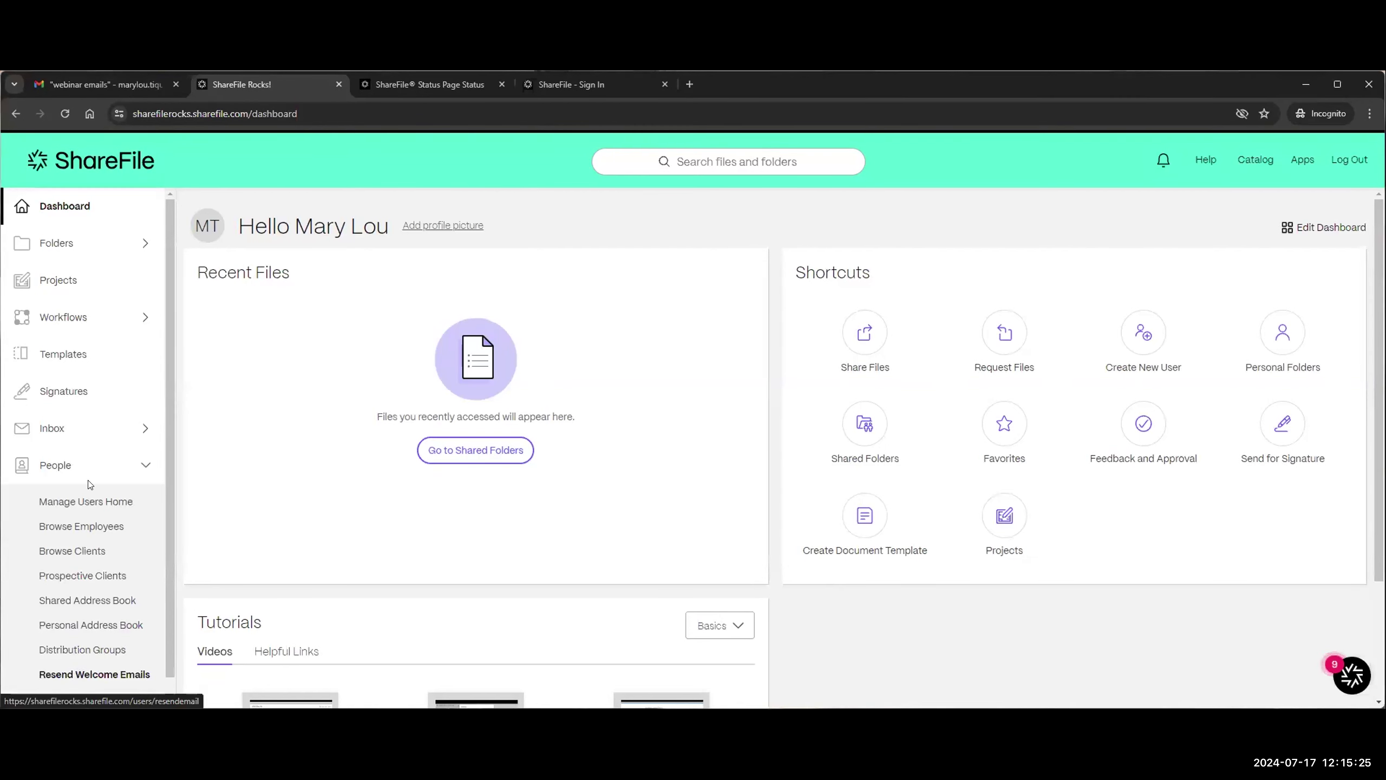
{"action": "left_click", "coordinate": [74, 464]}
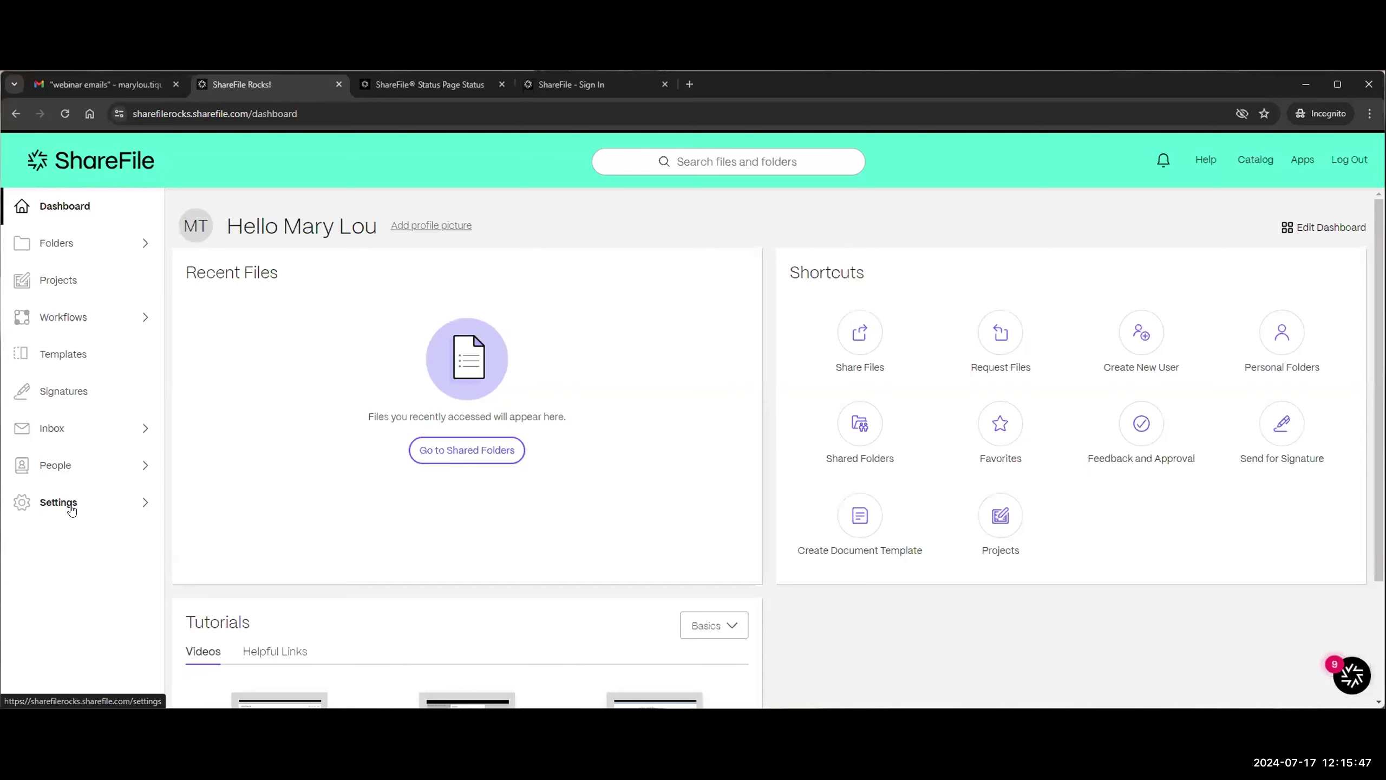
- Open a blank new client form from the client list and review its basic information and folder access options
{"action": "left_click", "coordinate": [54, 465]}
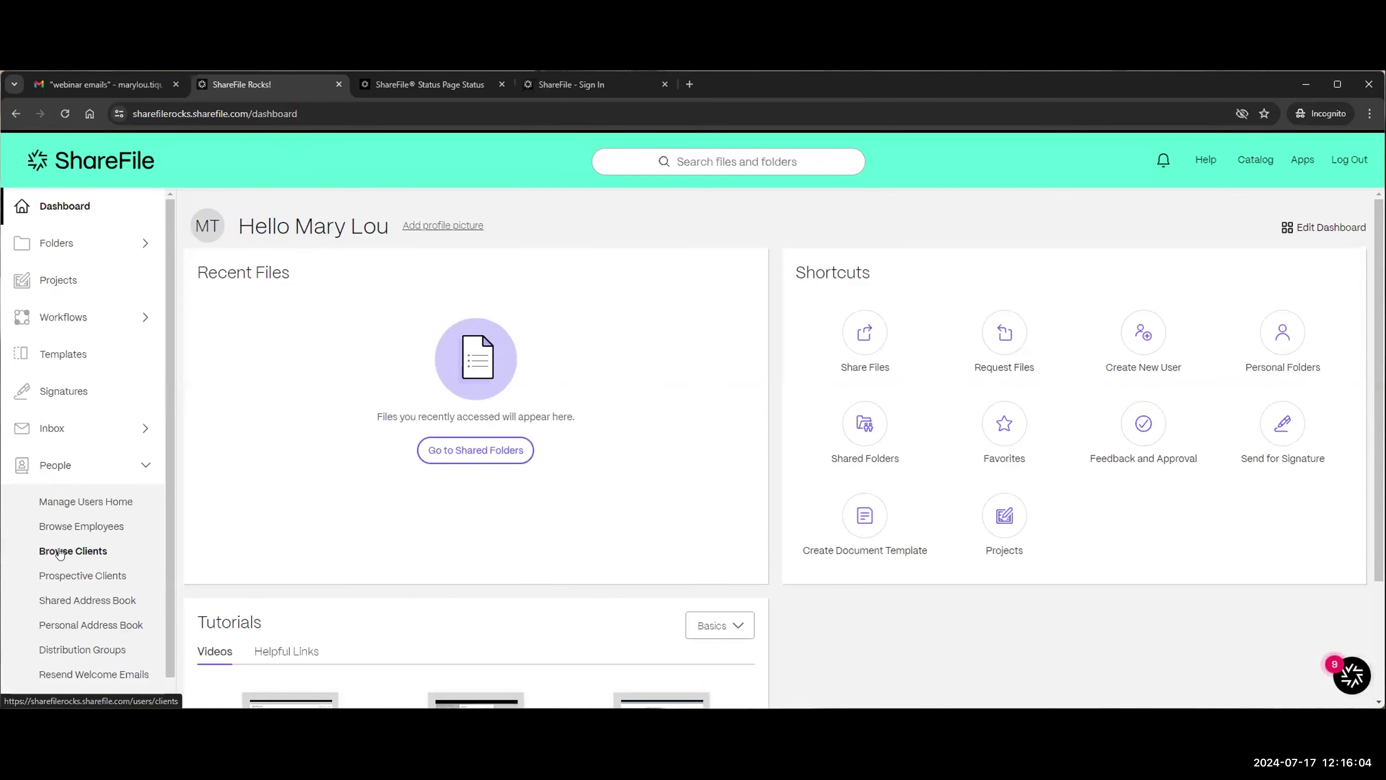
{"action": "left_click", "coordinate": [60, 553]}
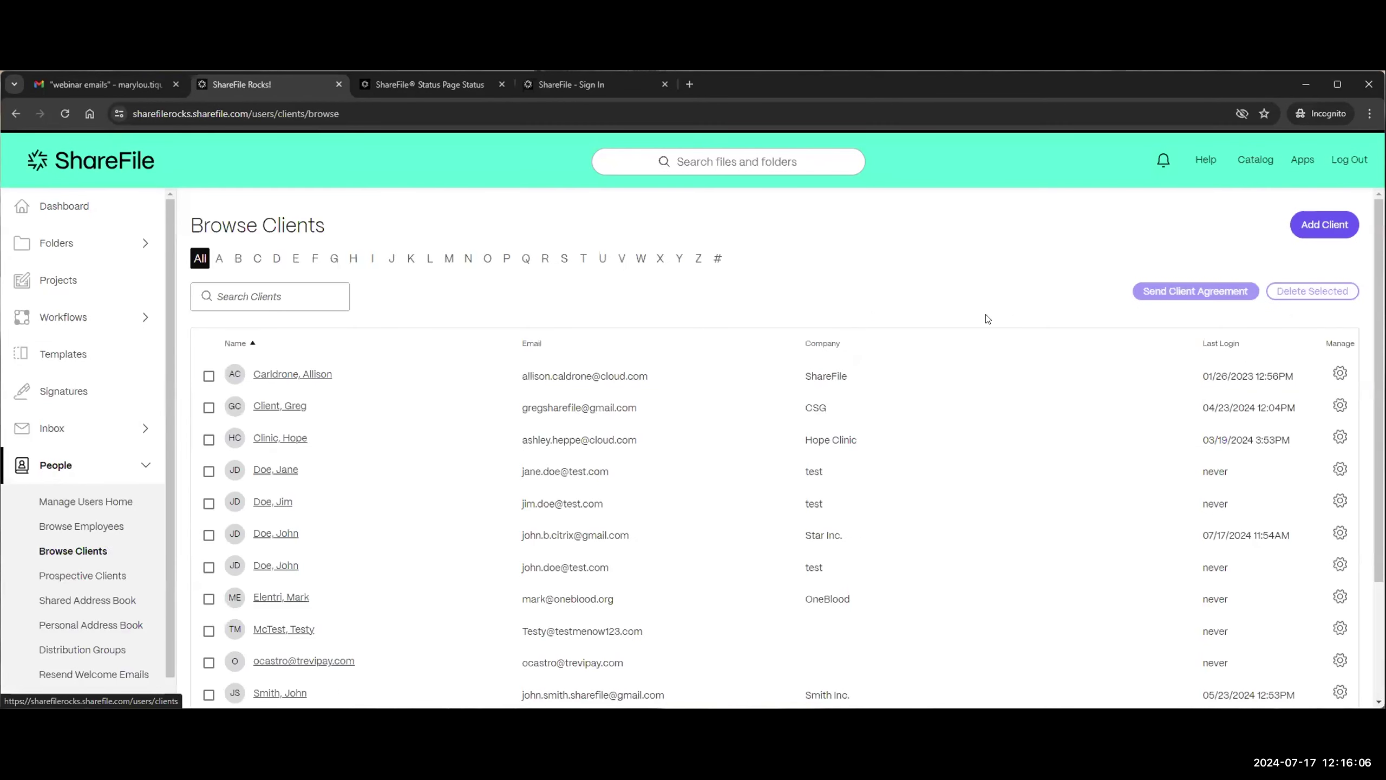
{"action": "left_click", "coordinate": [1332, 225]}
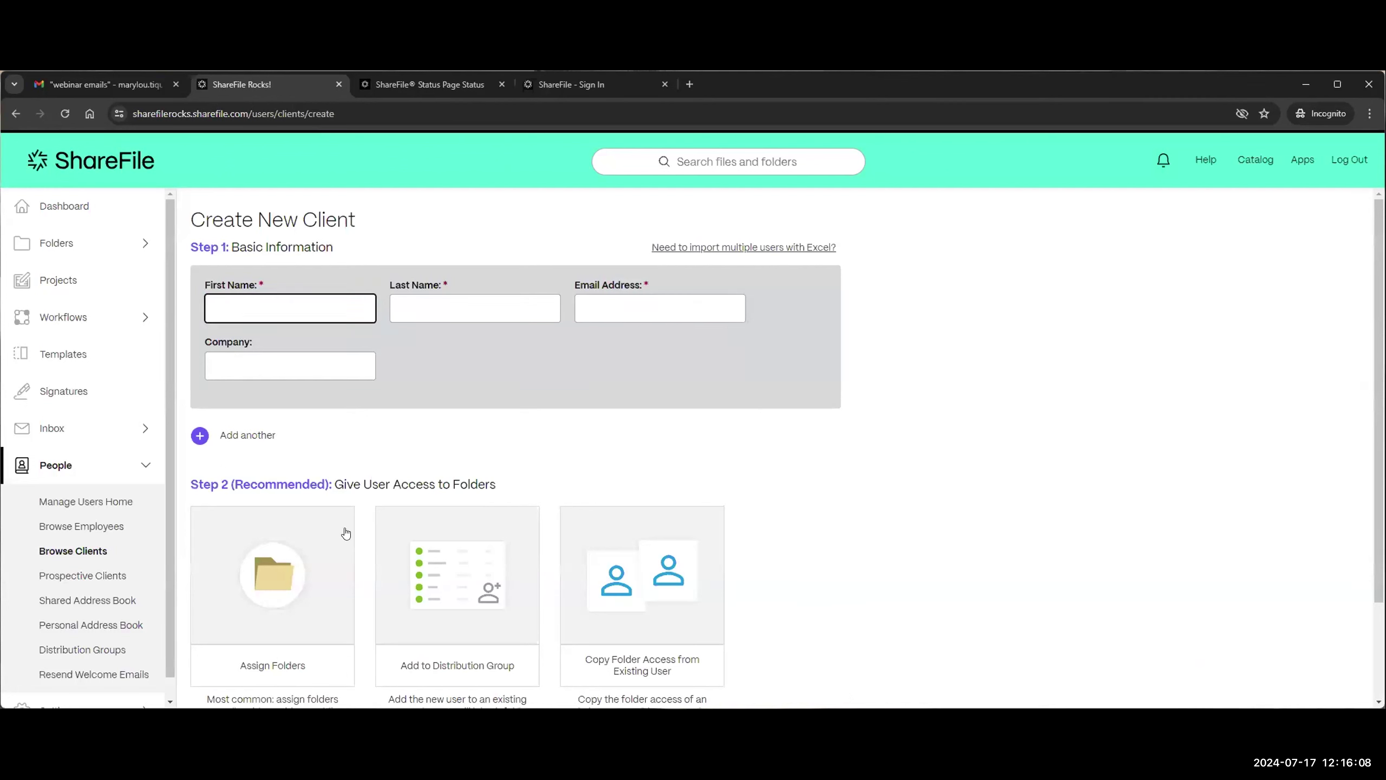
{"action": "scroll", "coordinate": [818, 527], "scroll_direction": "down", "scroll_amount": 2}
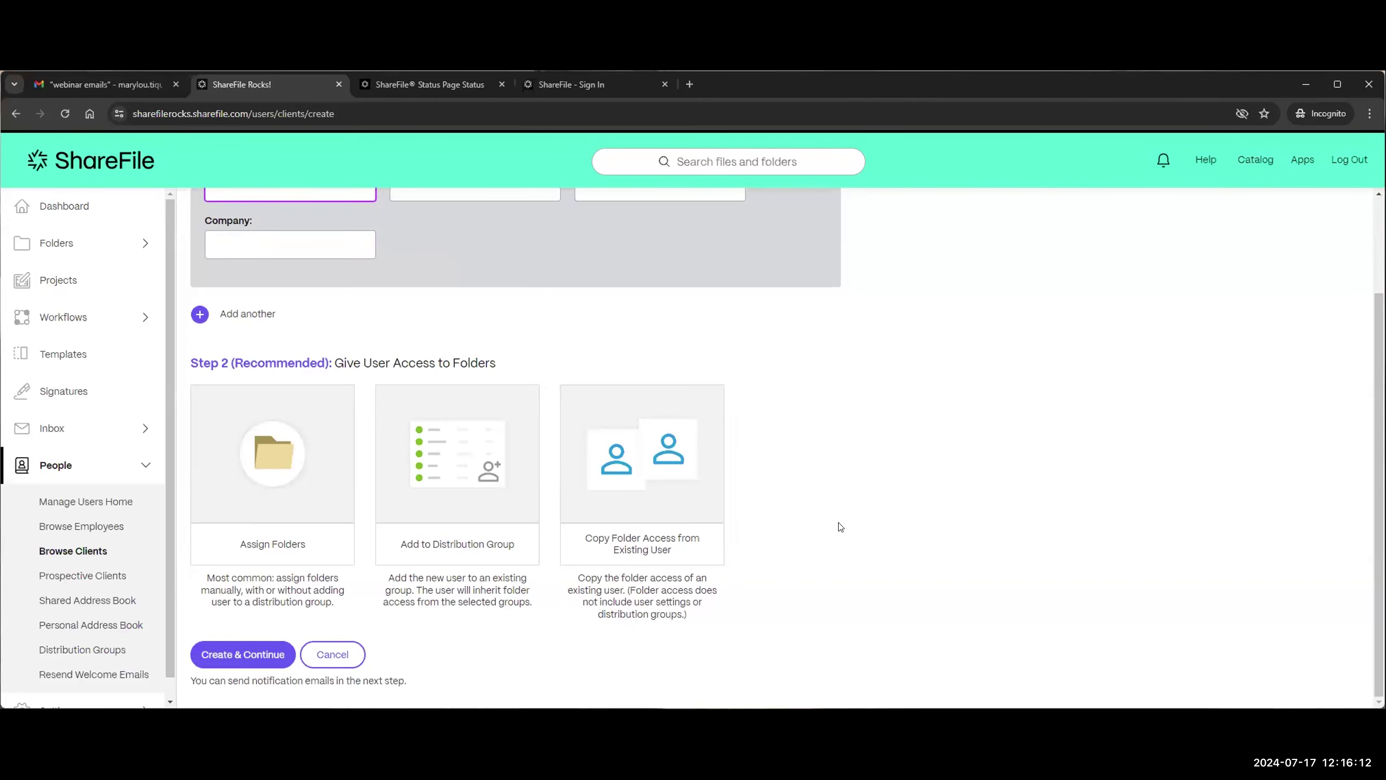
{"action": "scroll", "coordinate": [839, 527], "scroll_direction": "up", "scroll_amount": 2}
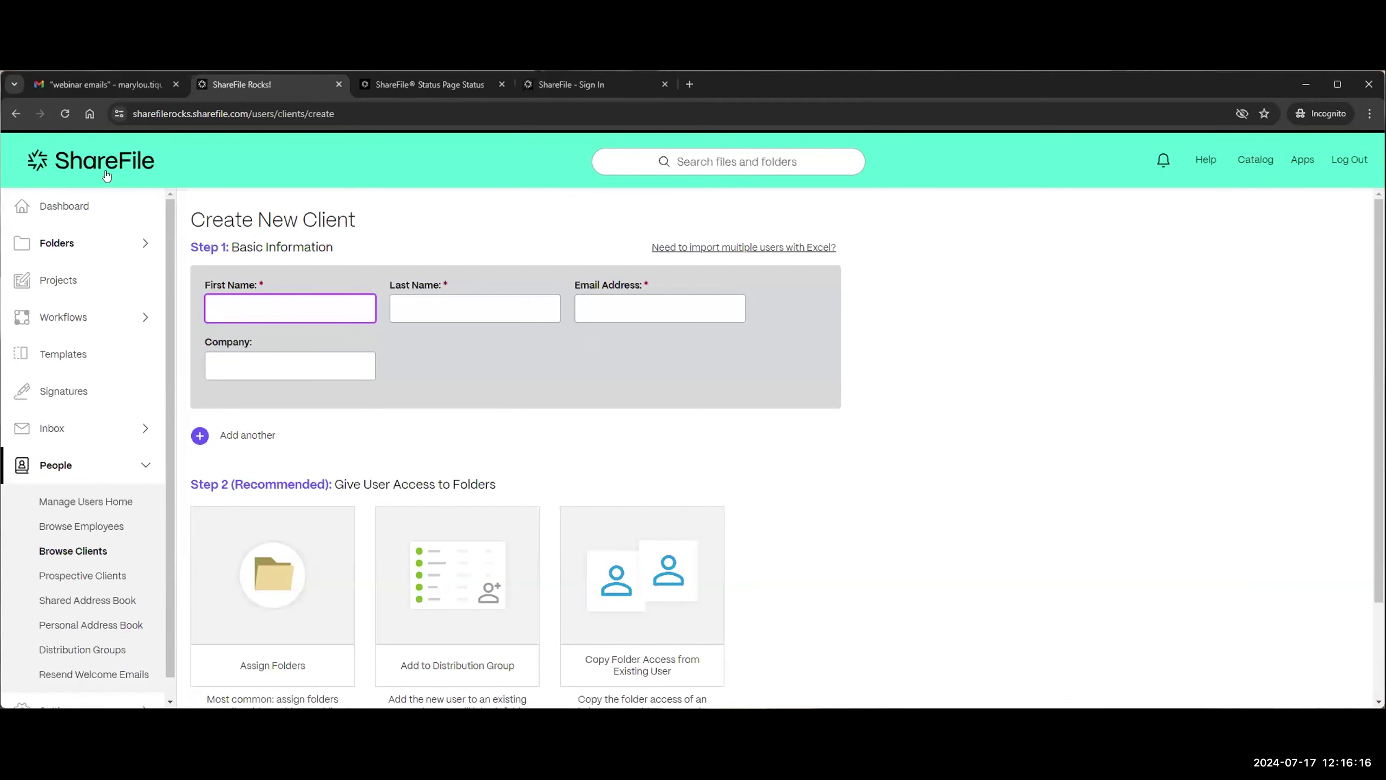
- Switch to Gmail and read the ShareFile Support welcome email down to its account activation section
{"action": "left_click", "coordinate": [113, 84]}
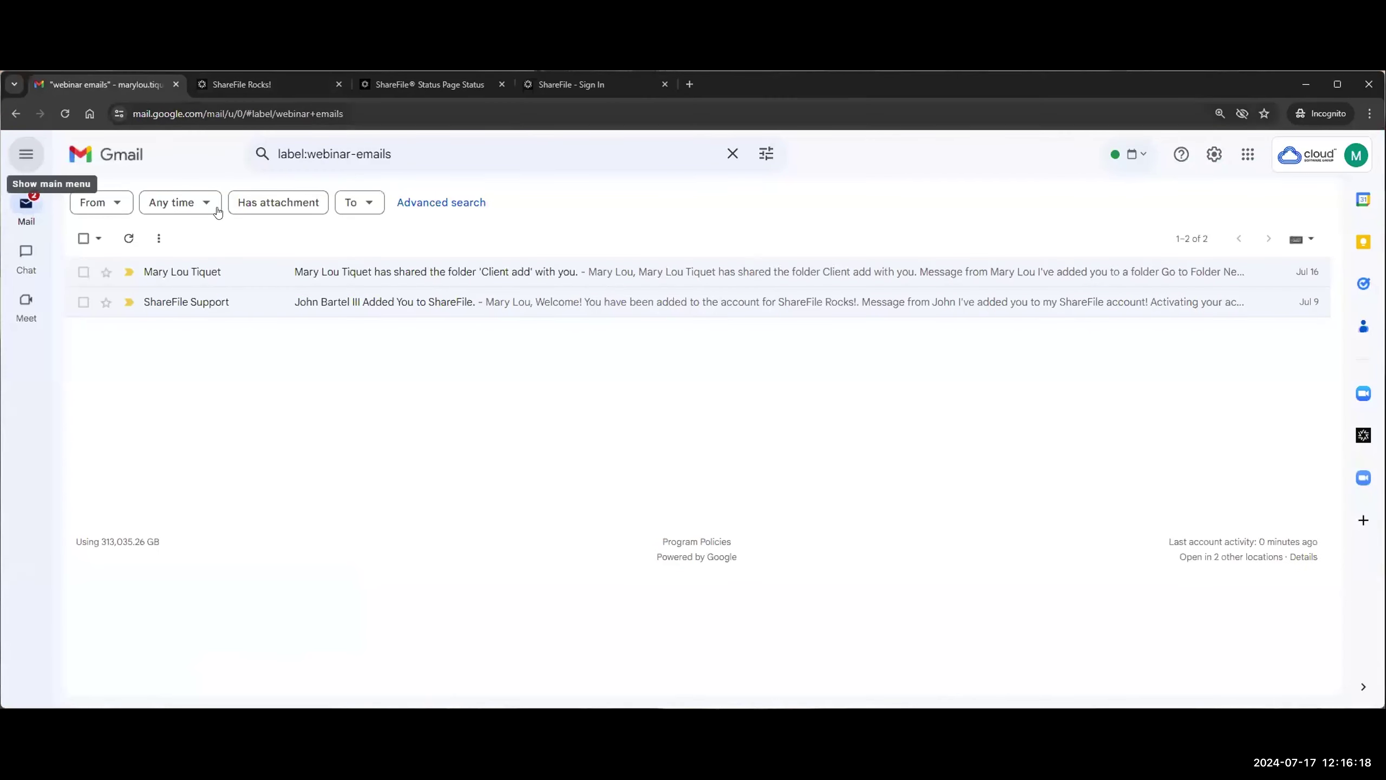
{"action": "left_click", "coordinate": [354, 310]}
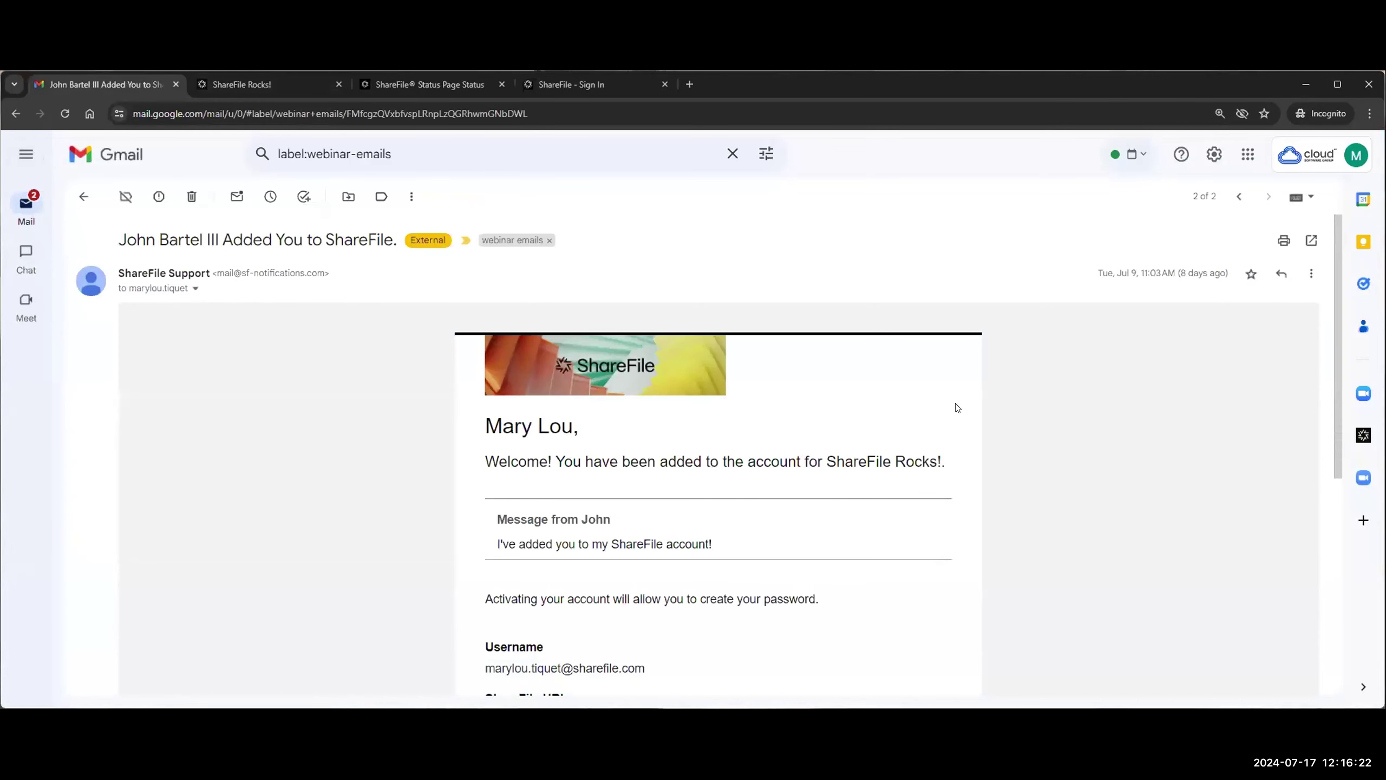
{"action": "scroll", "coordinate": [1089, 454], "scroll_direction": "down", "scroll_amount": 3}
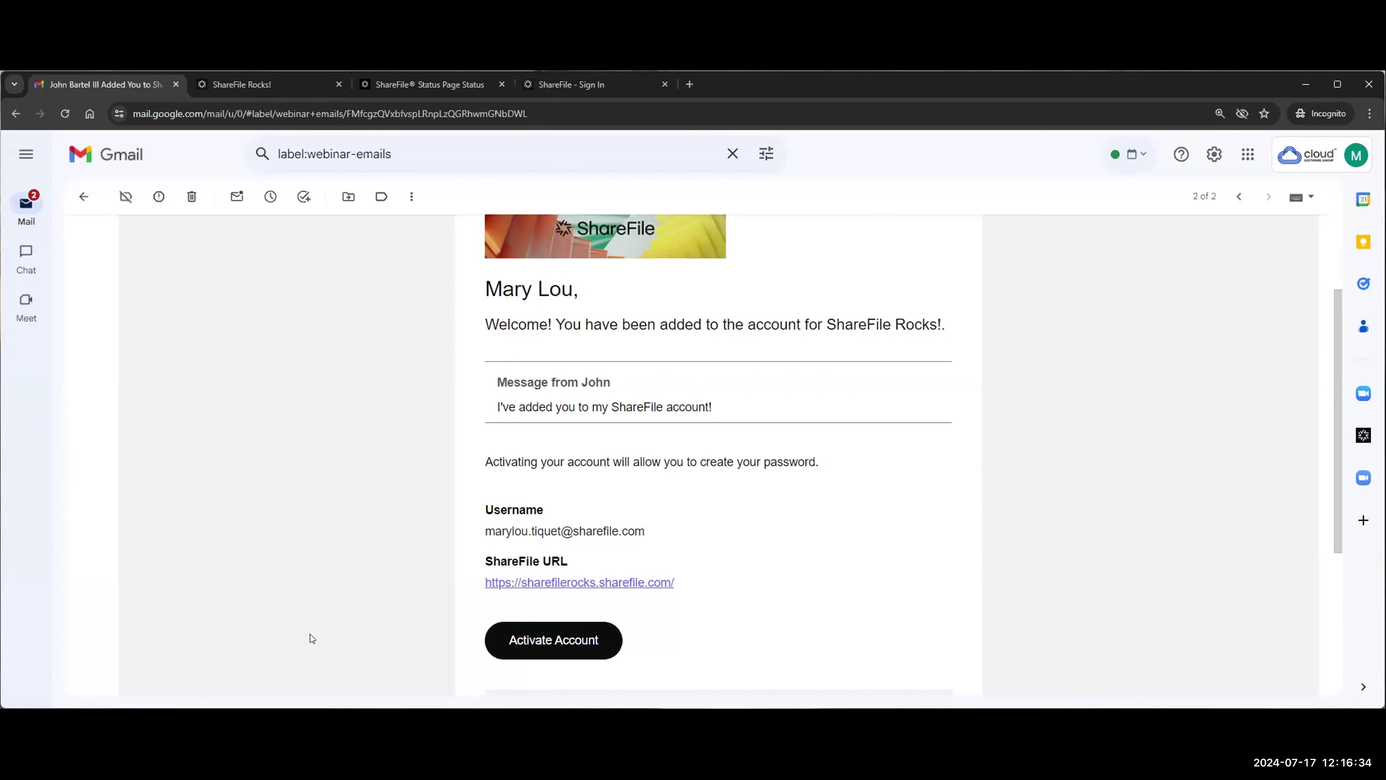
- Switch back to ShareFile and open the people list of the Client add shared folder
{"action": "left_click", "coordinate": [298, 78]}
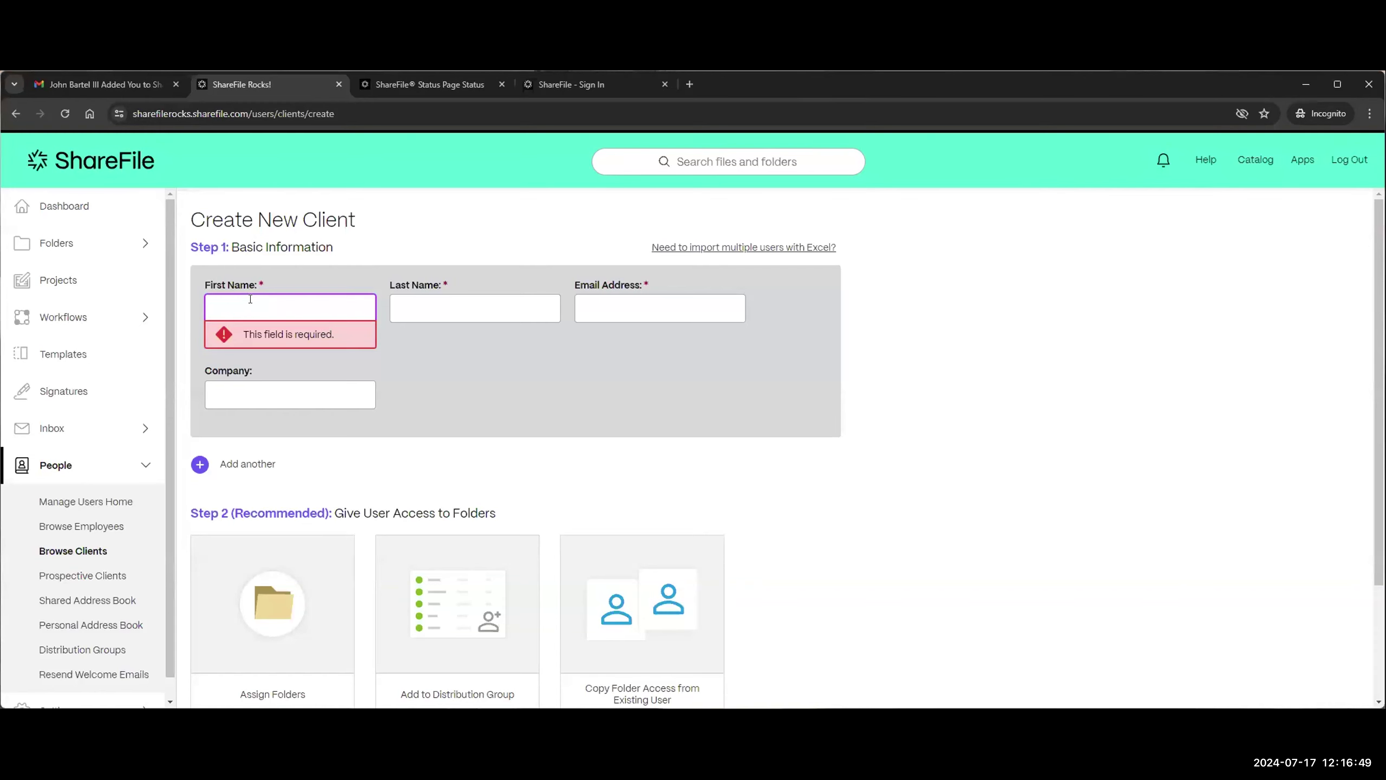
{"action": "left_click", "coordinate": [58, 241]}
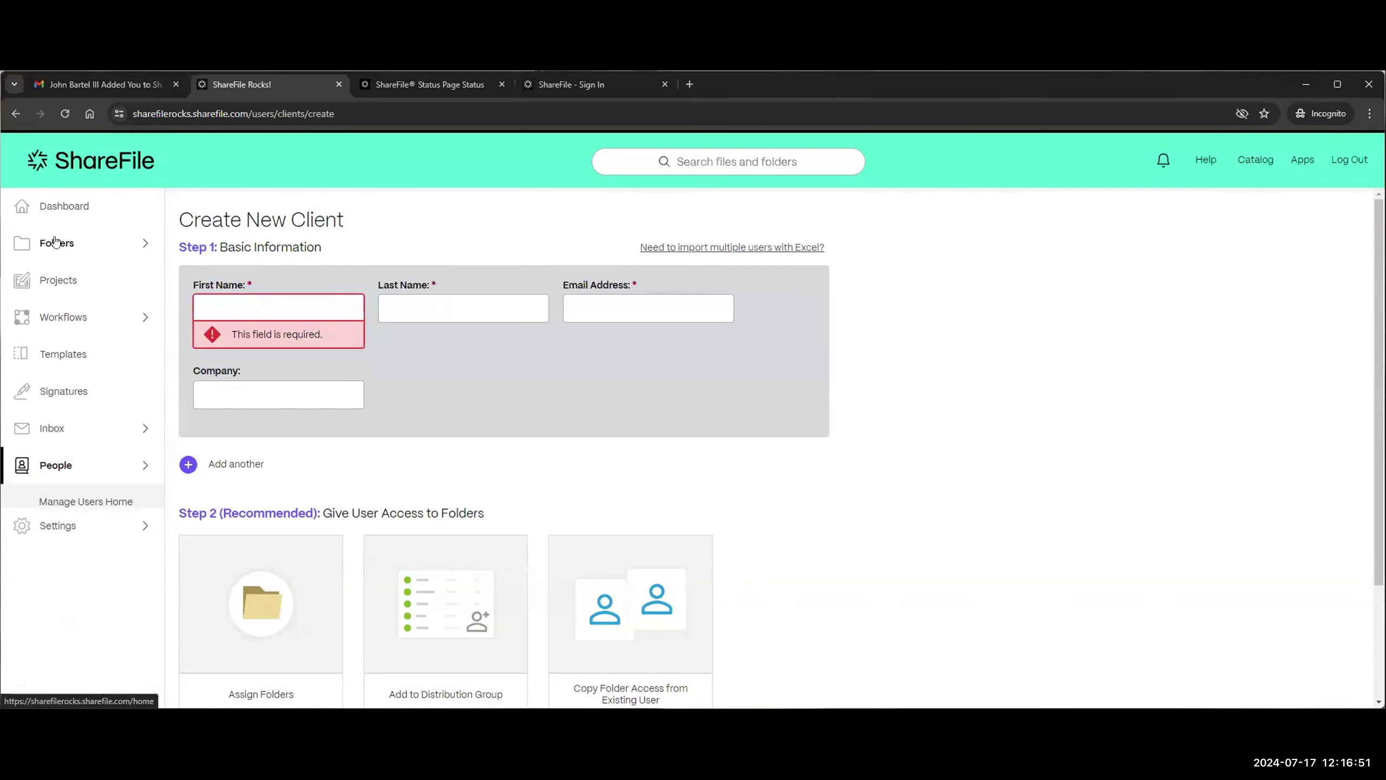
{"action": "left_click", "coordinate": [59, 306]}
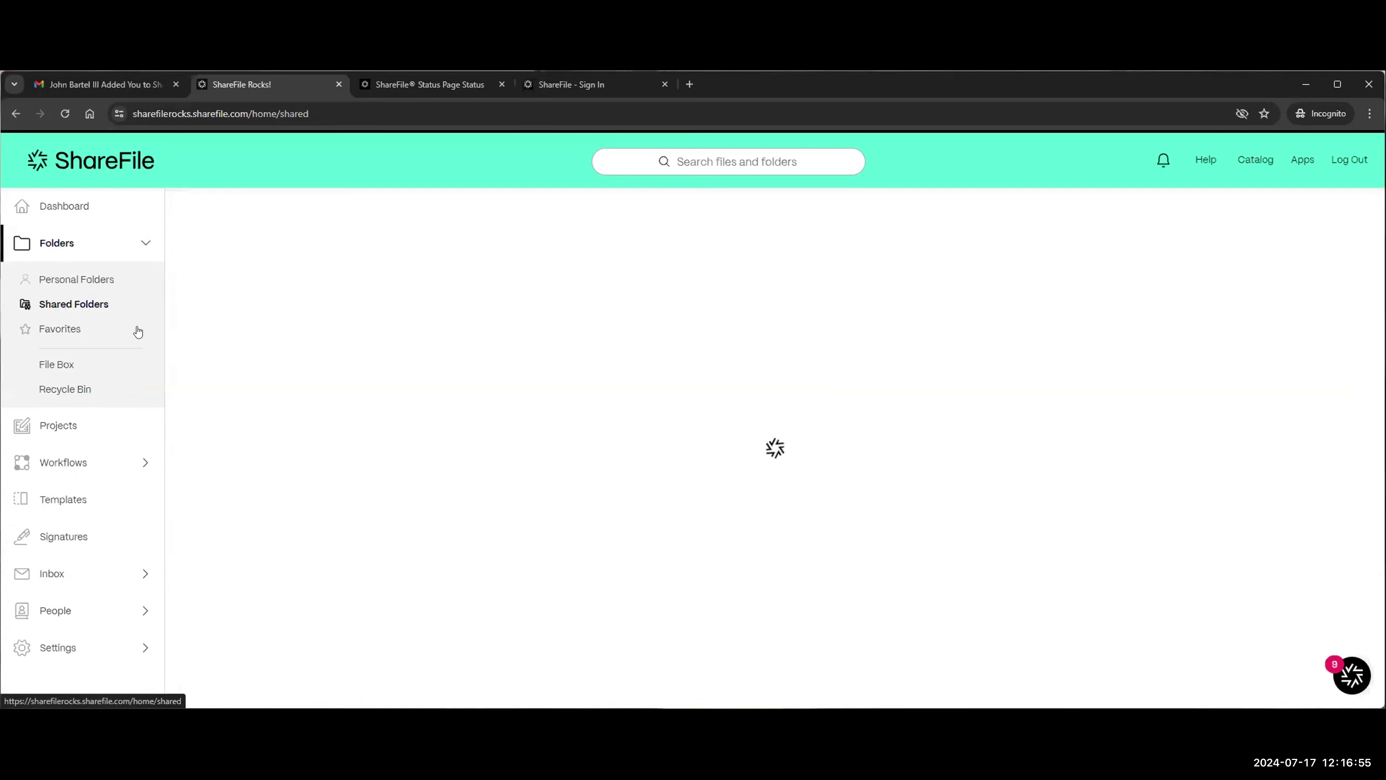
{"action": "left_click", "coordinate": [252, 278]}
{"action": "left_click", "coordinate": [285, 273]}
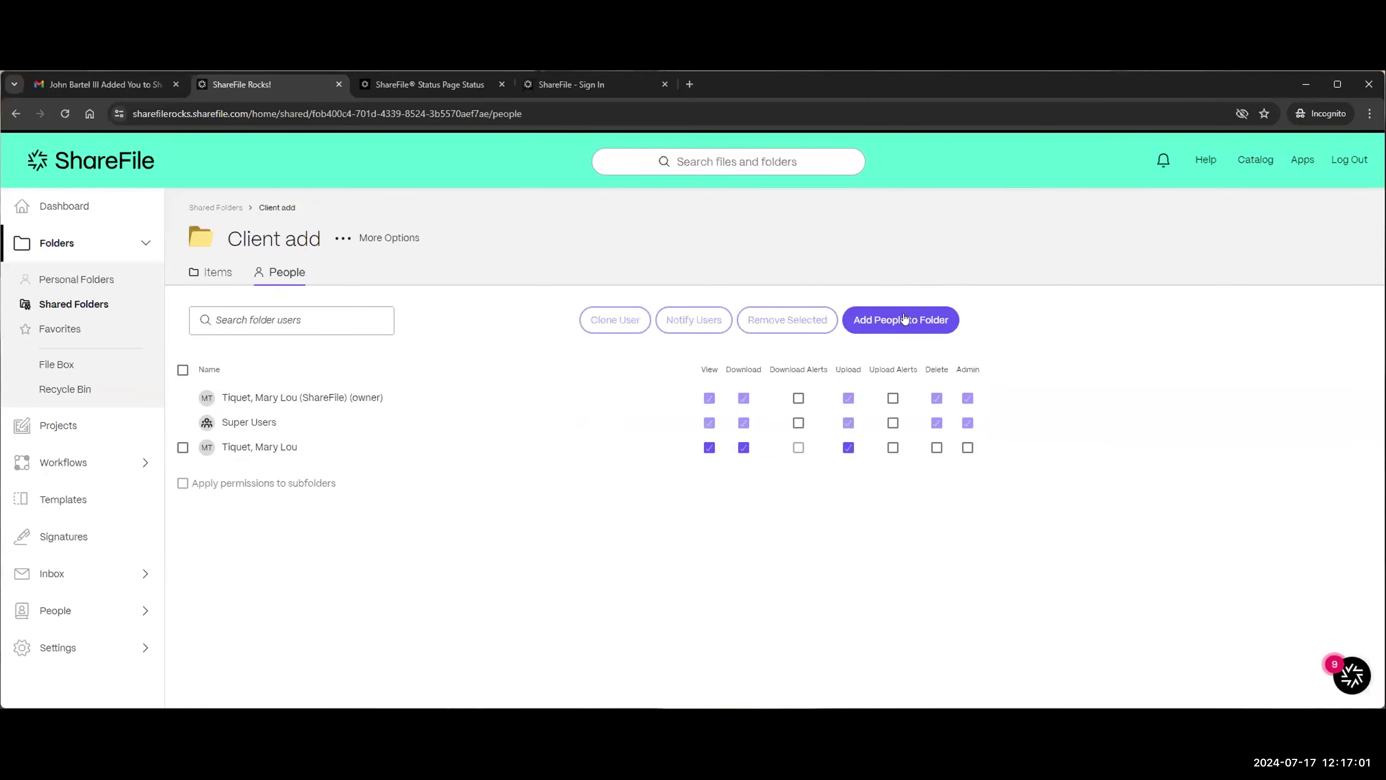
- View the new user form for adding people to the Client add folder and close it without adding anyone
{"action": "left_click", "coordinate": [902, 318]}
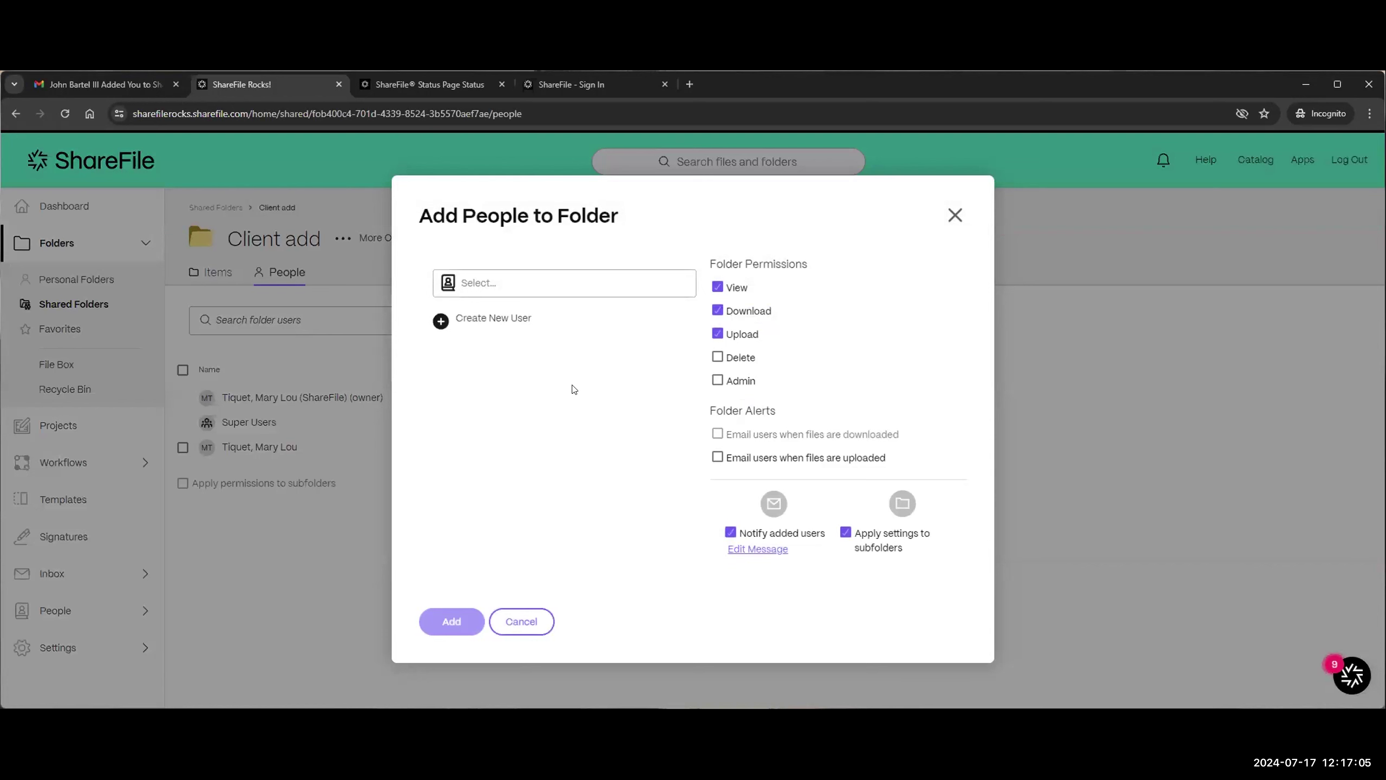
{"action": "left_click", "coordinate": [479, 320]}
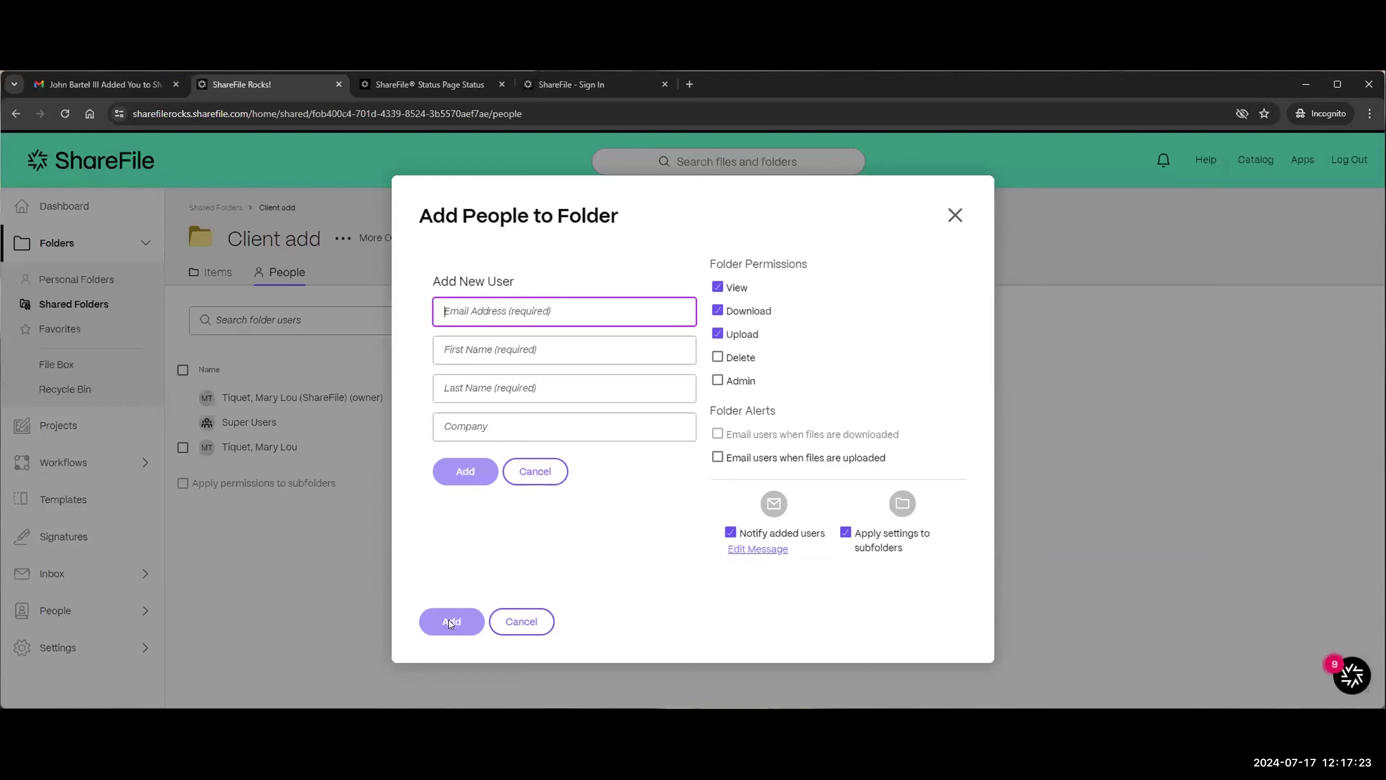
{"action": "left_click", "coordinate": [954, 216]}
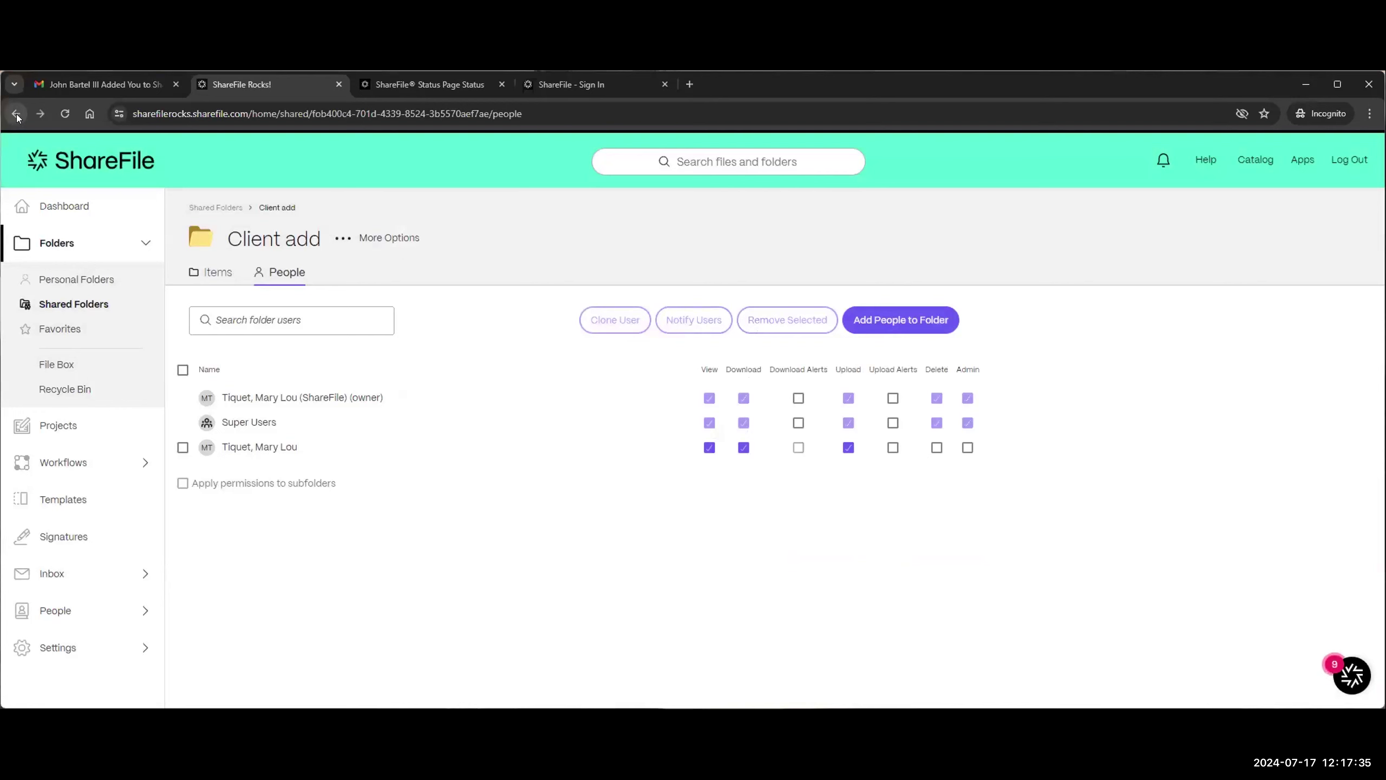
- View the ShareFile sign-in page, then go back to the account and open its dashboard
{"action": "key", "text": "ctrl+4"}
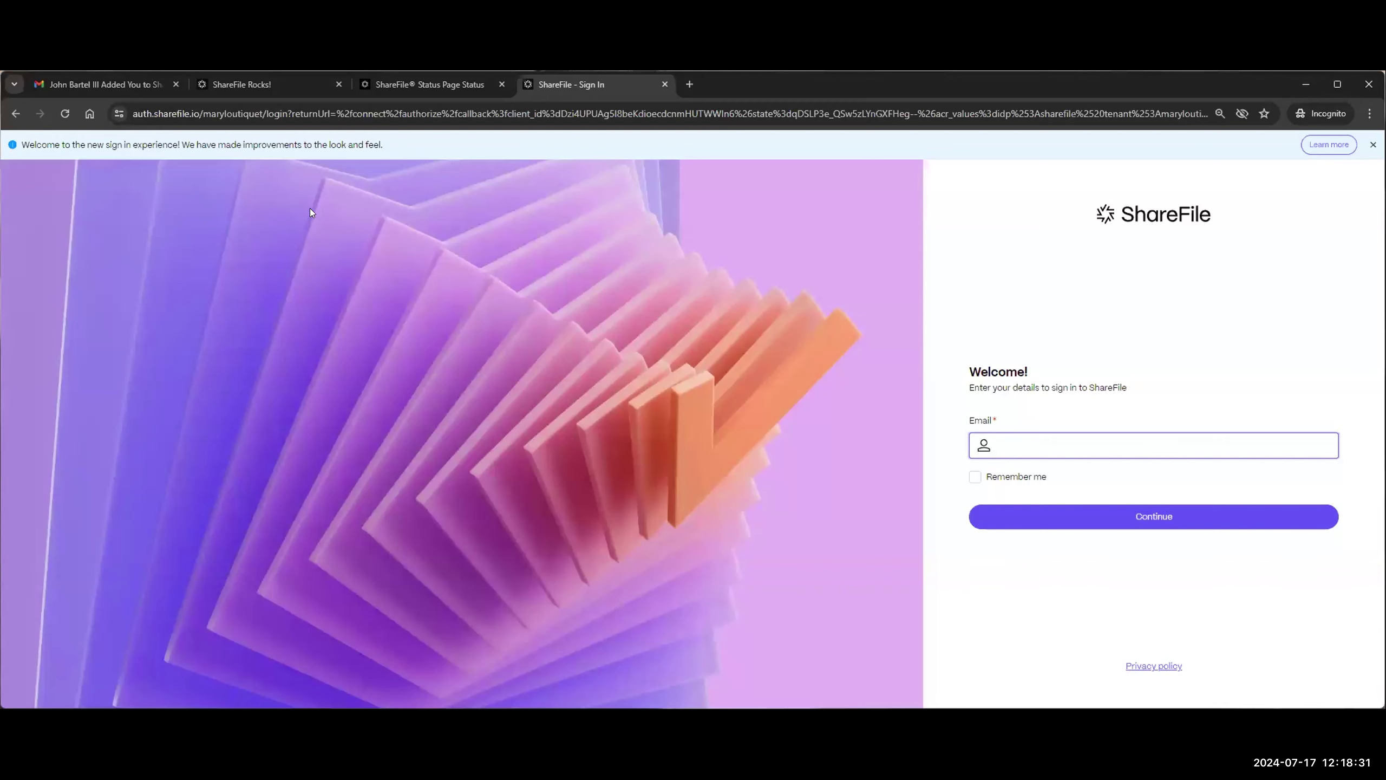
{"action": "left_click", "coordinate": [259, 85]}
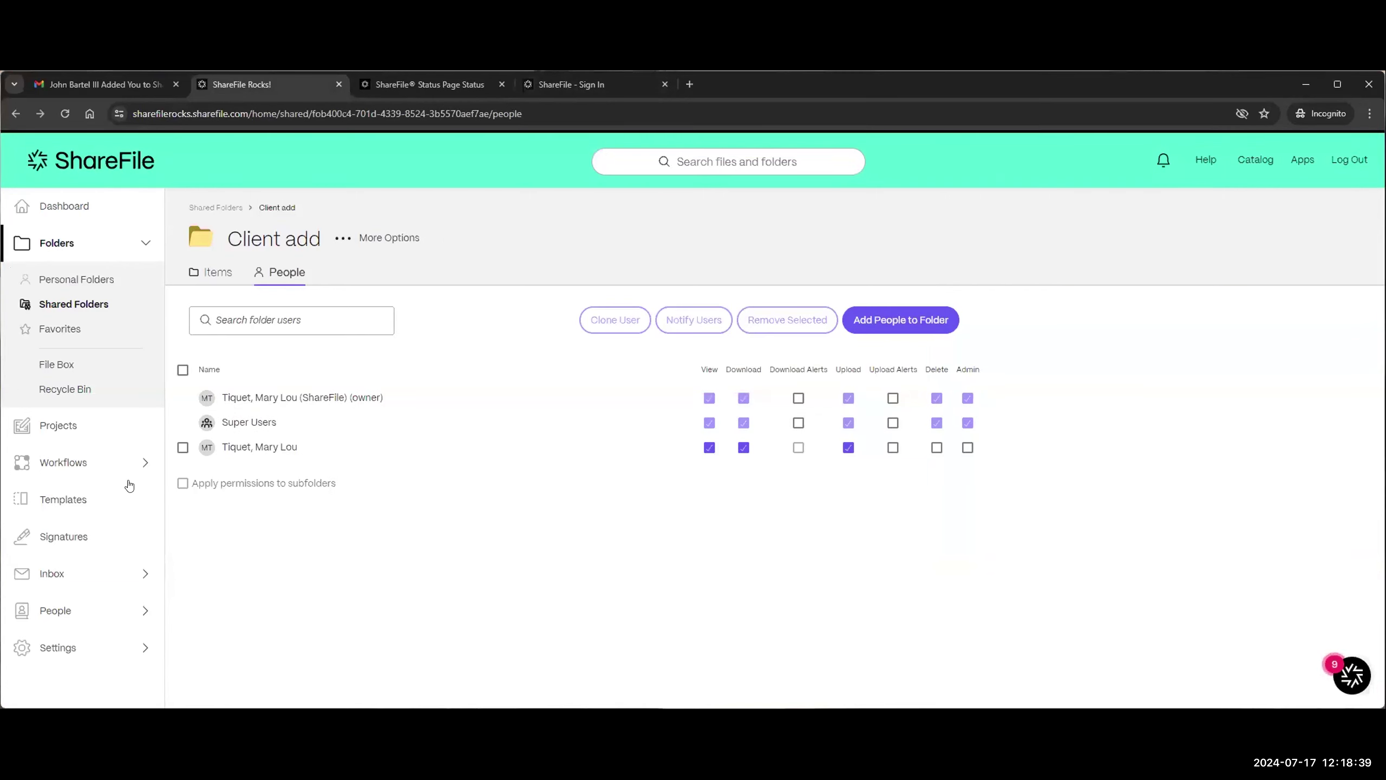
{"action": "left_click", "coordinate": [70, 210]}
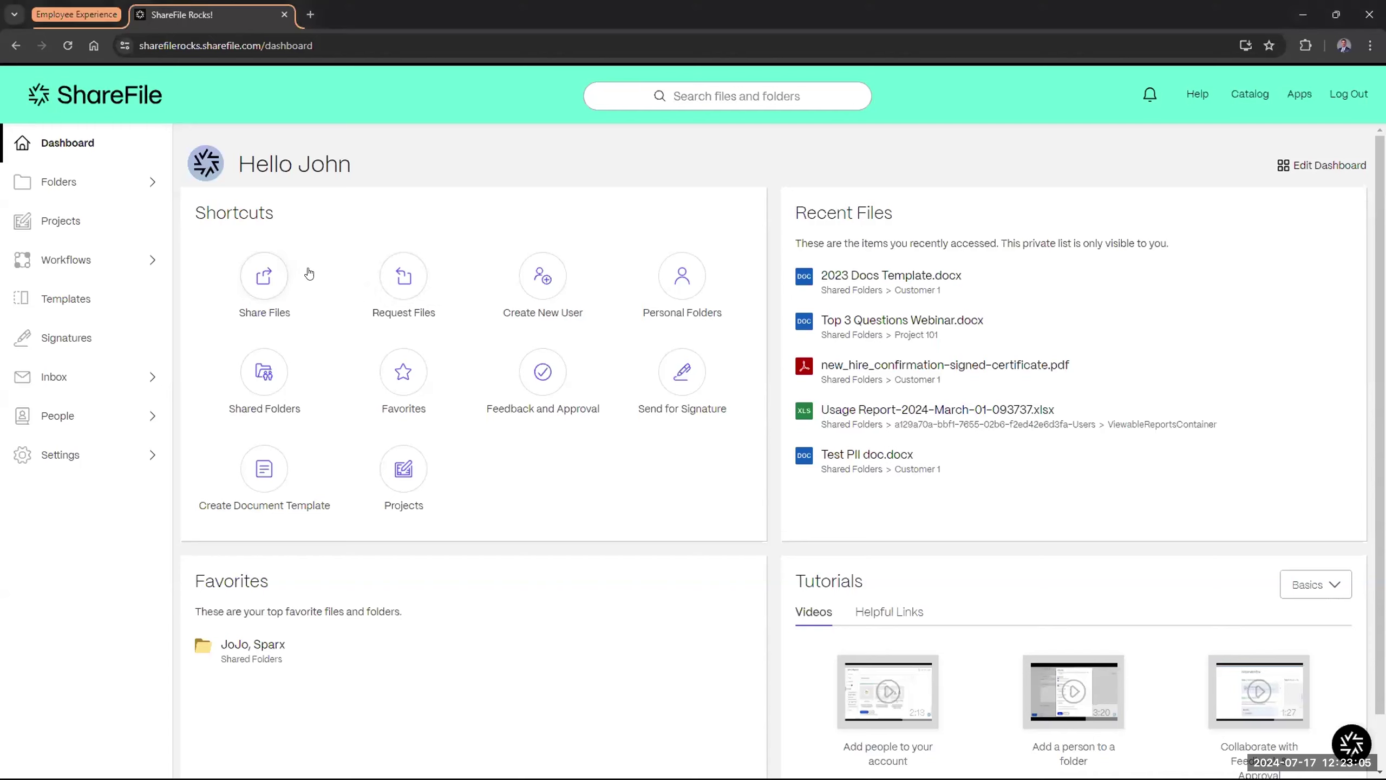
- Start sharing files and add the "How to - Getting Started with ShareFile's API via Postman" document from the device
{"action": "left_click", "coordinate": [261, 287]}
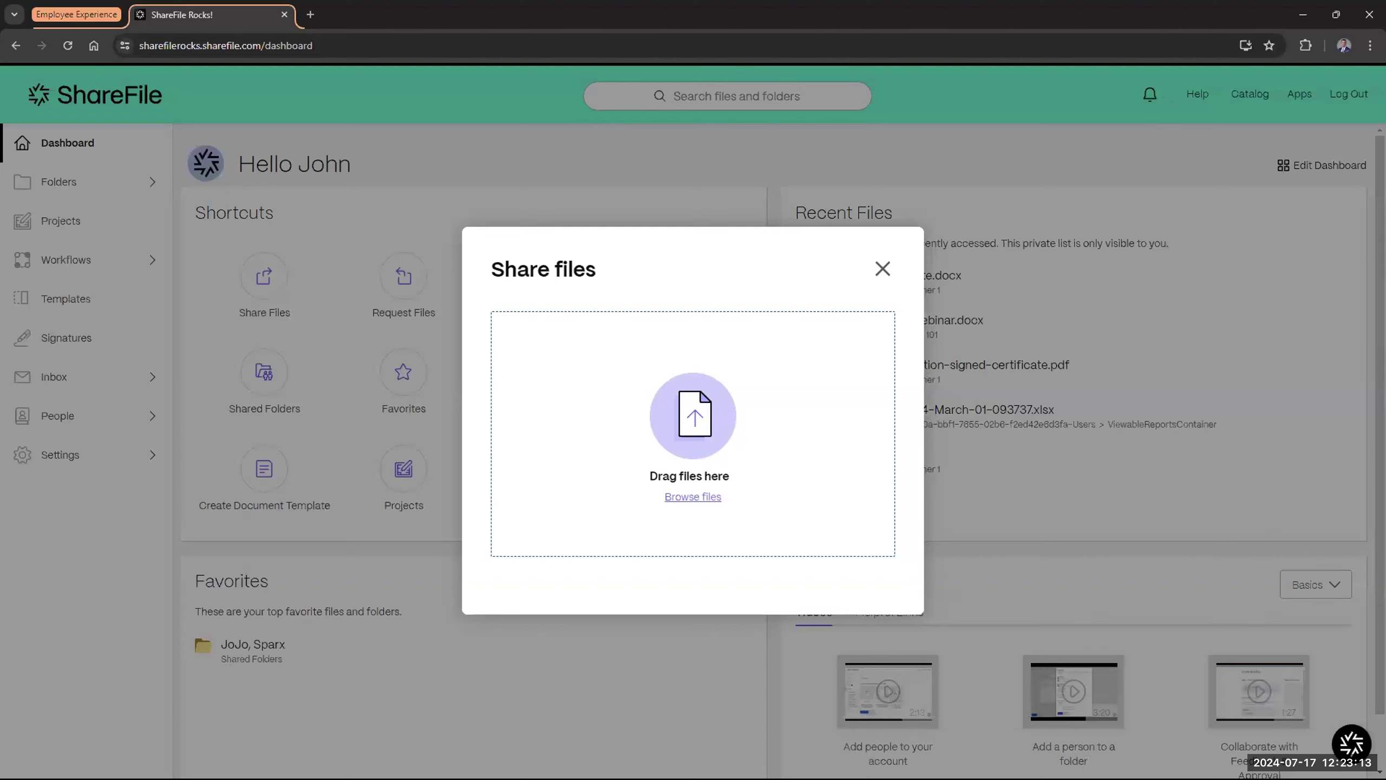
{"action": "left_click_drag", "start_coordinate": [1050, 133], "coordinate": [763, 399]}
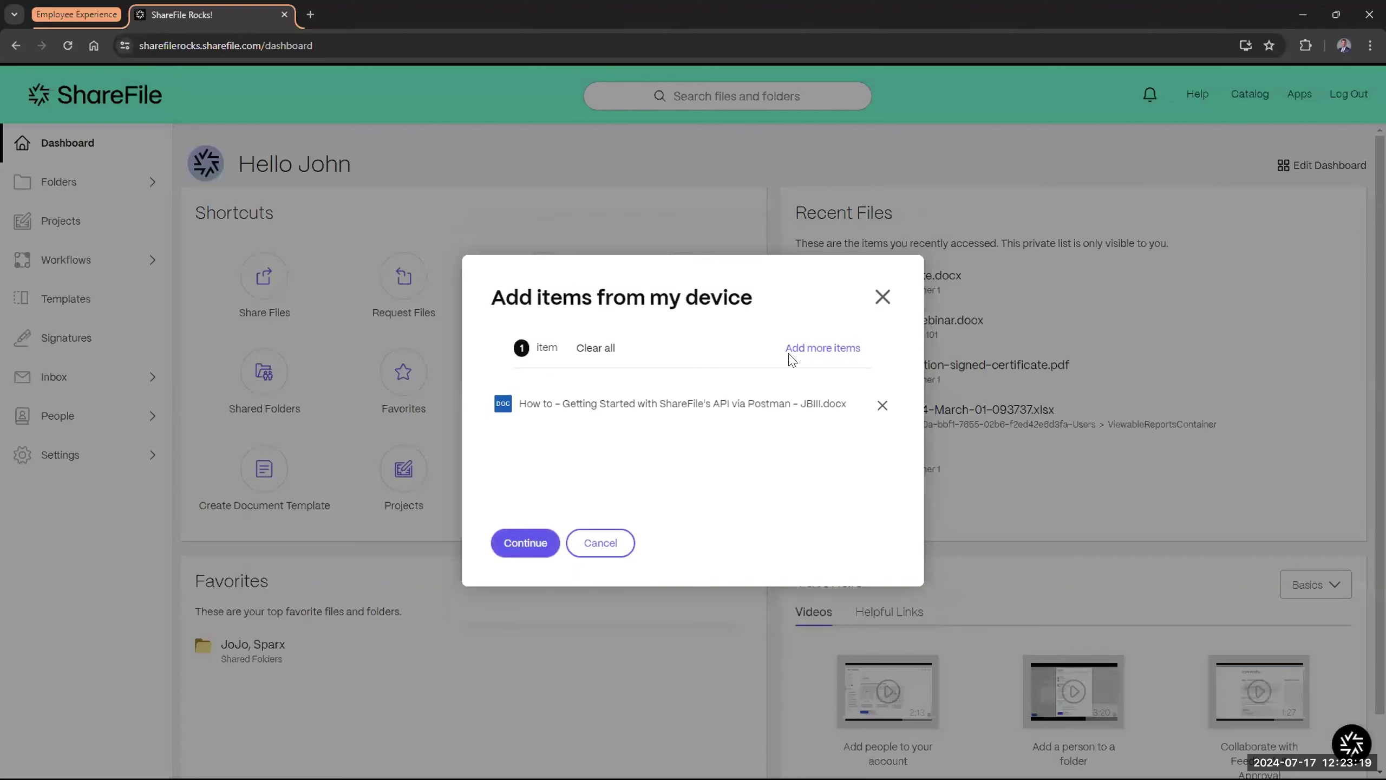
- Add 2023 Docs Template.docx from the Customer 1 shared folder to the items being shared and continue to the sharing choices
{"action": "left_click", "coordinate": [792, 351]}
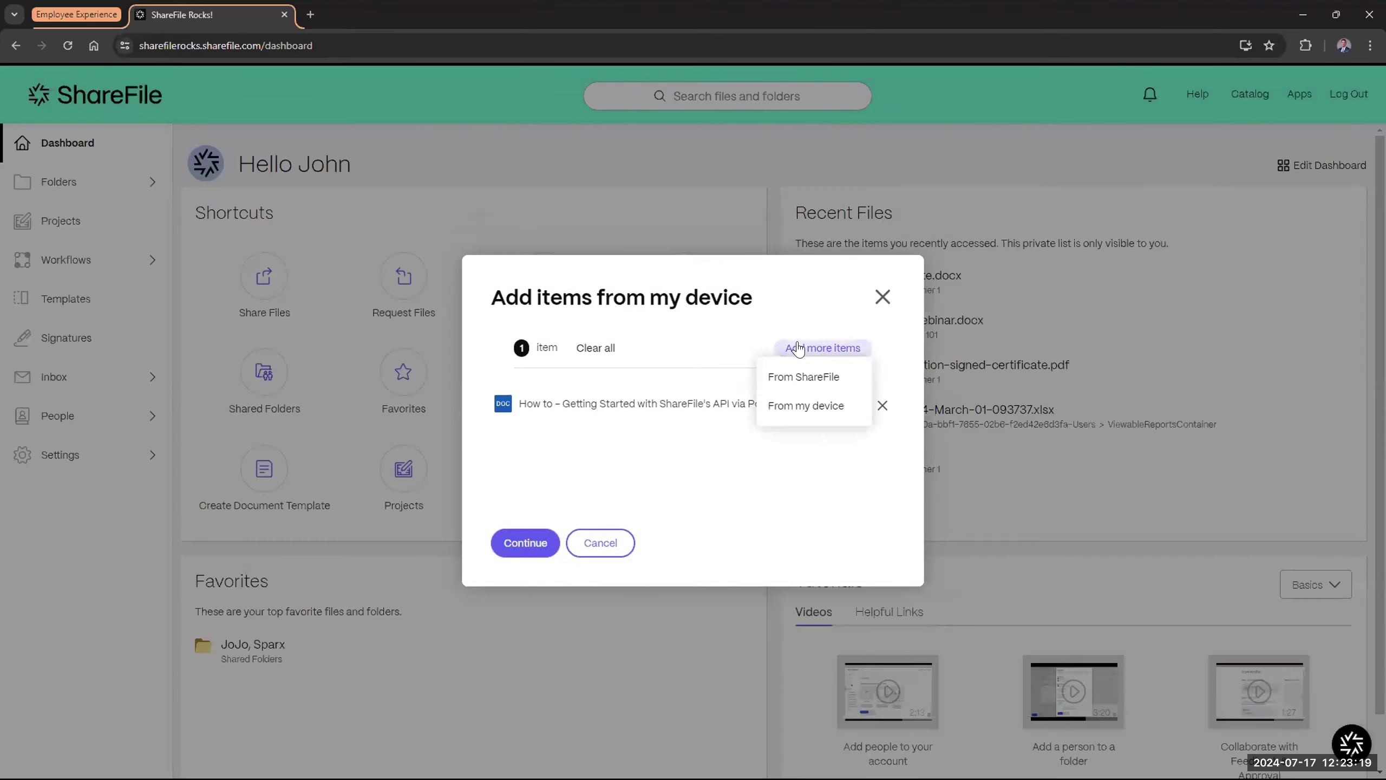
{"action": "left_click", "coordinate": [803, 378]}
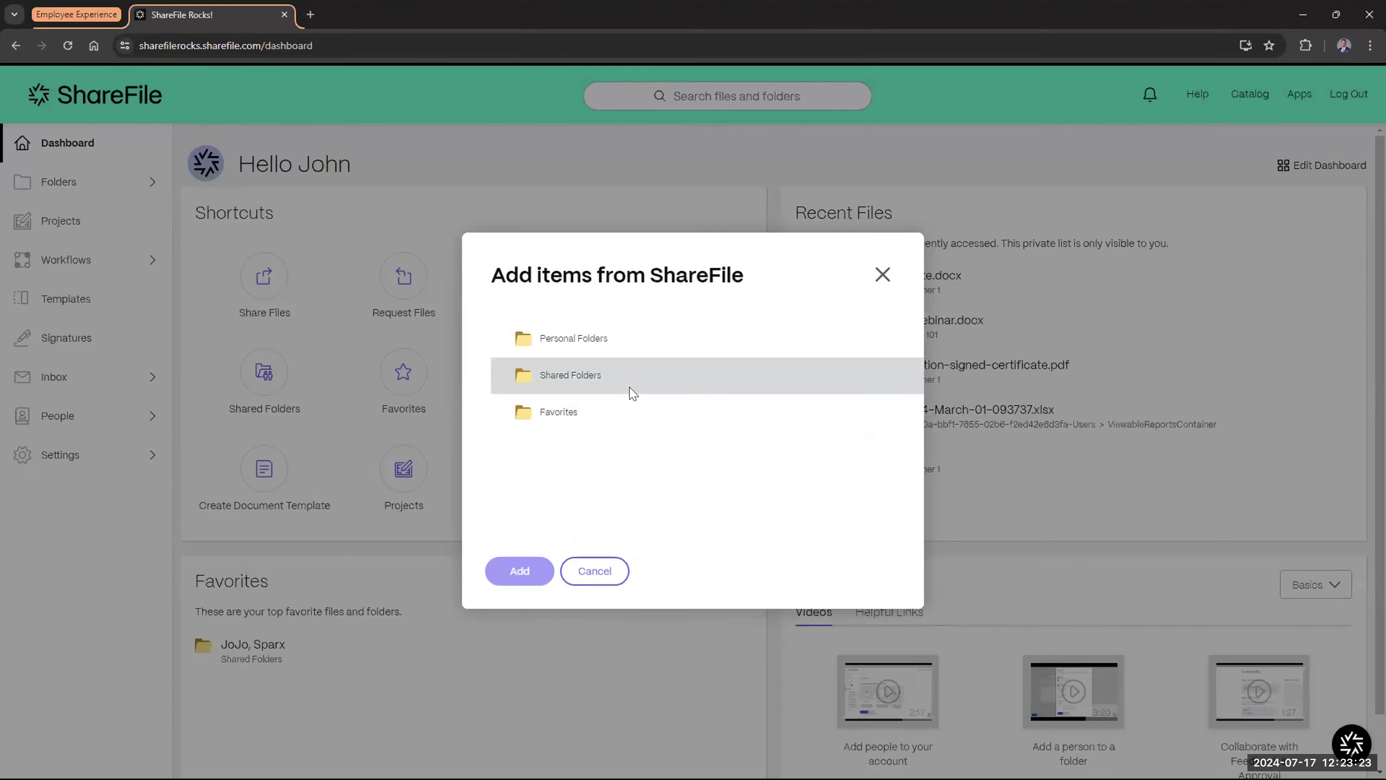
{"action": "left_click", "coordinate": [574, 378]}
{"action": "left_click", "coordinate": [649, 461]}
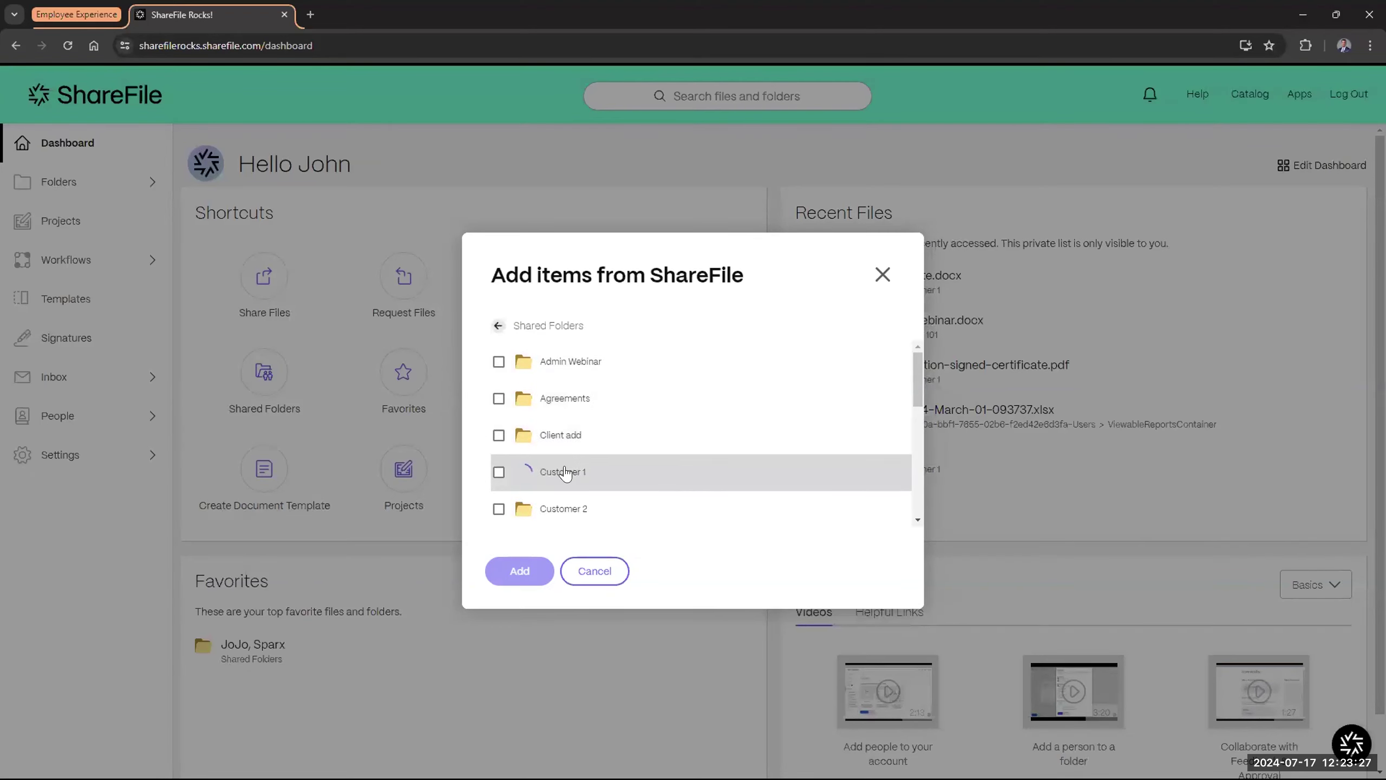
{"action": "left_click", "coordinate": [499, 509]}
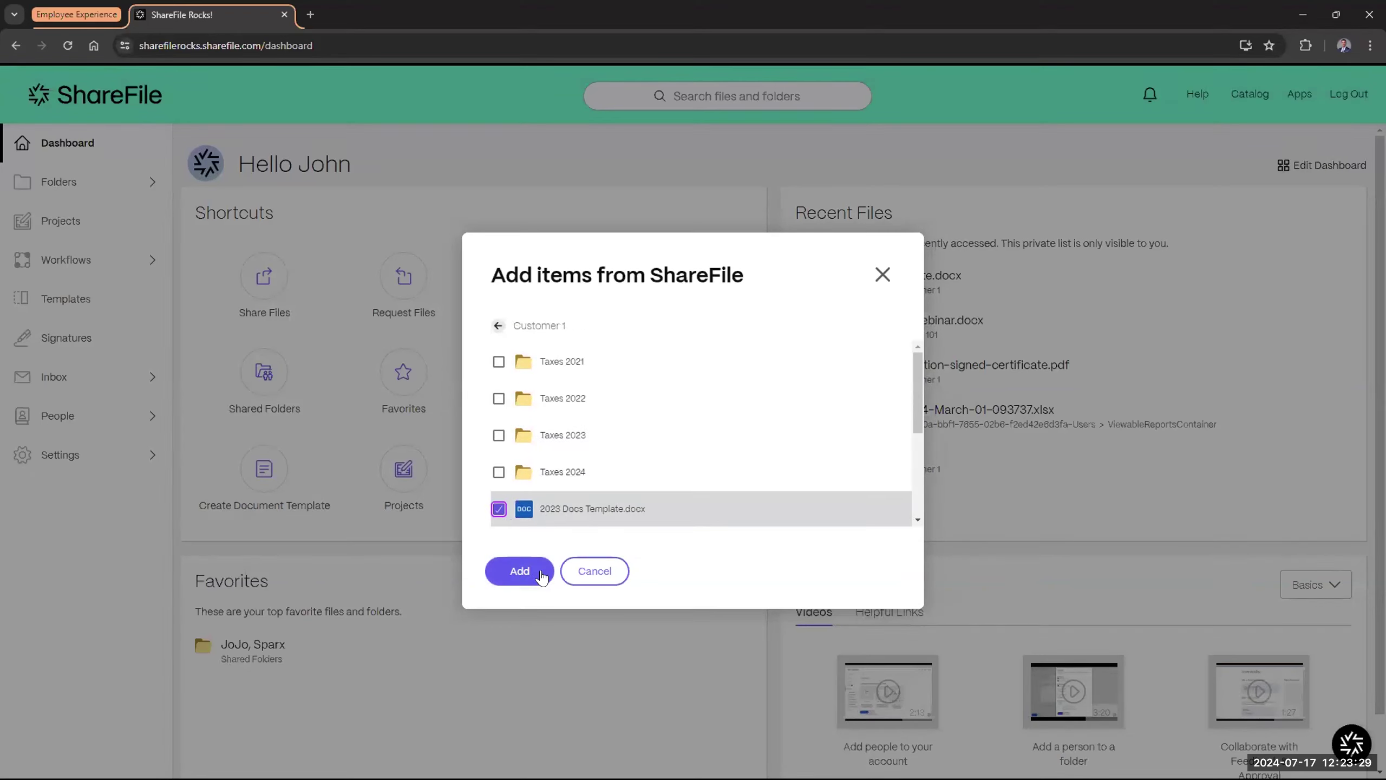
{"action": "left_click", "coordinate": [519, 571]}
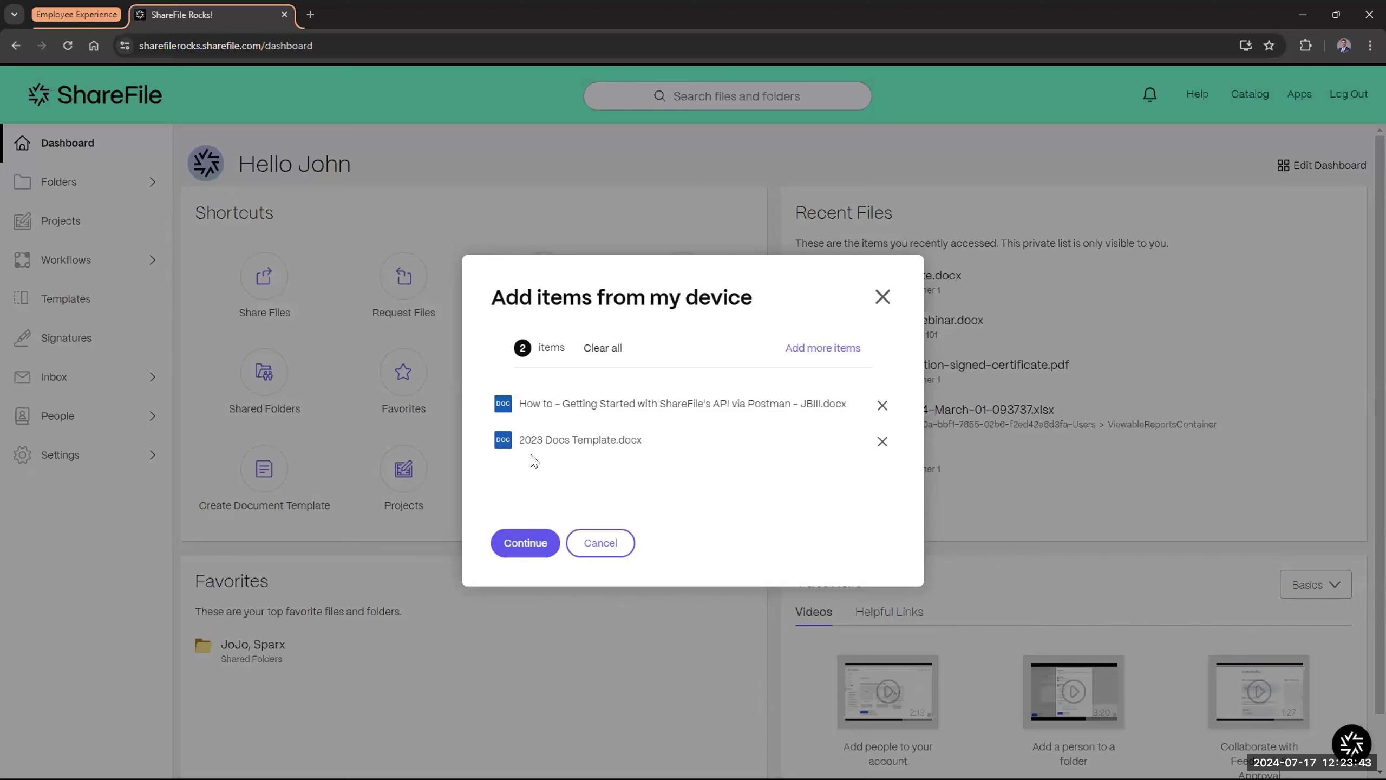
{"action": "left_click", "coordinate": [526, 544]}
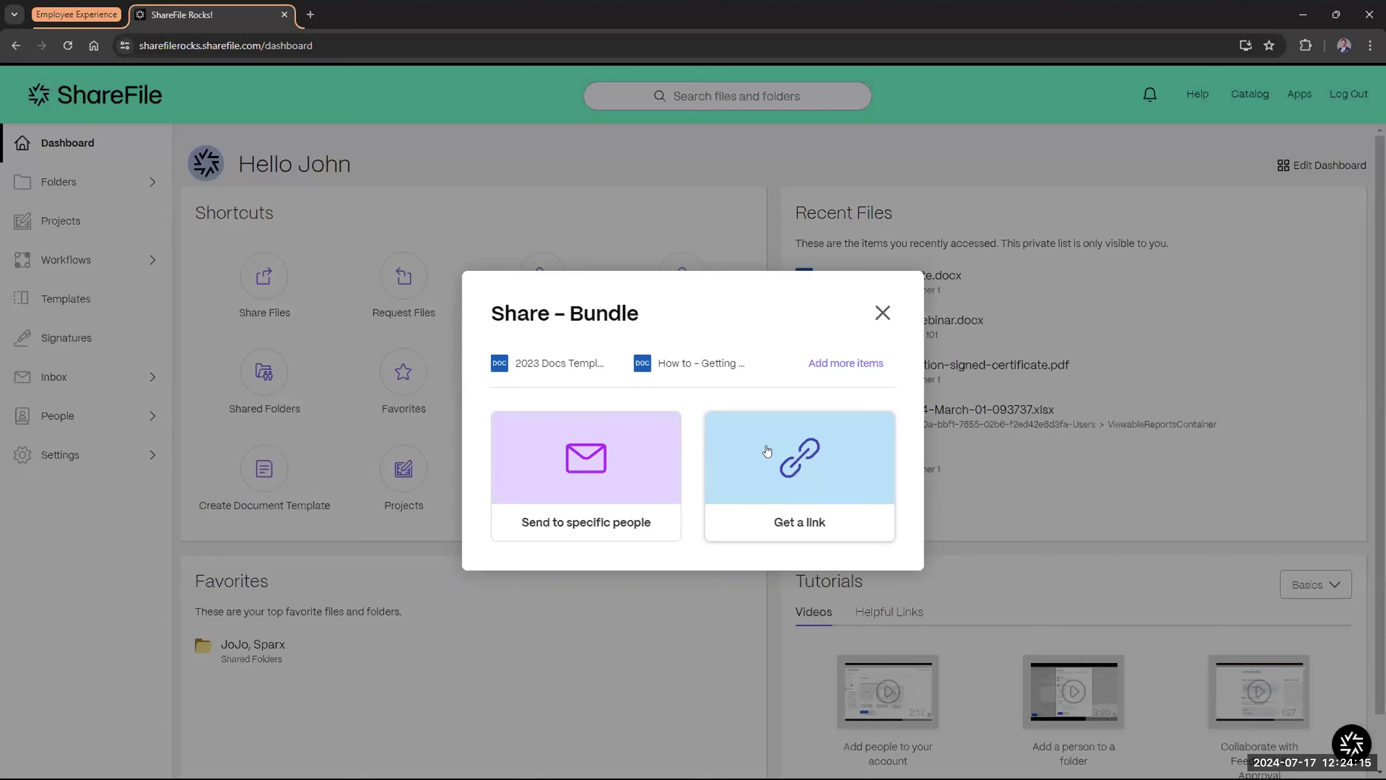
- Choose sending the bundle to specific people and save its access options as Download, expiring after one day
{"action": "left_click", "coordinate": [598, 470]}
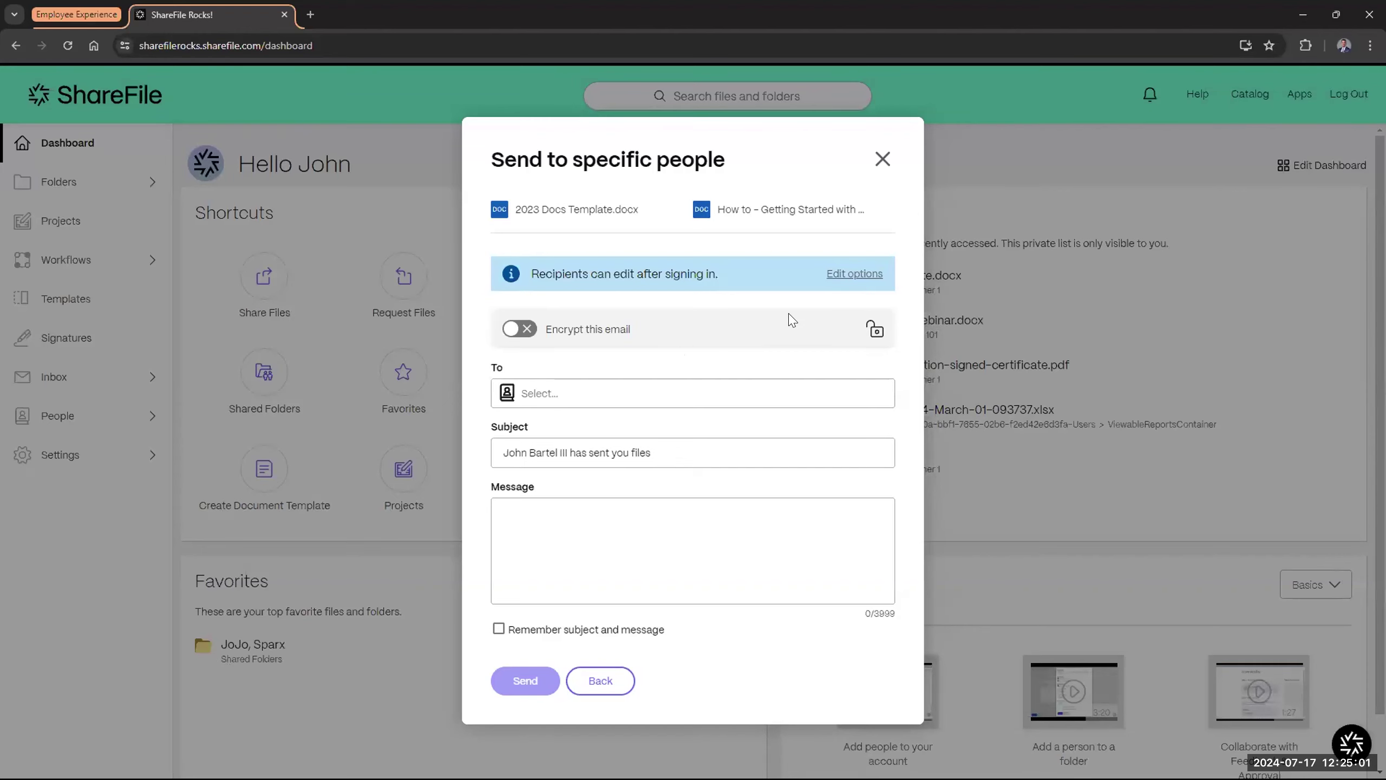
{"action": "left_click", "coordinate": [834, 275]}
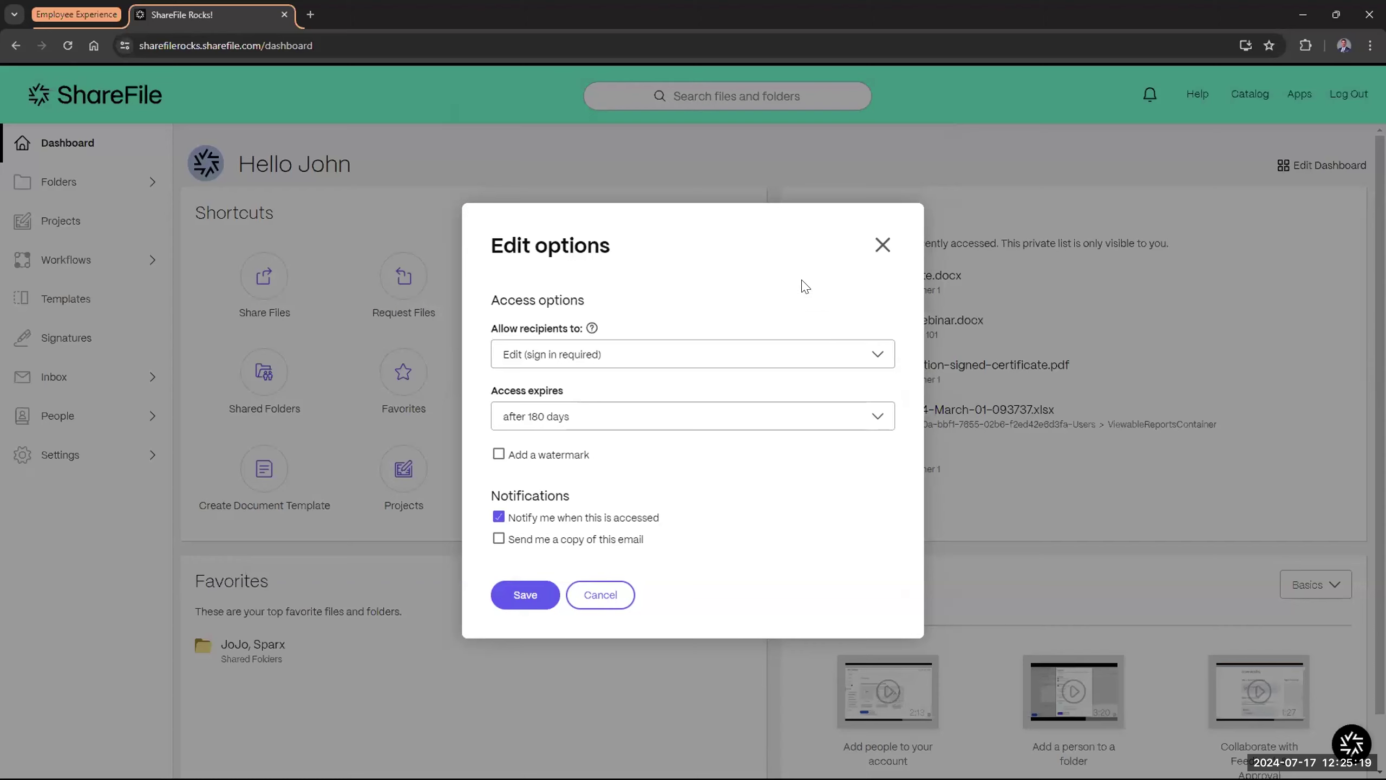
{"action": "left_click", "coordinate": [652, 365]}
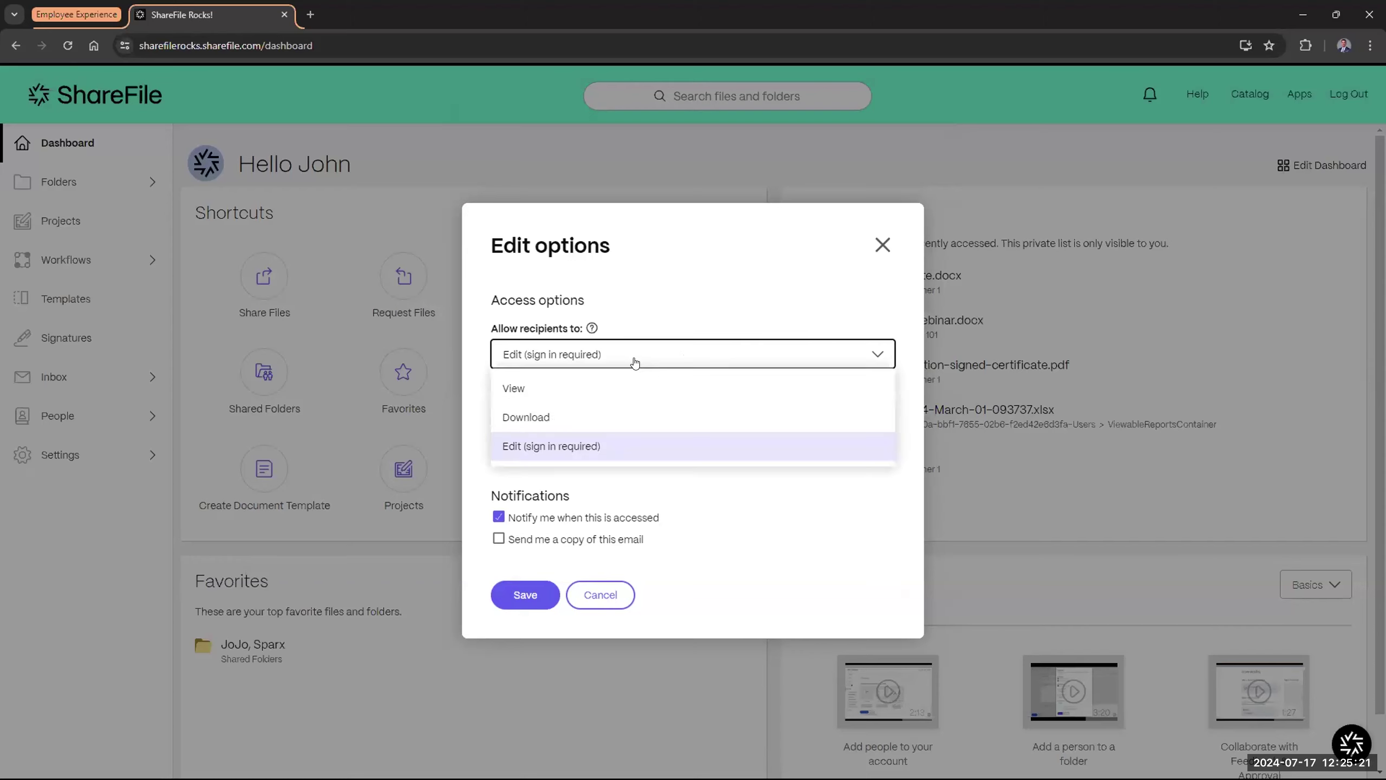
{"action": "left_click", "coordinate": [571, 415]}
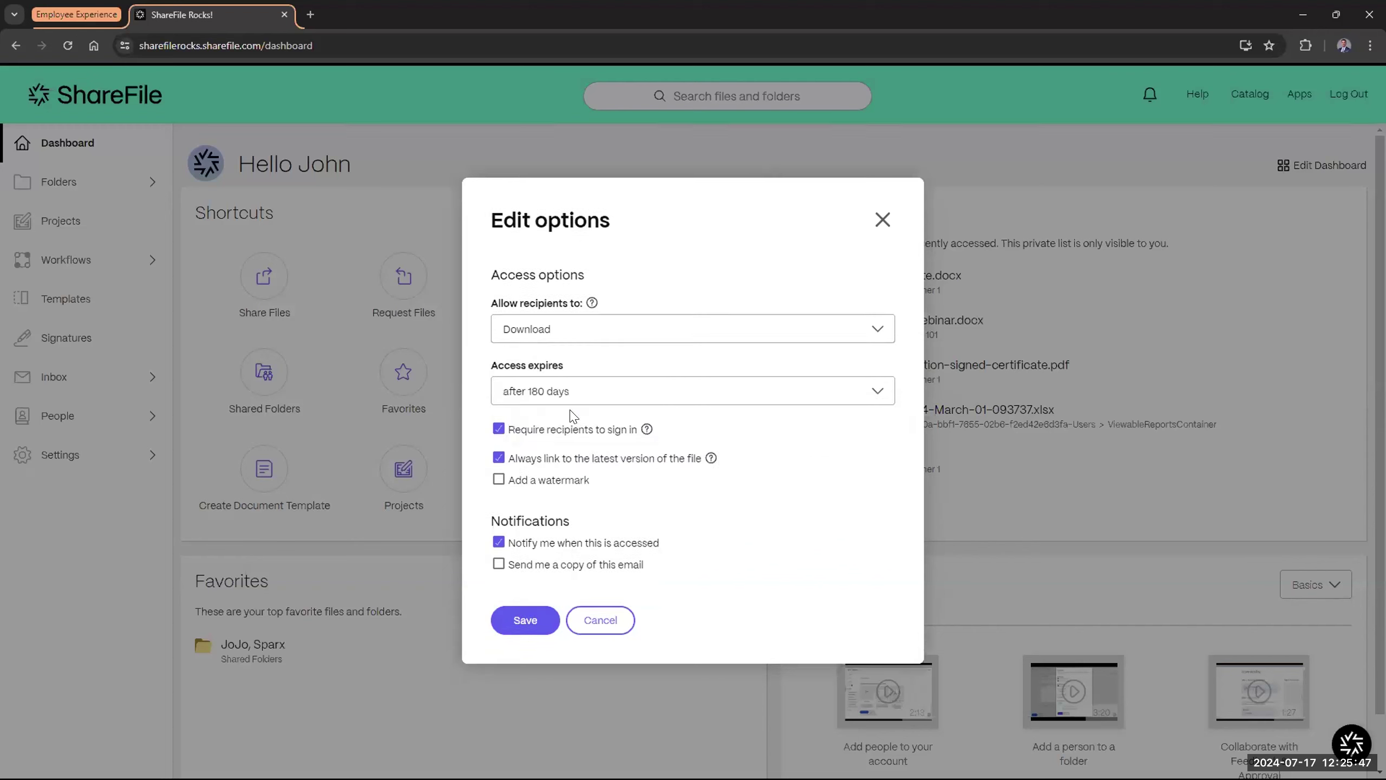
{"action": "left_click", "coordinate": [601, 337]}
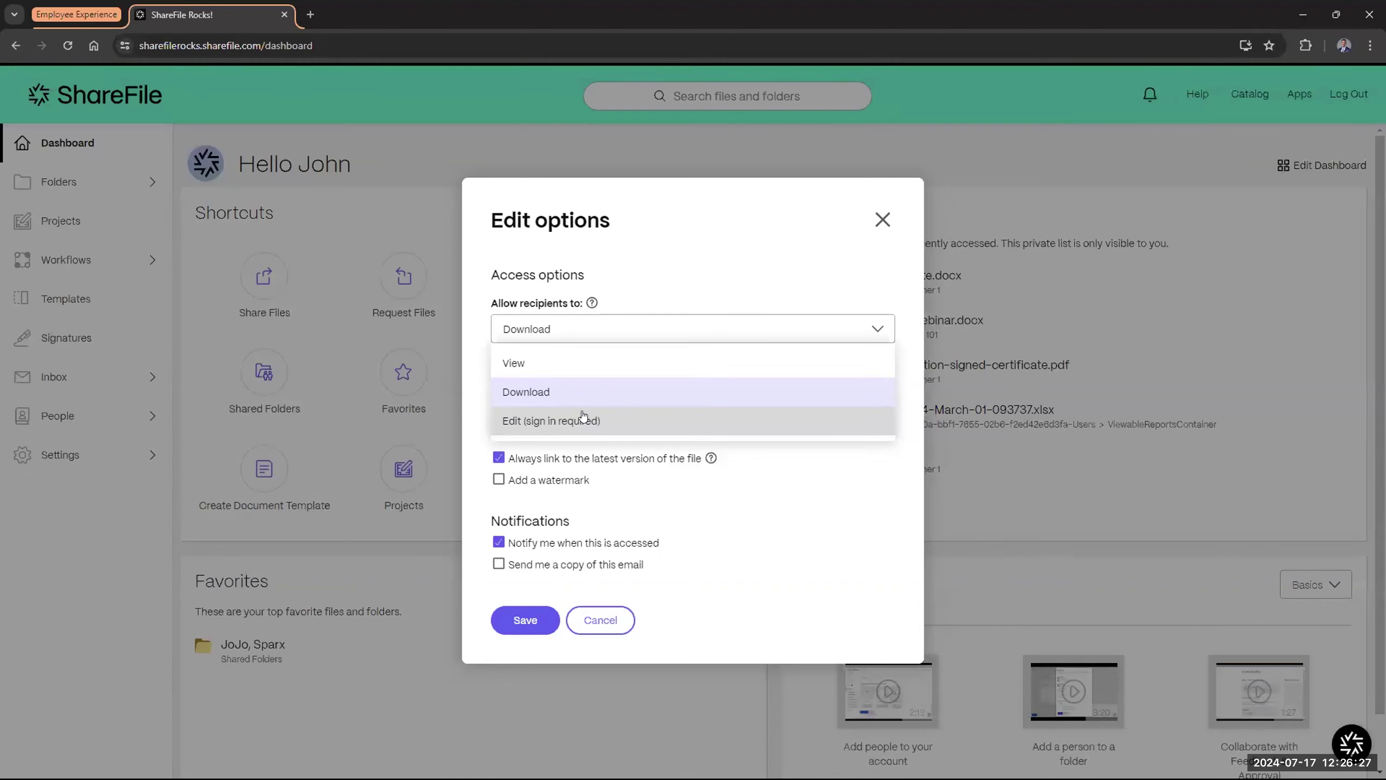
{"action": "left_click", "coordinate": [481, 392]}
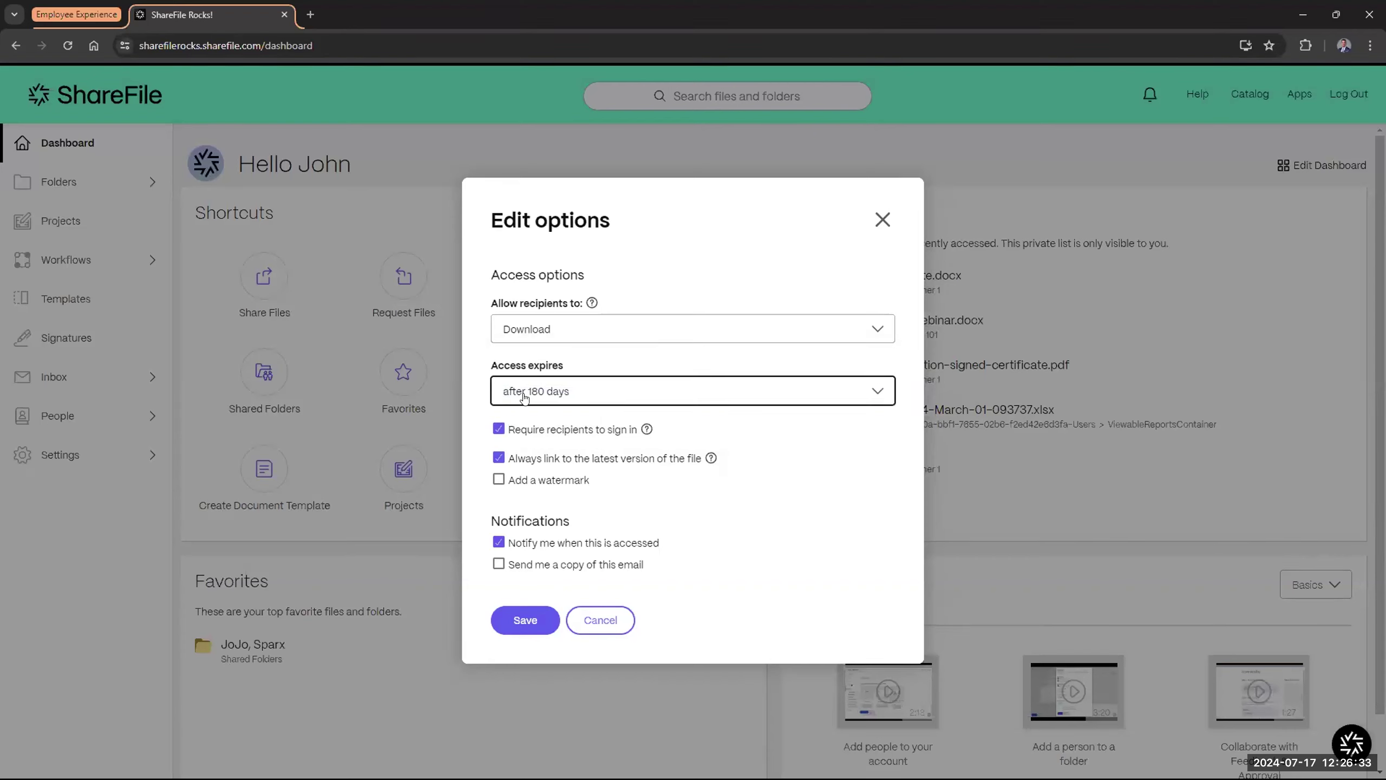
{"action": "left_click", "coordinate": [526, 397]}
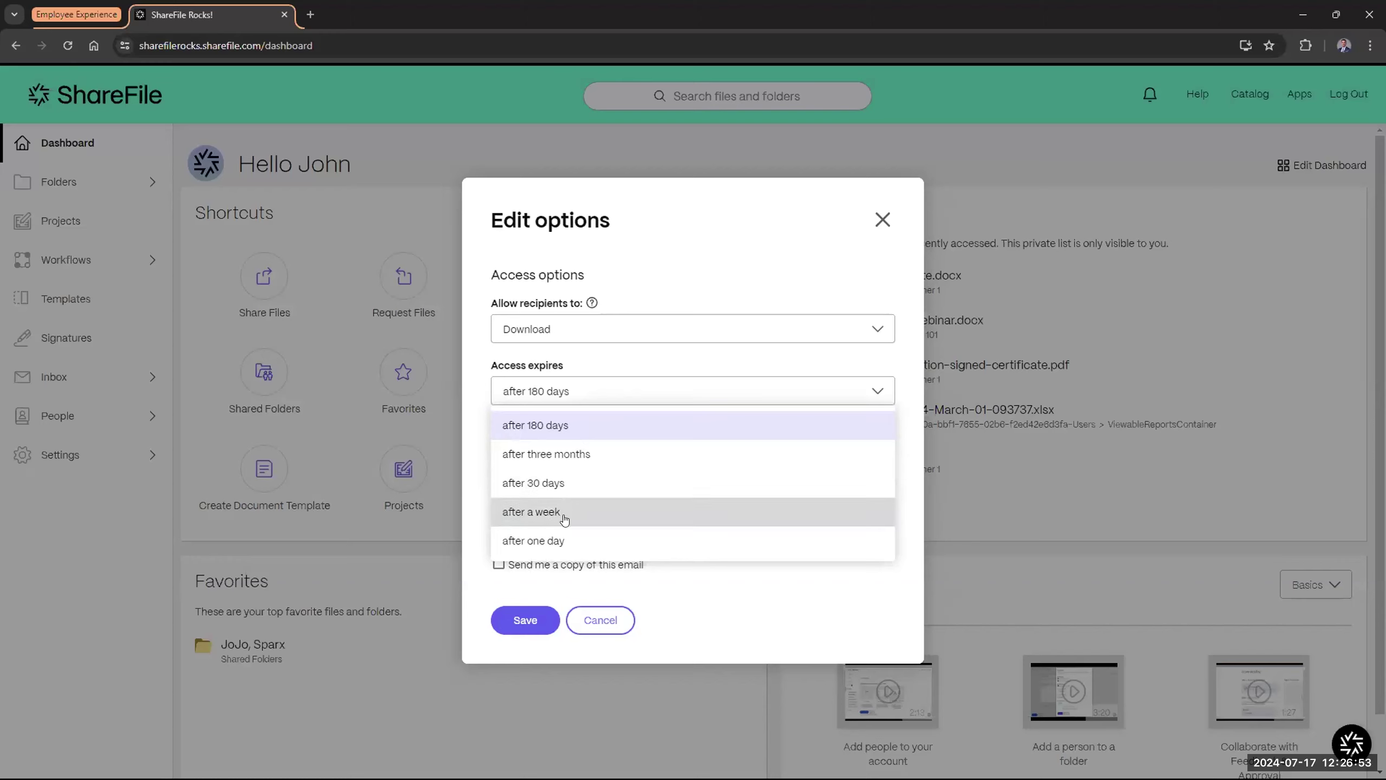
{"action": "left_click", "coordinate": [569, 540]}
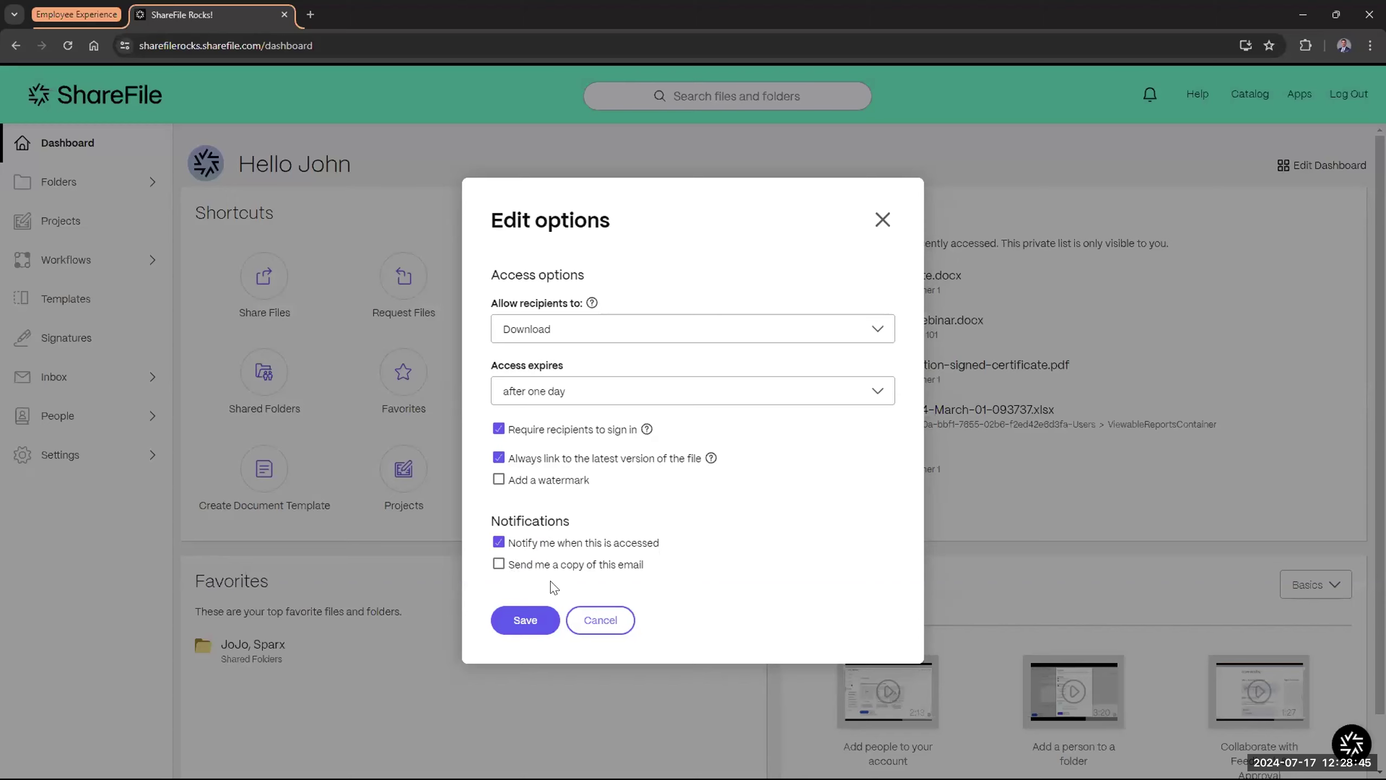
{"action": "left_click", "coordinate": [538, 622]}
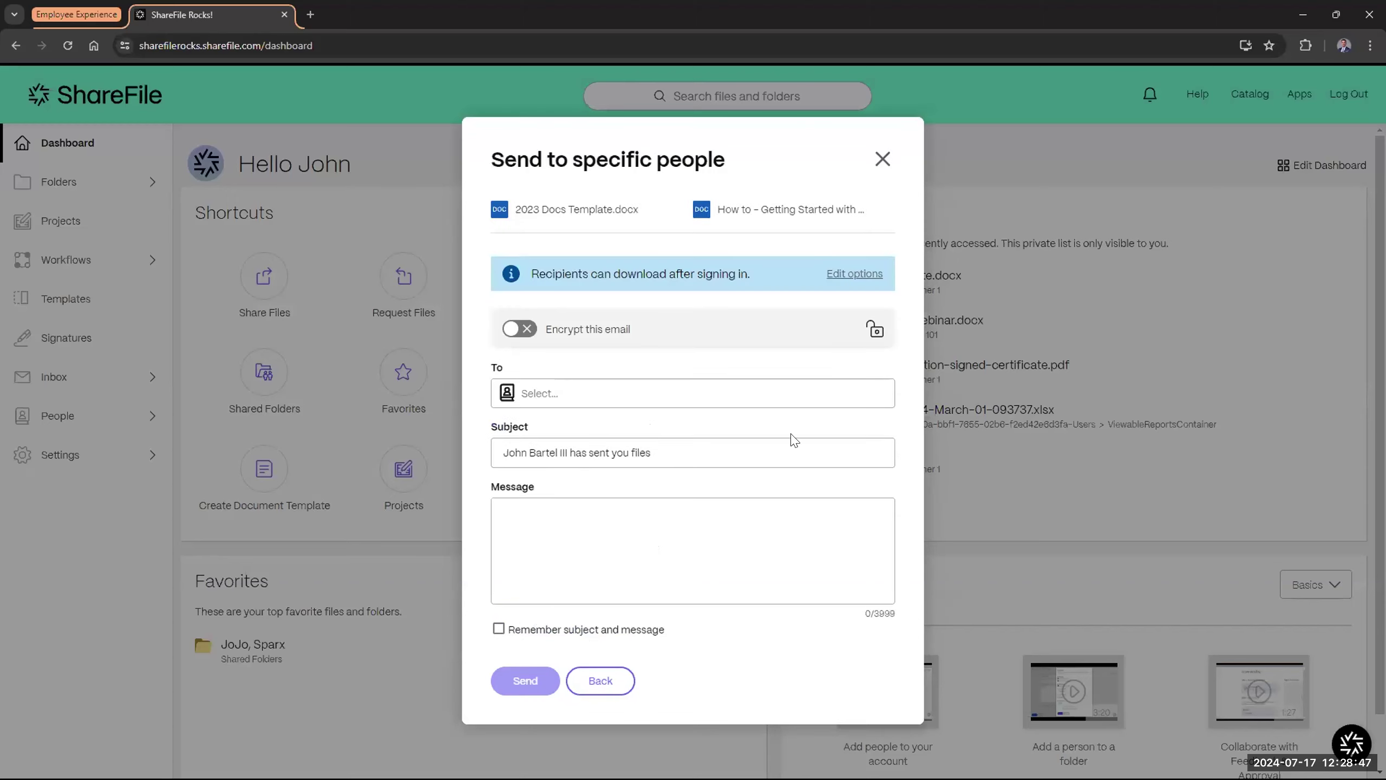
- Turn on encryption for the email and add the client as its recipient
{"action": "left_click", "coordinate": [527, 329]}
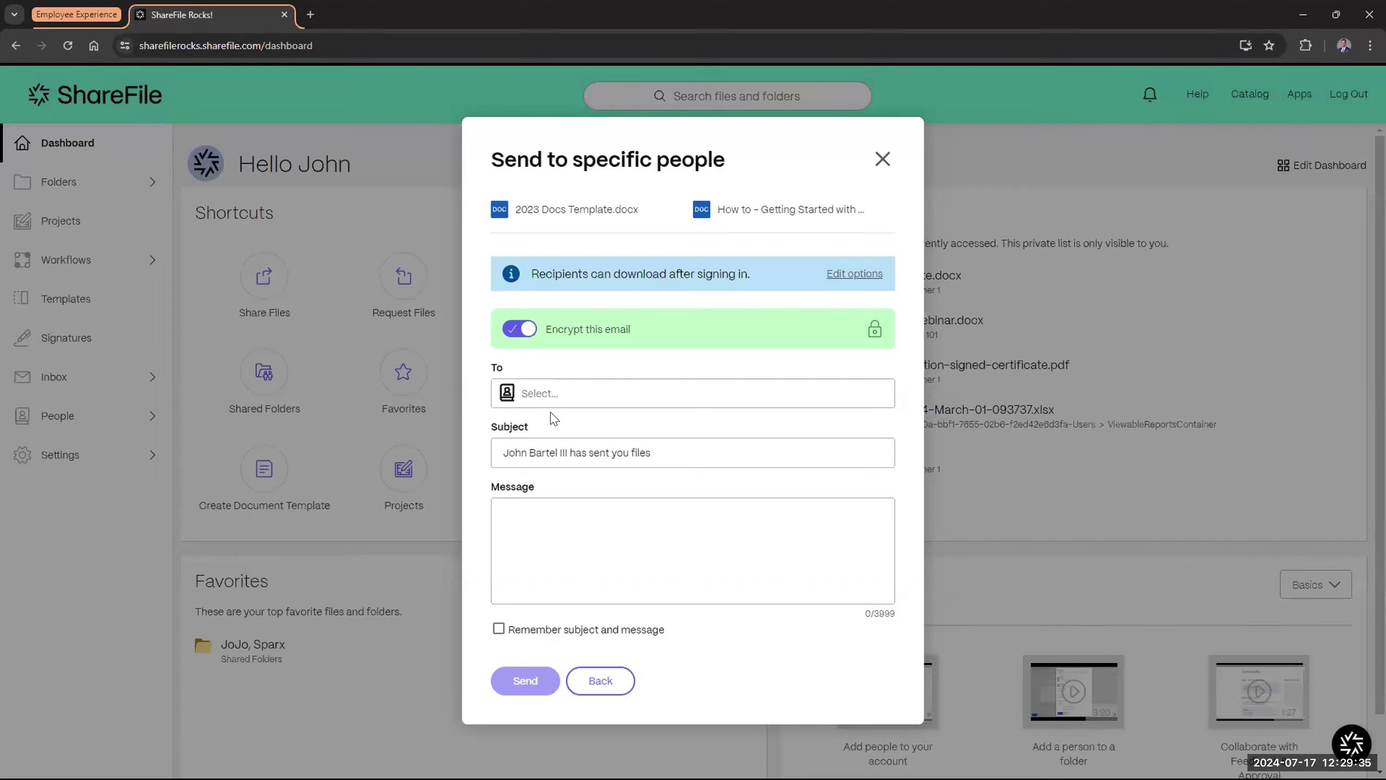
{"action": "left_click", "coordinate": [552, 392]}
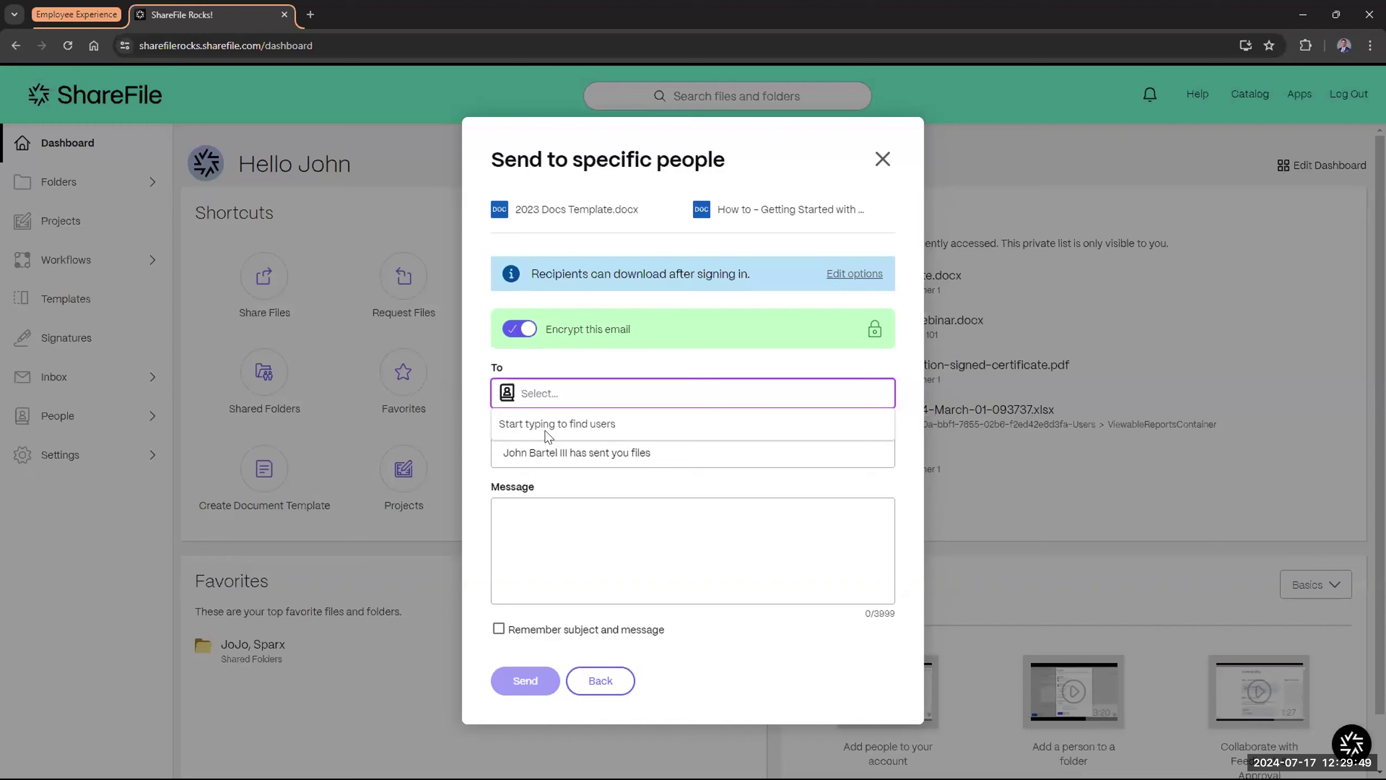
{"action": "type", "text": "john"}
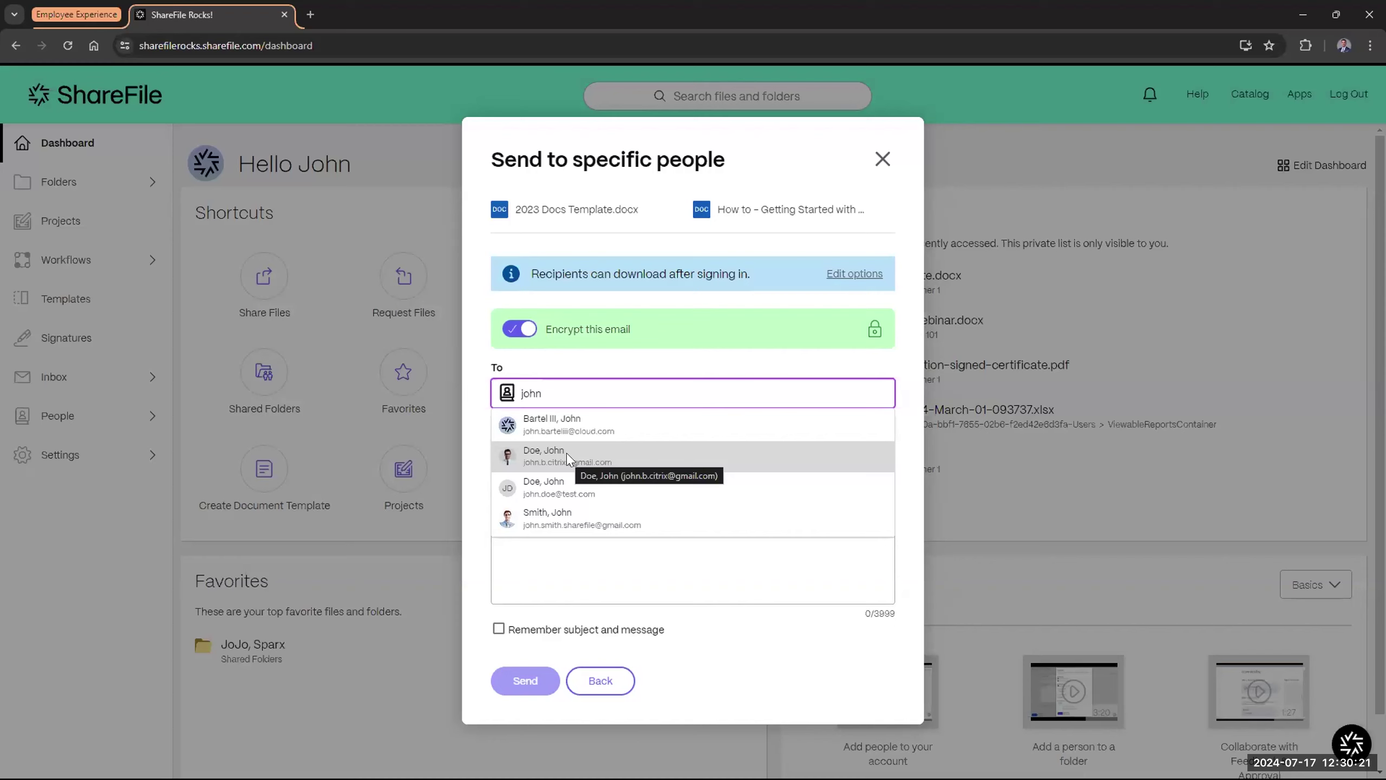
{"action": "left_click", "coordinate": [567, 458]}
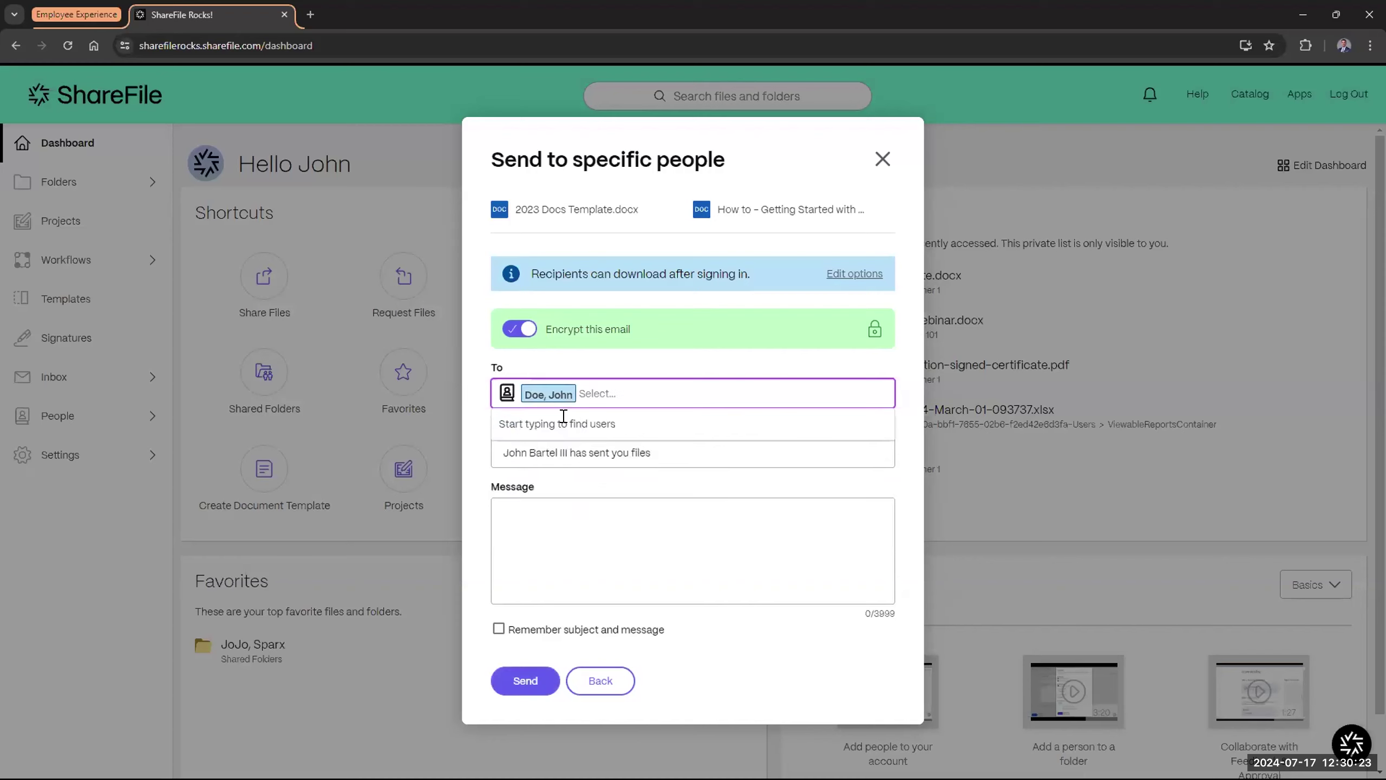
- Keep the default subject and an empty message, choose to remember them, and send the encrypted email
{"action": "left_click", "coordinate": [649, 508]}
{"action": "left_click", "coordinate": [532, 433]}
{"action": "left_click", "coordinate": [532, 505]}
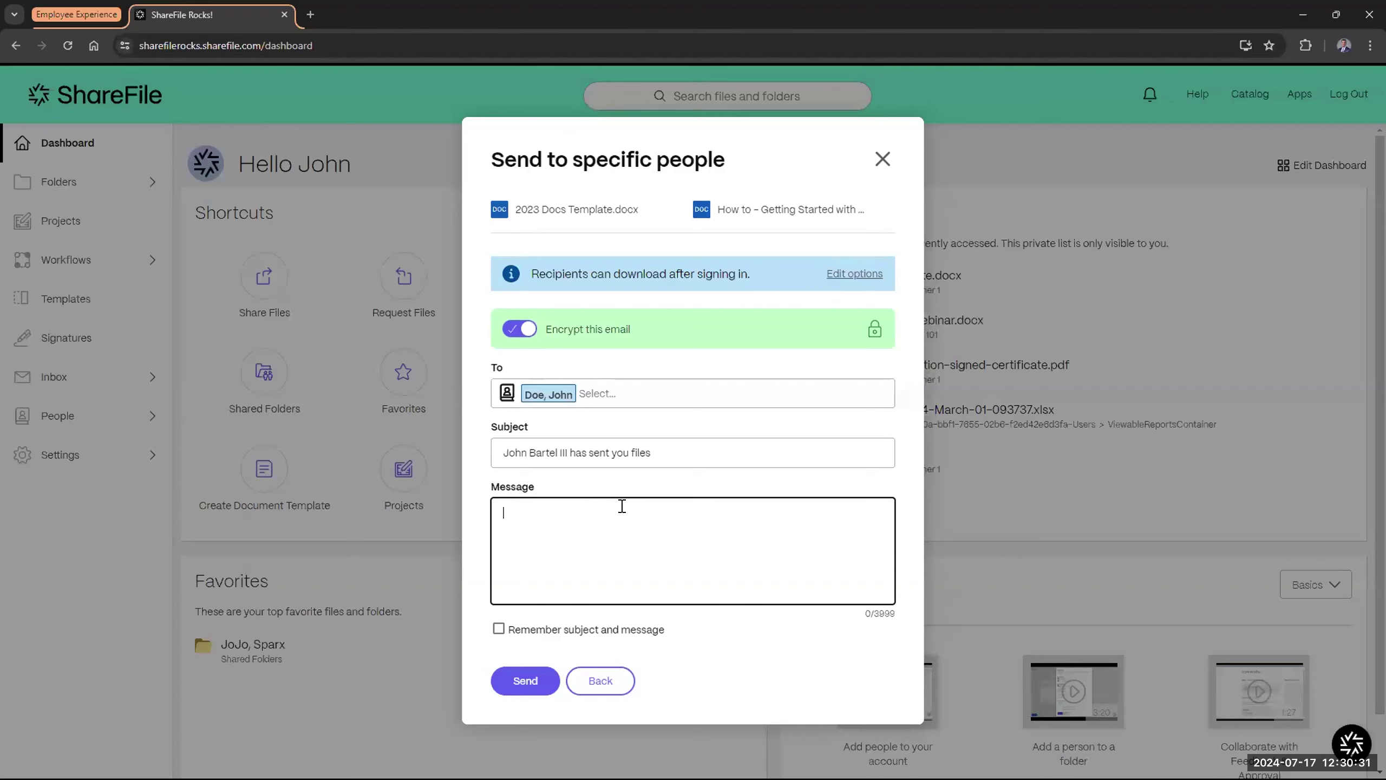
{"action": "left_click", "coordinate": [595, 452]}
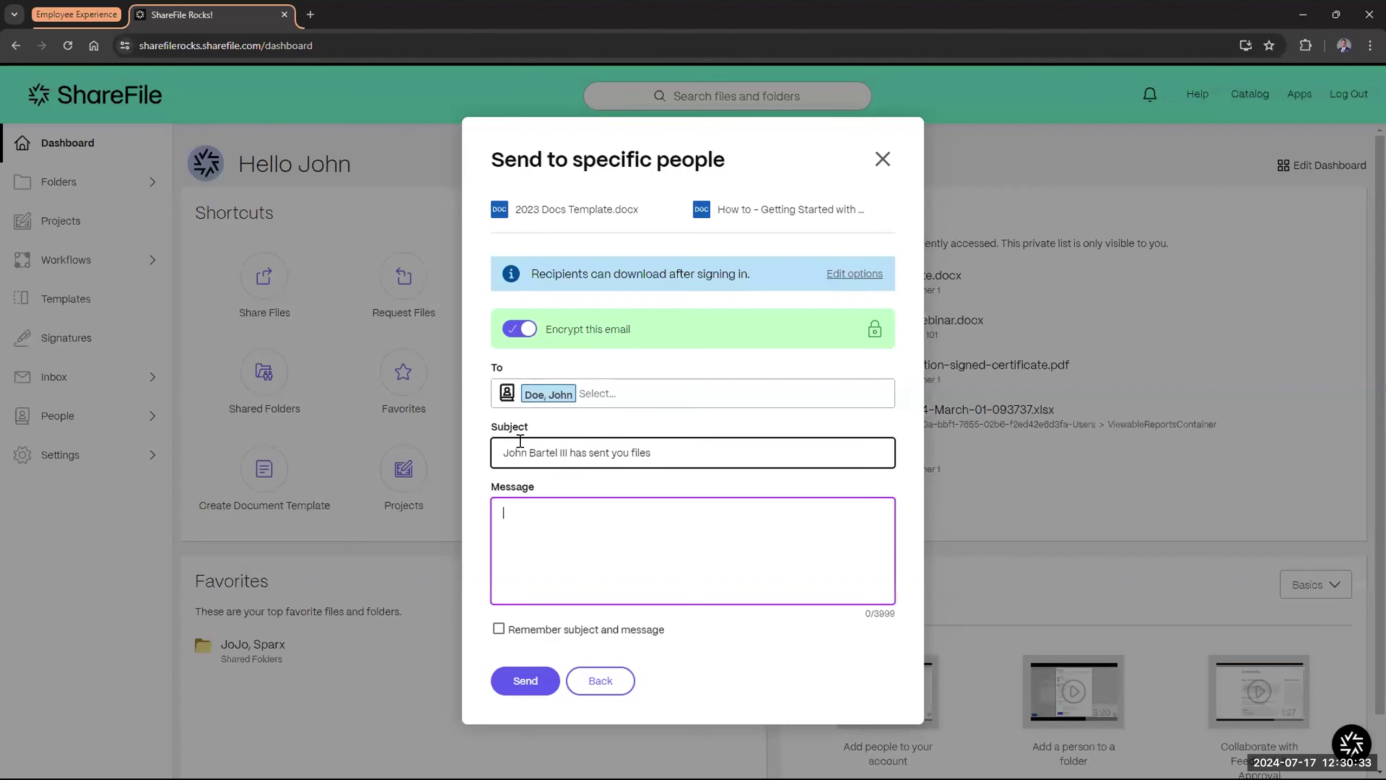
{"action": "left_click", "coordinate": [634, 510]}
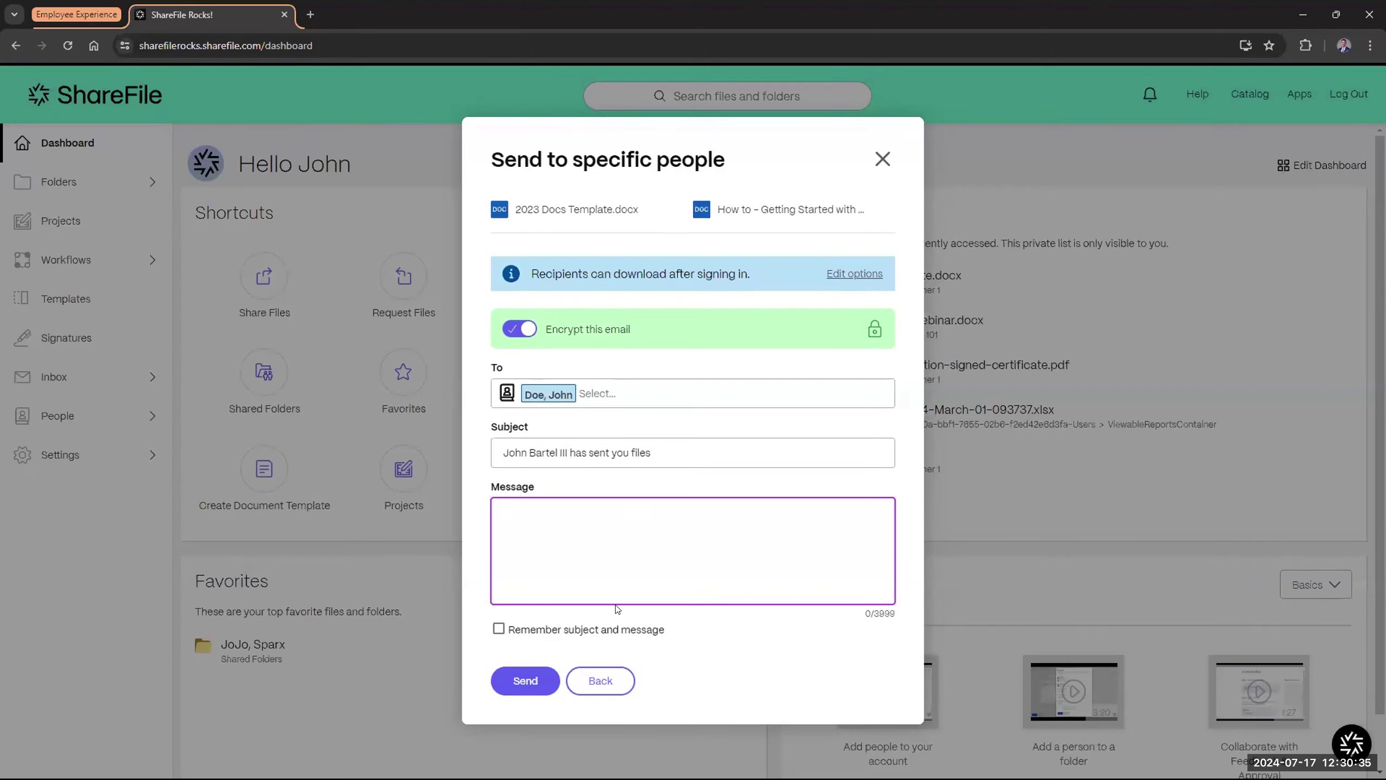
{"action": "left_click", "coordinate": [522, 635]}
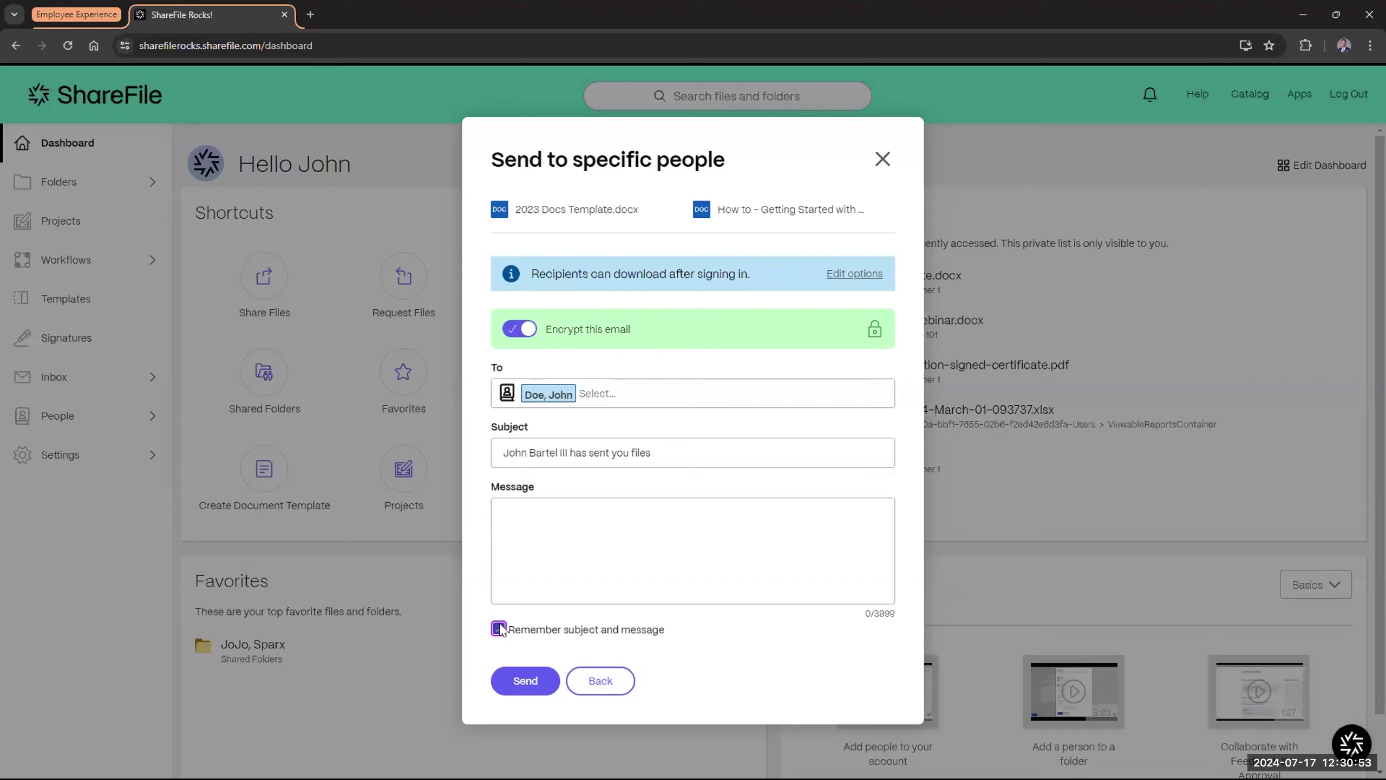
{"action": "left_click", "coordinate": [510, 678]}
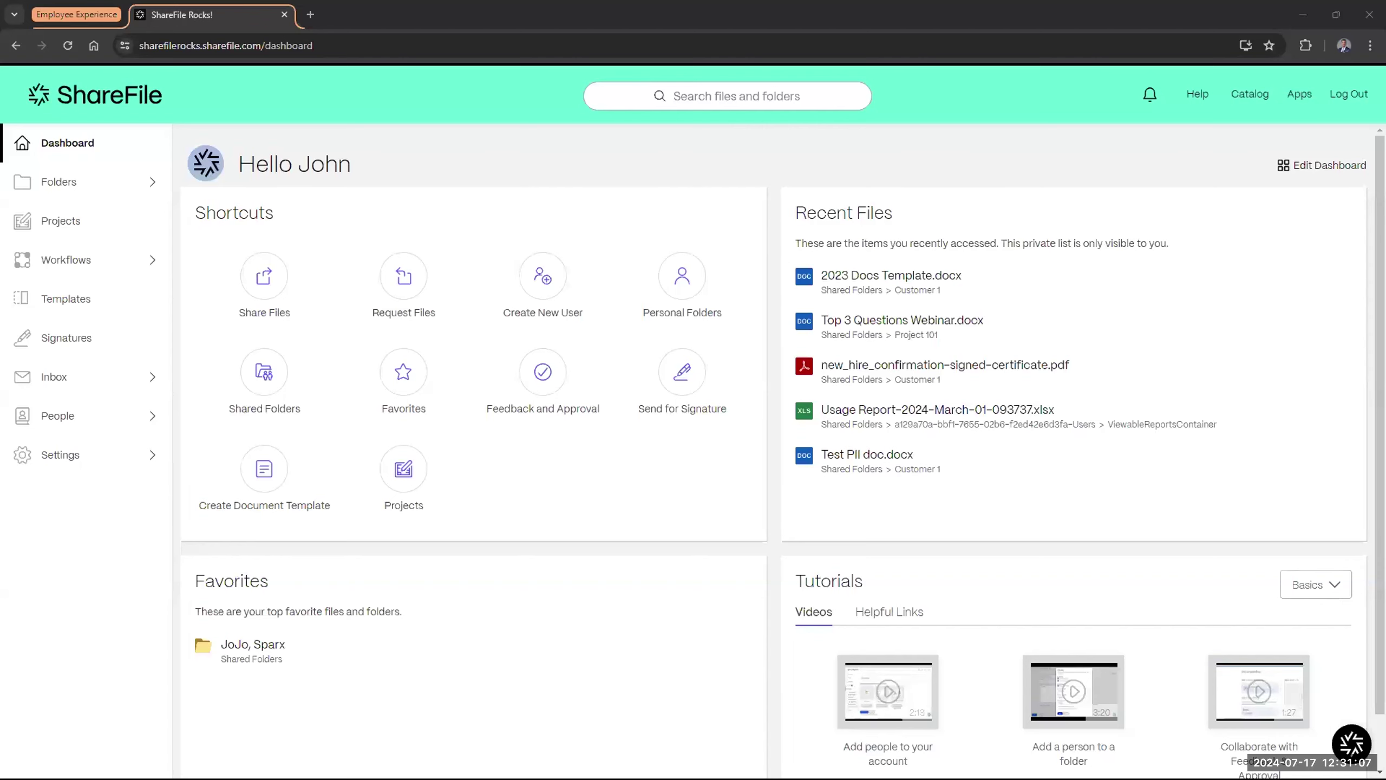
- Switch to the client's Gmail inbox, open the encrypted message notification about the sent files and examine its expiry date
{"action": "key", "text": "alt+Tab"}
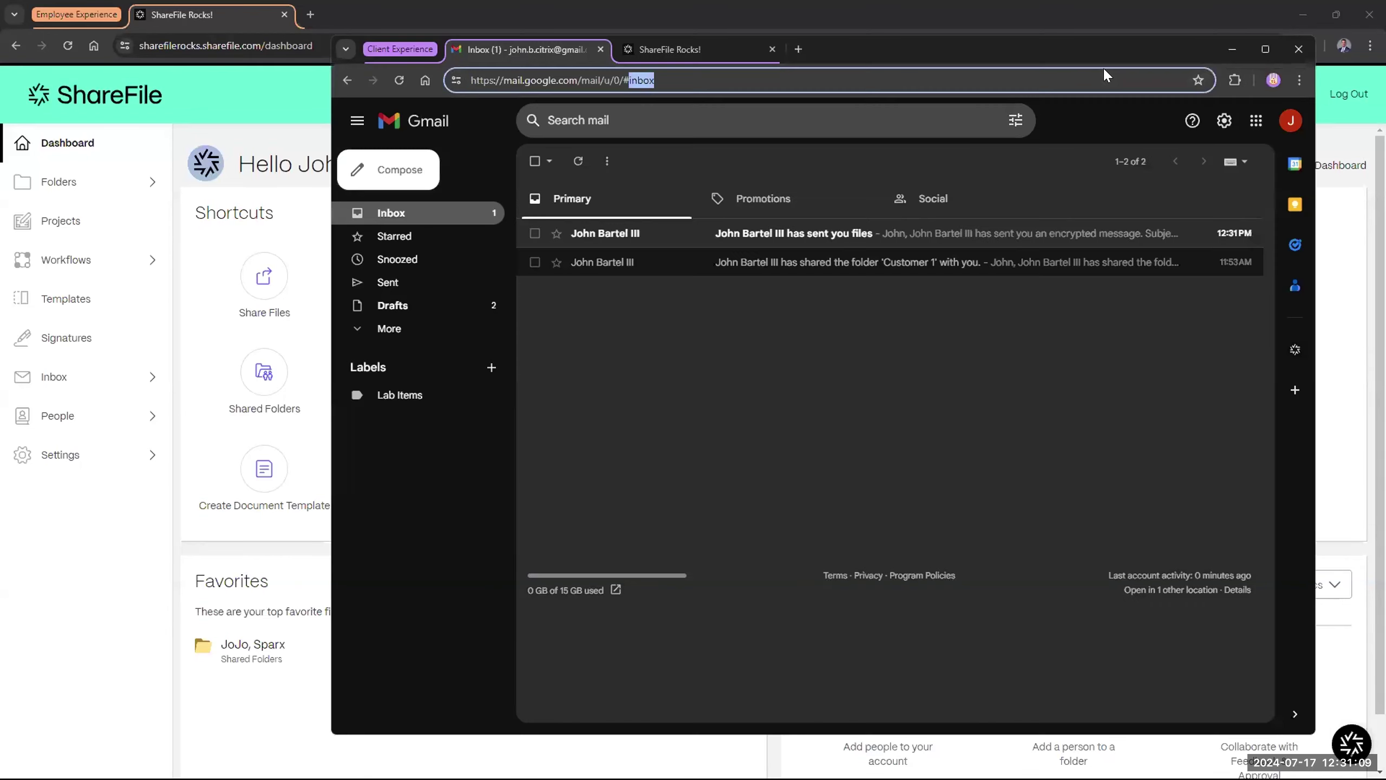
{"action": "double_click", "coordinate": [1105, 50]}
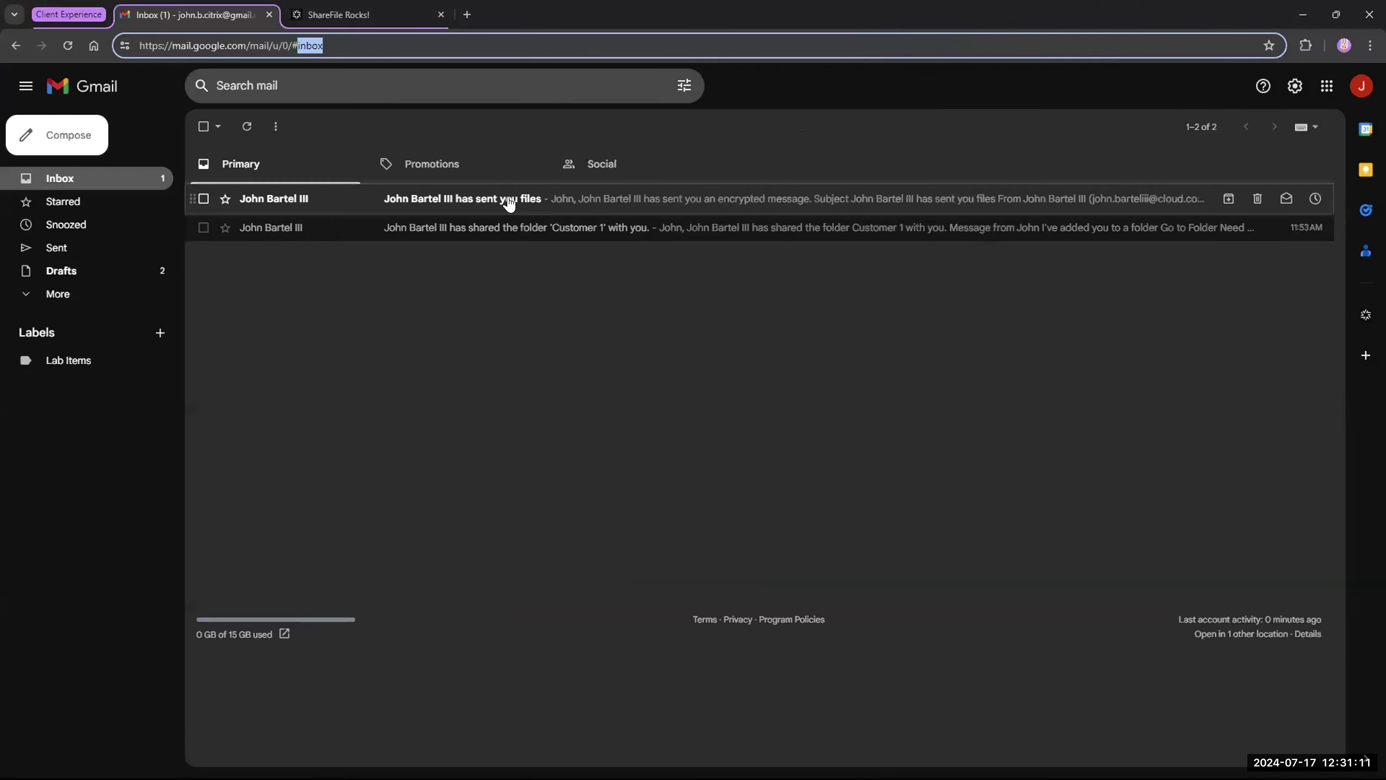
{"action": "left_click", "coordinate": [520, 210]}
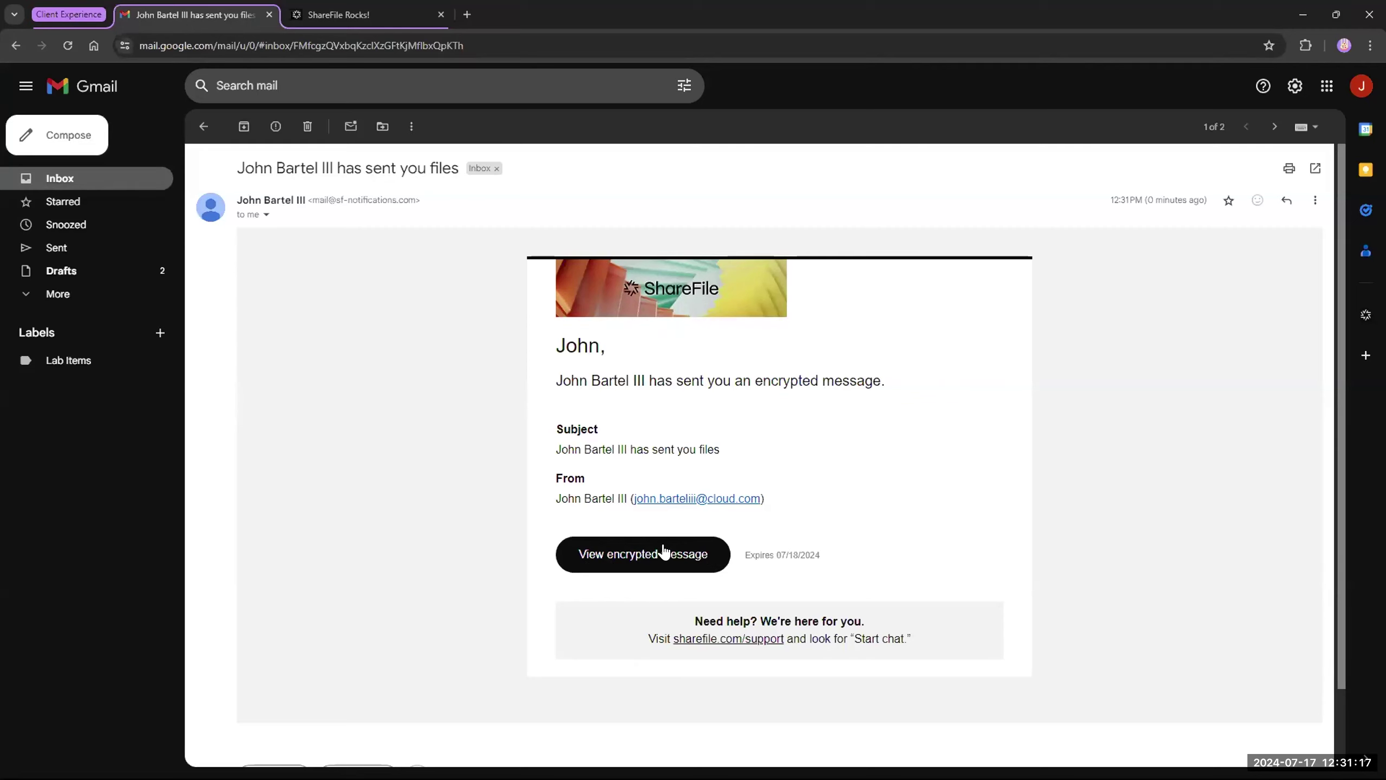
{"action": "left_click_drag", "start_coordinate": [818, 556], "coordinate": [746, 558]}
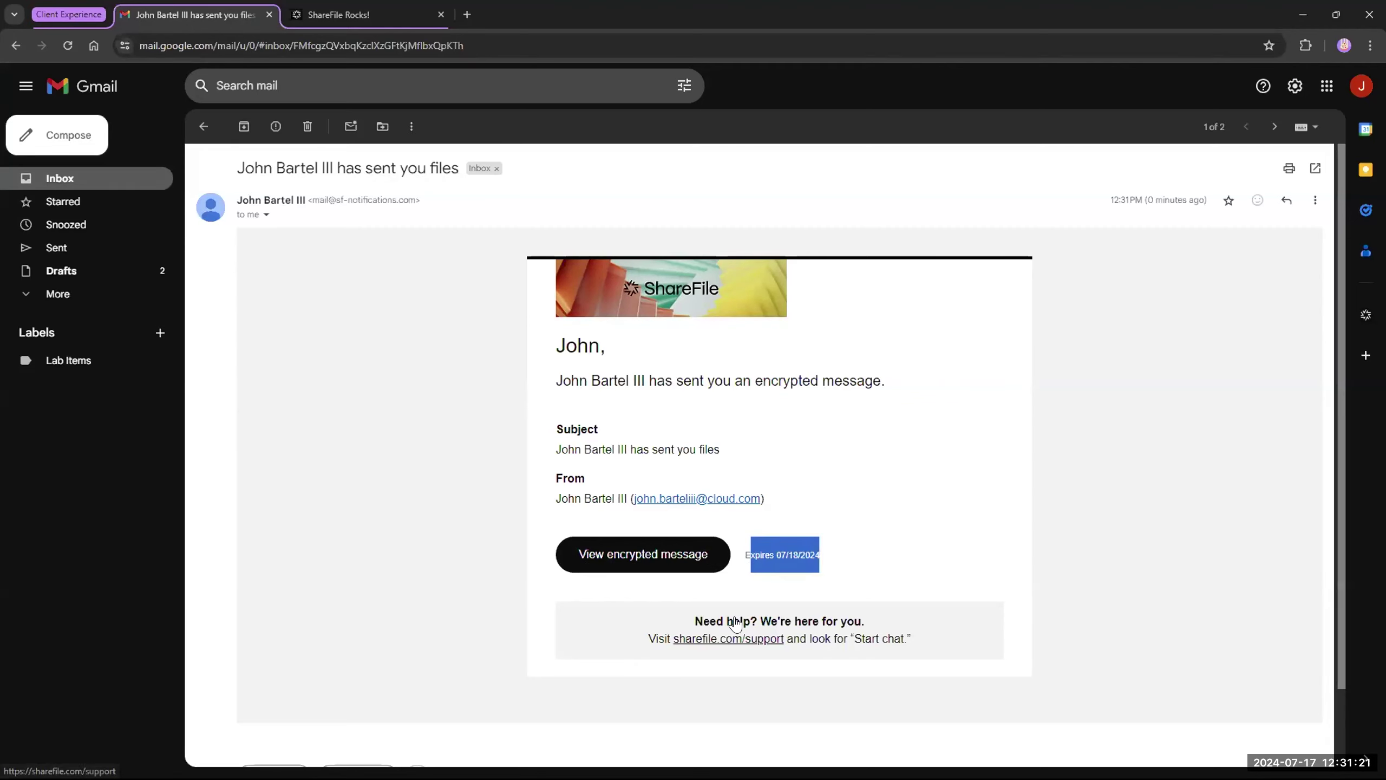
{"action": "left_click", "coordinate": [796, 553]}
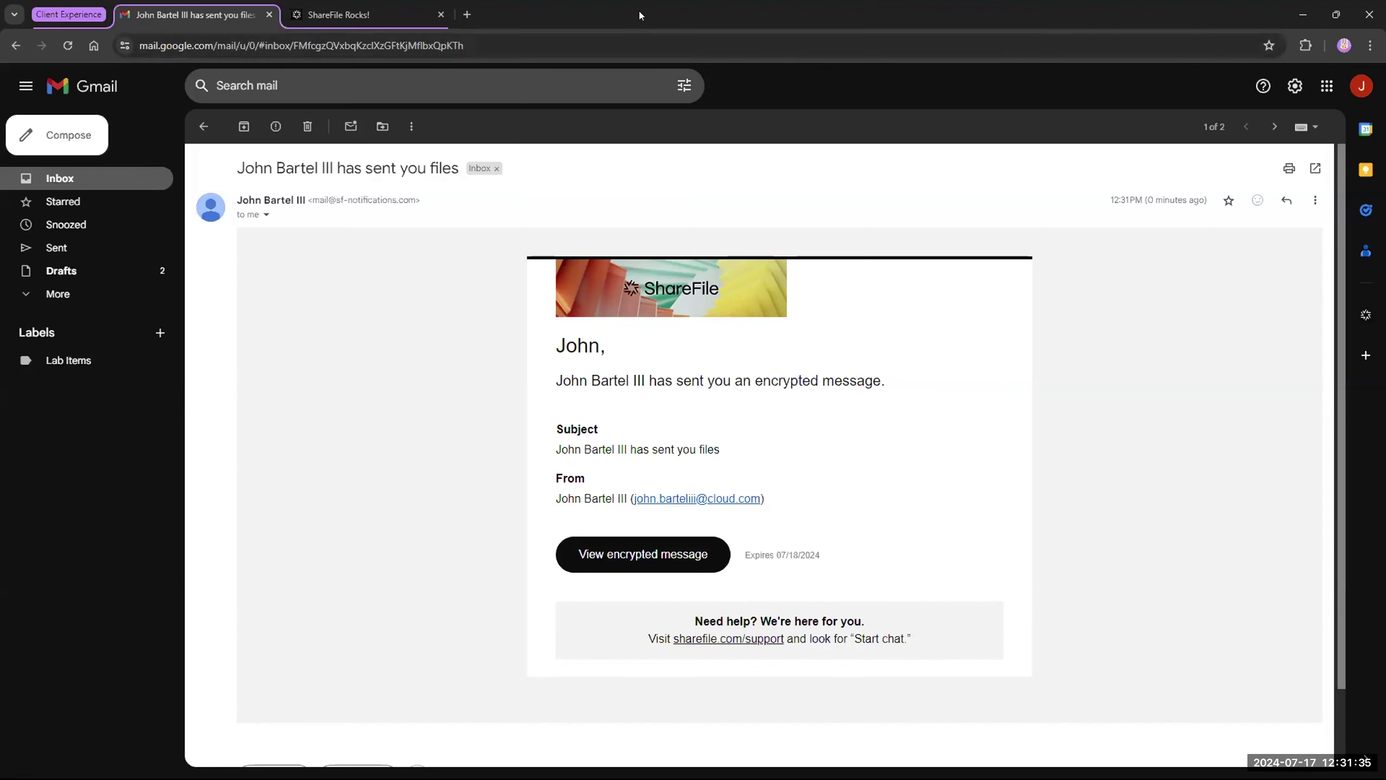
- Switch back to ShareFile and start sharing 2023 Docs Template.docx from the Customer 1 shared folder, continuing to its share links
{"action": "key", "text": "alt+Tab"}
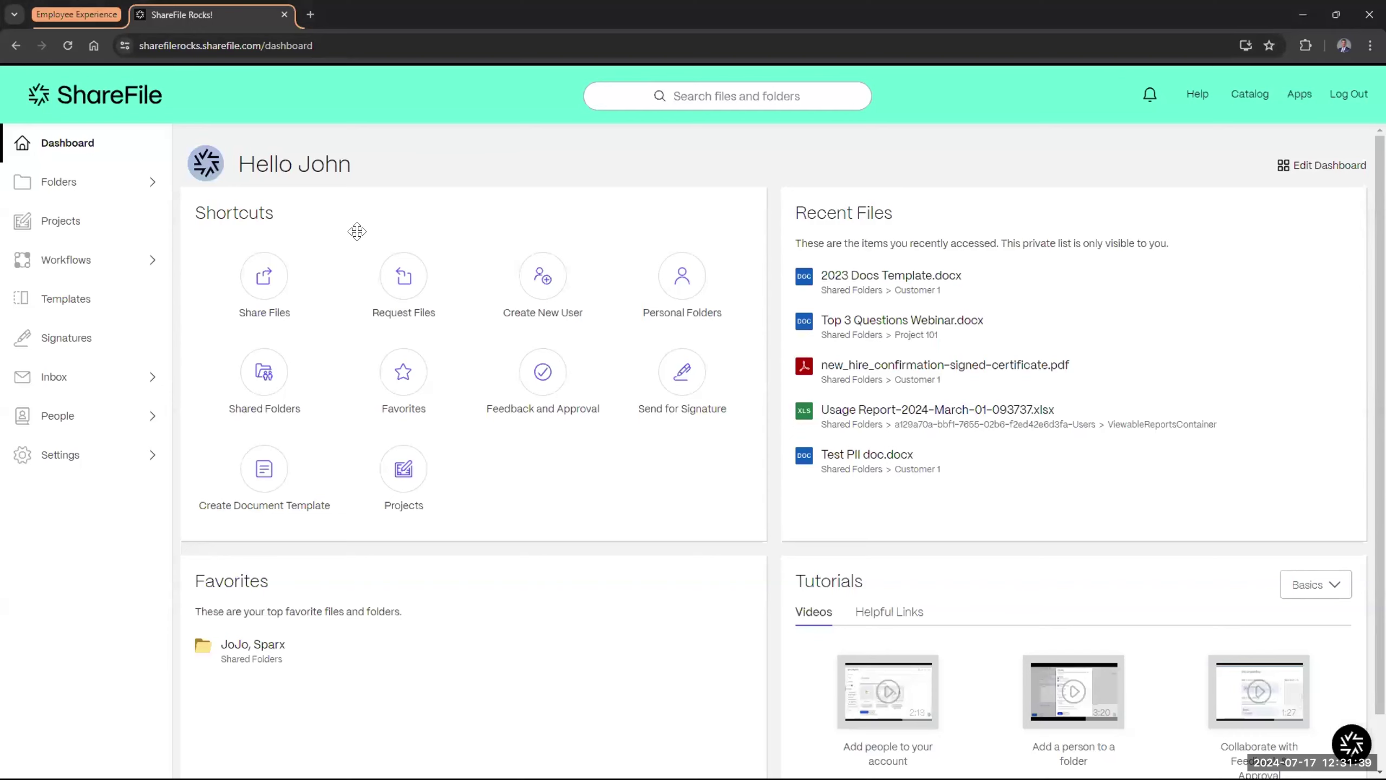
{"action": "left_click", "coordinate": [309, 284]}
{"action": "left_click", "coordinate": [692, 497]}
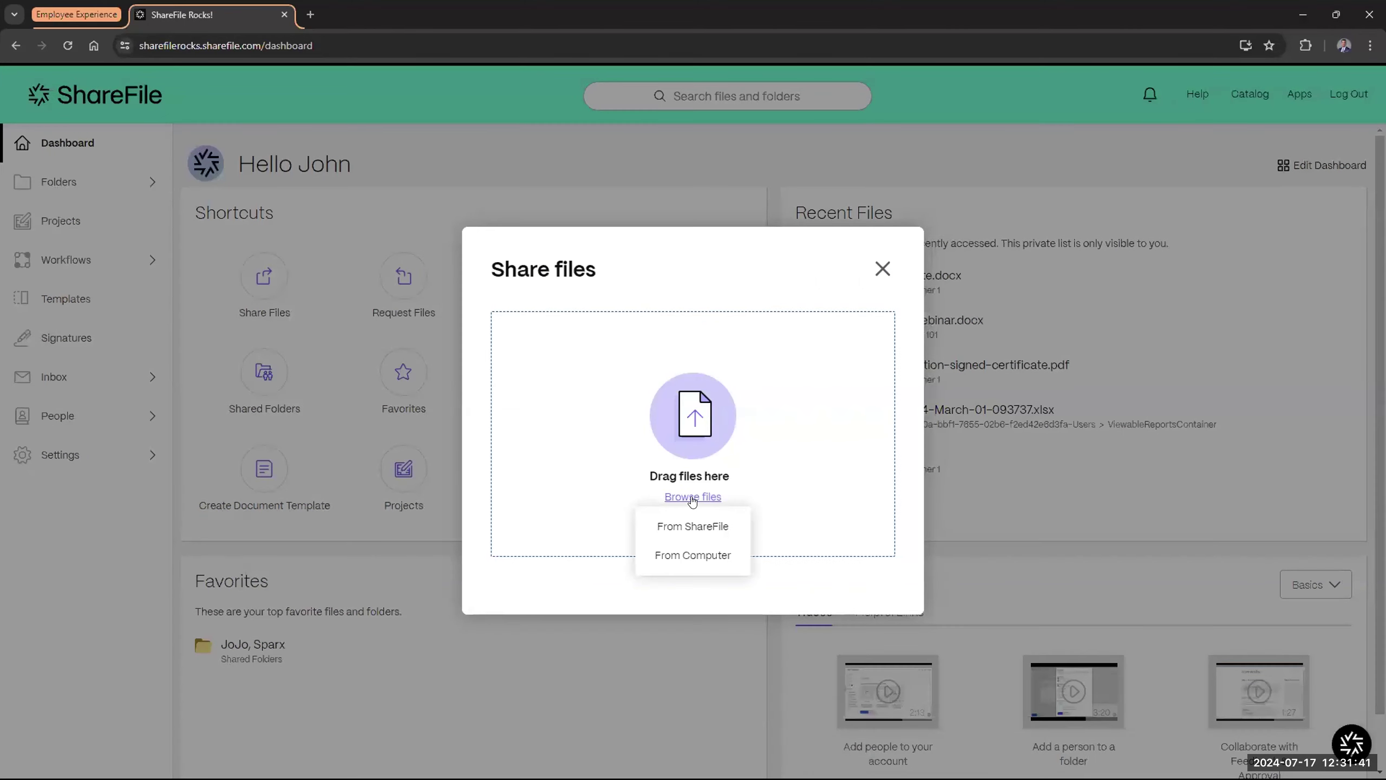
{"action": "left_click", "coordinate": [693, 525]}
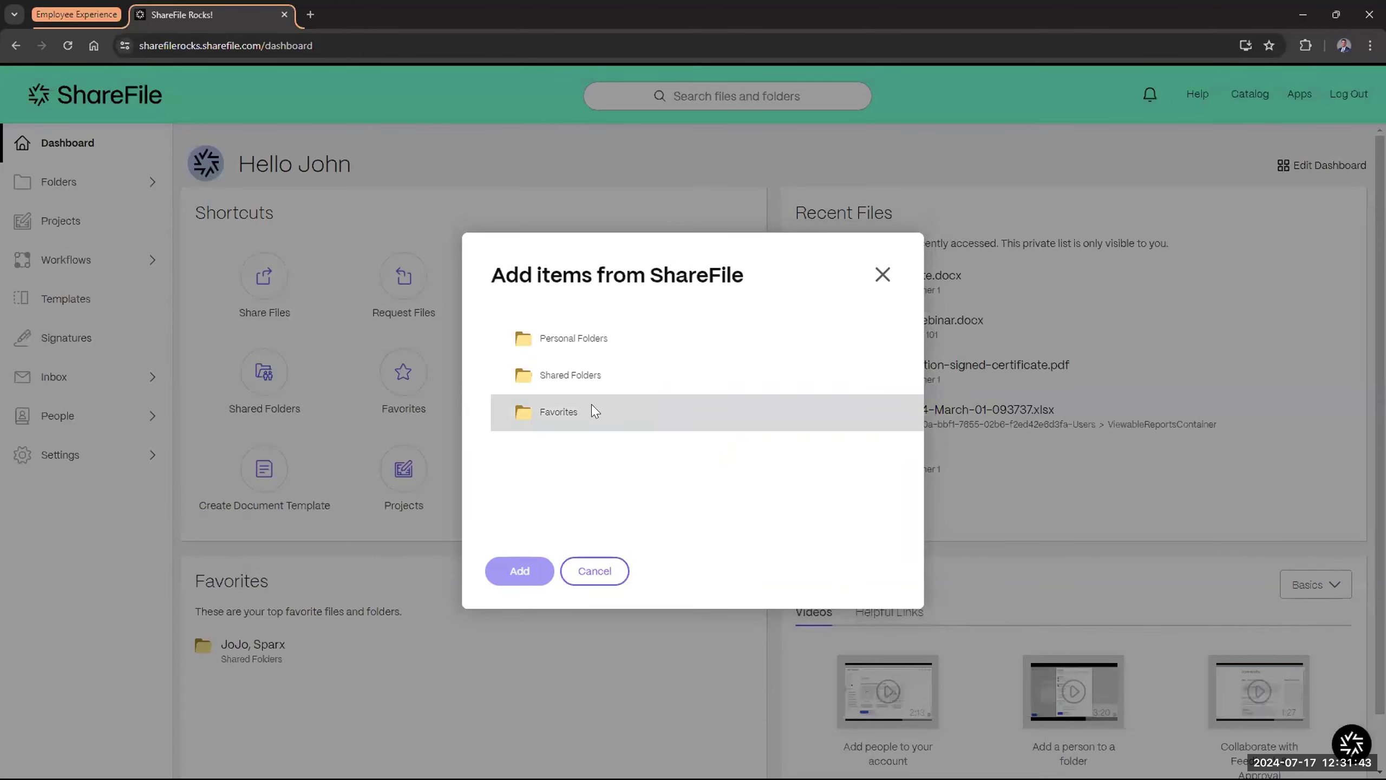
{"action": "left_click", "coordinate": [574, 377]}
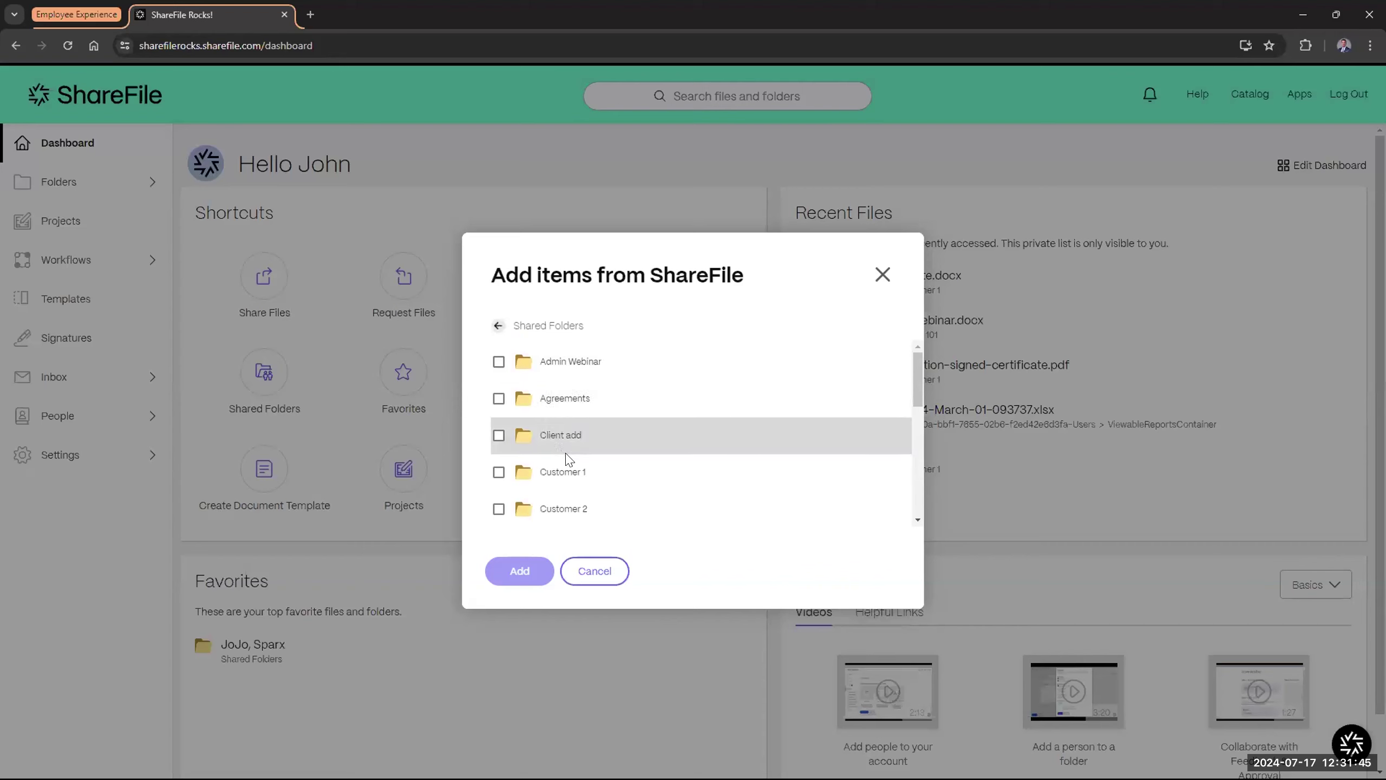
{"action": "left_click", "coordinate": [565, 472]}
{"action": "left_click", "coordinate": [499, 508]}
{"action": "left_click", "coordinate": [512, 566]}
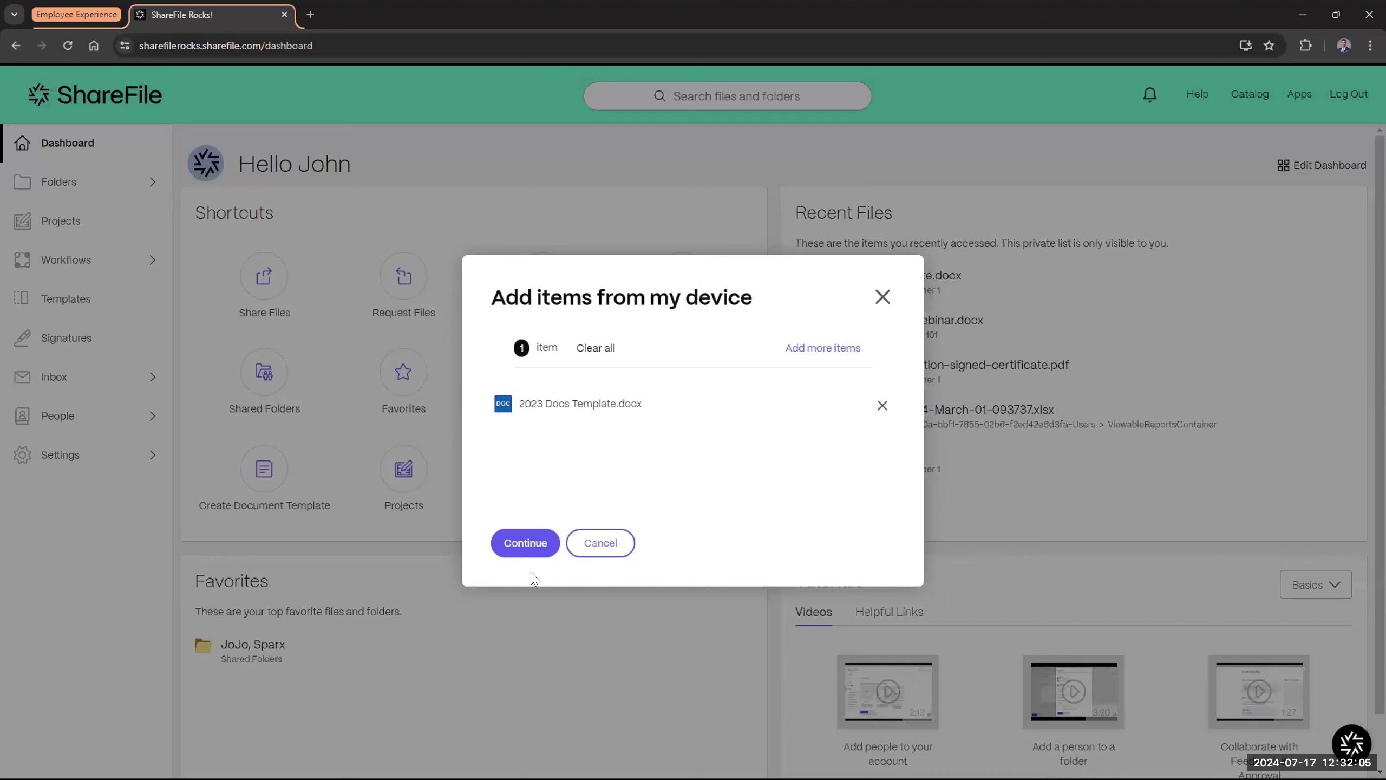
{"action": "left_click", "coordinate": [526, 543]}
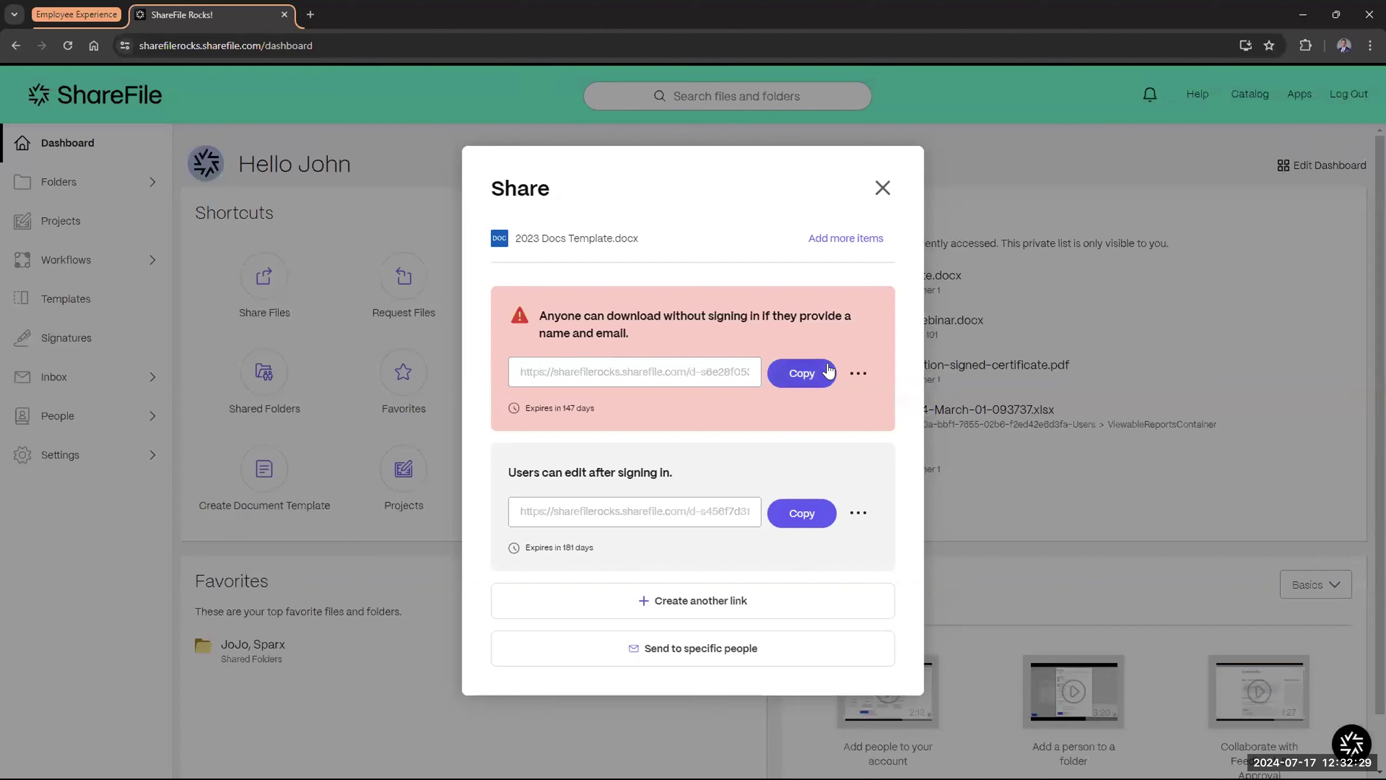
- Open the edit options of the public download link for 2023 Docs Template.docx, and close the sharing dialogs without changes
{"action": "left_click", "coordinate": [627, 371]}
{"action": "left_click", "coordinate": [858, 373]}
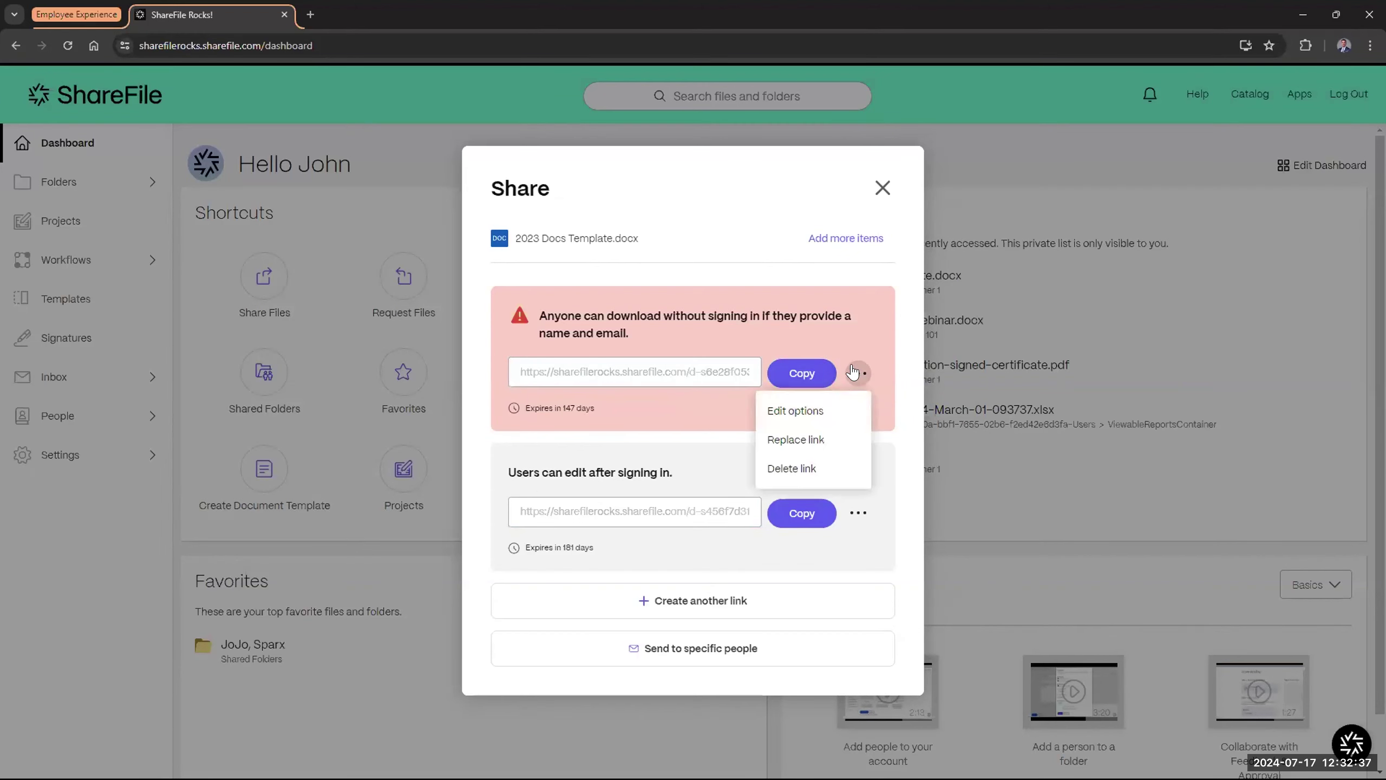
{"action": "left_click", "coordinate": [836, 407]}
{"action": "left_click", "coordinate": [1333, 147]}
{"action": "left_click", "coordinate": [1333, 146]}
- Start a new file share and add the document How to - Getting Started with ShareFile's API from the computer
{"action": "left_click", "coordinate": [264, 279]}
{"action": "left_click", "coordinate": [680, 498]}
{"action": "left_click", "coordinate": [692, 555]}
{"action": "scroll", "coordinate": [305, 233], "scroll_direction": "down", "scroll_amount": 5}
{"action": "double_click", "coordinate": [248, 231]}
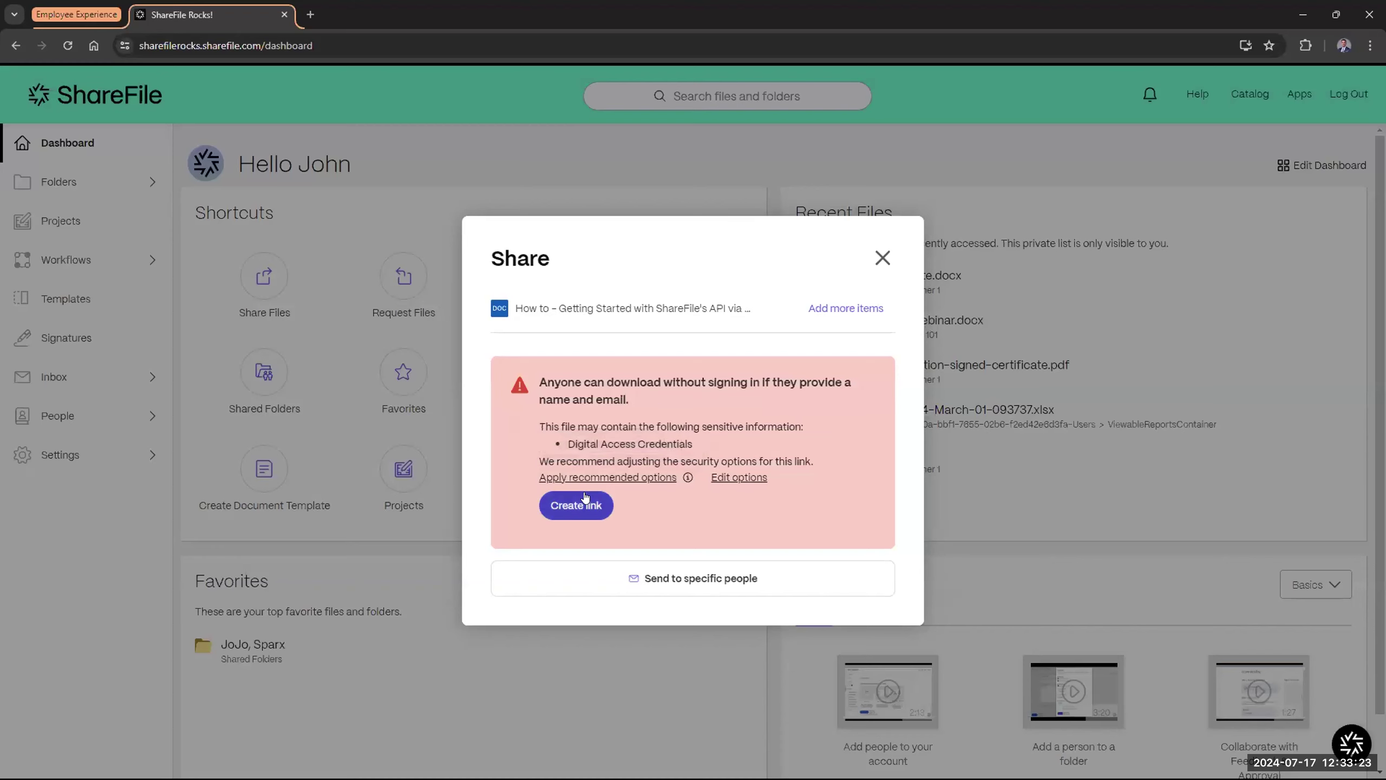
- Limit the link to client and employee users after signing in, always link to the latest version, and create and copy it
{"action": "left_click_drag", "start_coordinate": [716, 477], "coordinate": [633, 477]}
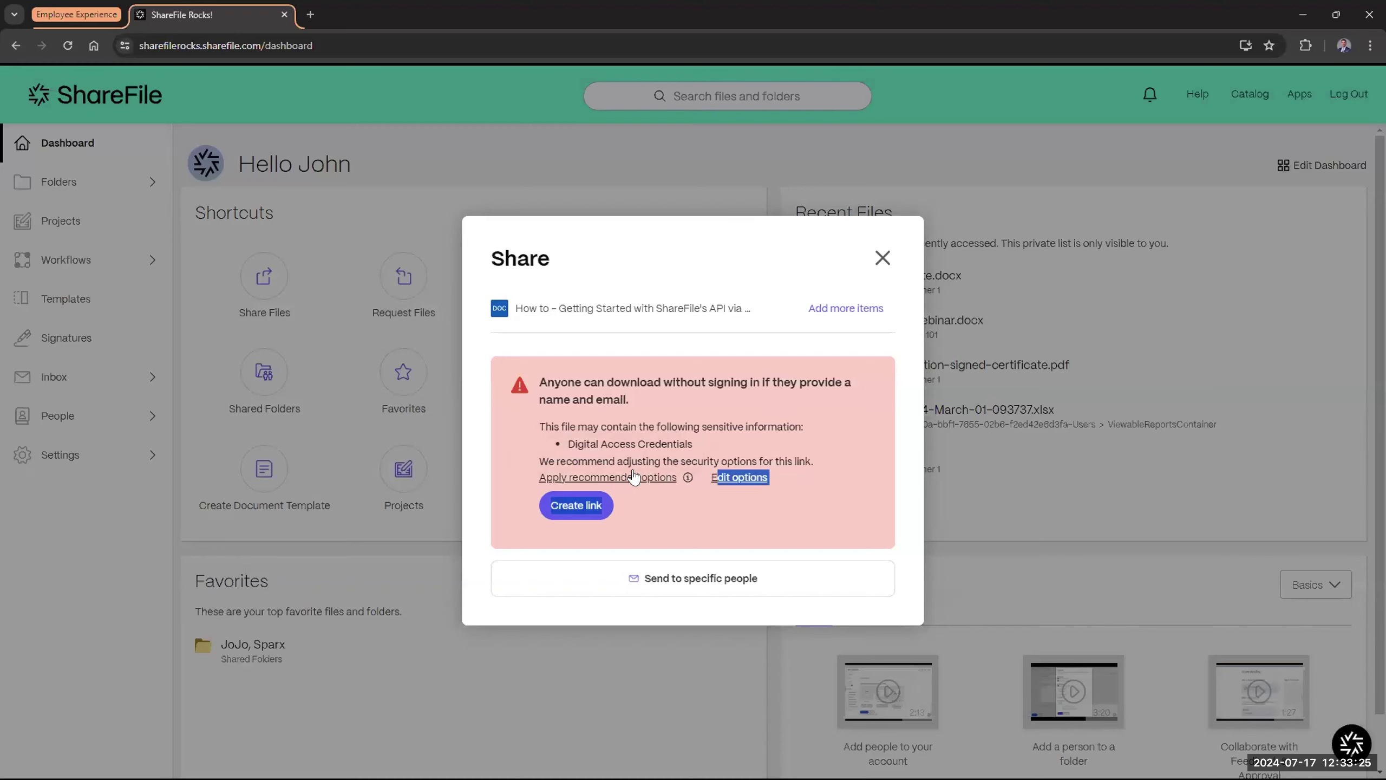
{"action": "left_click", "coordinate": [749, 478]}
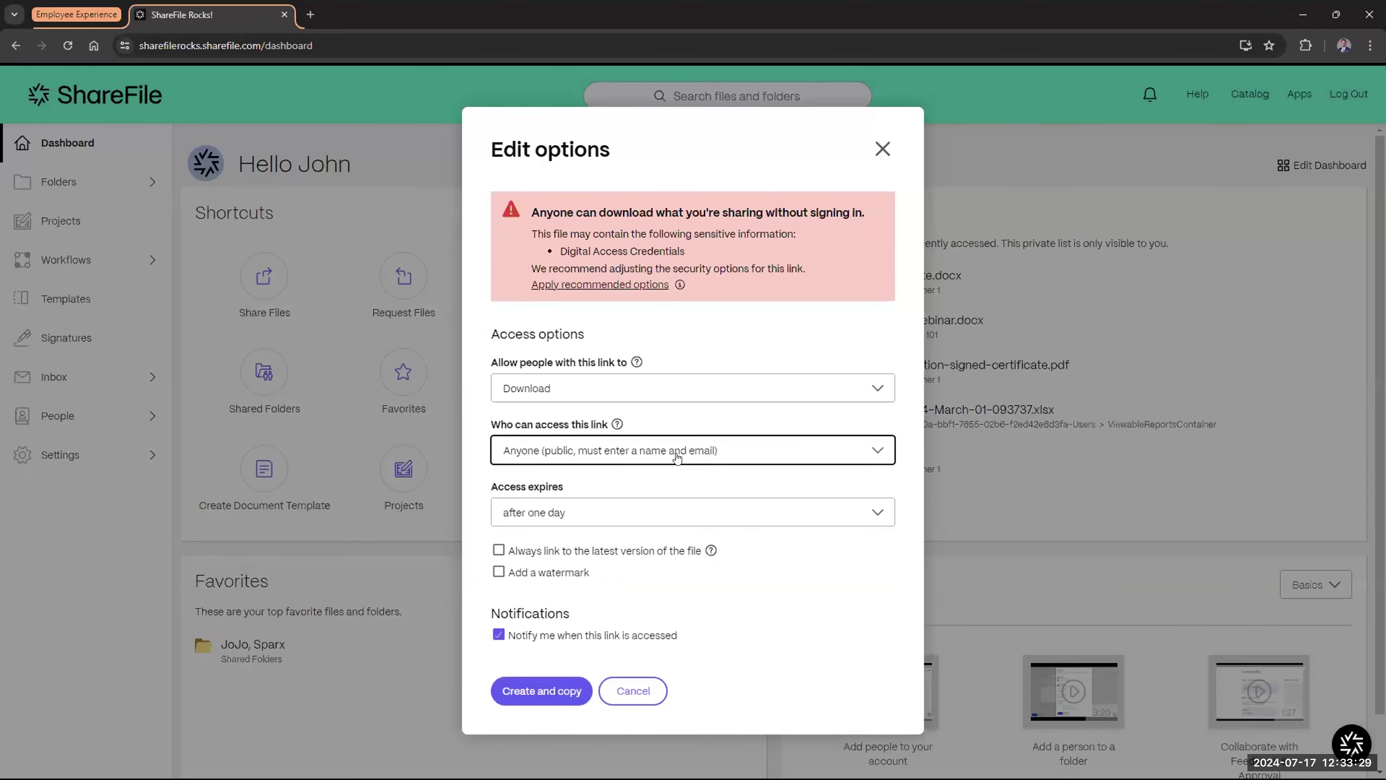
{"action": "left_click", "coordinate": [582, 459]}
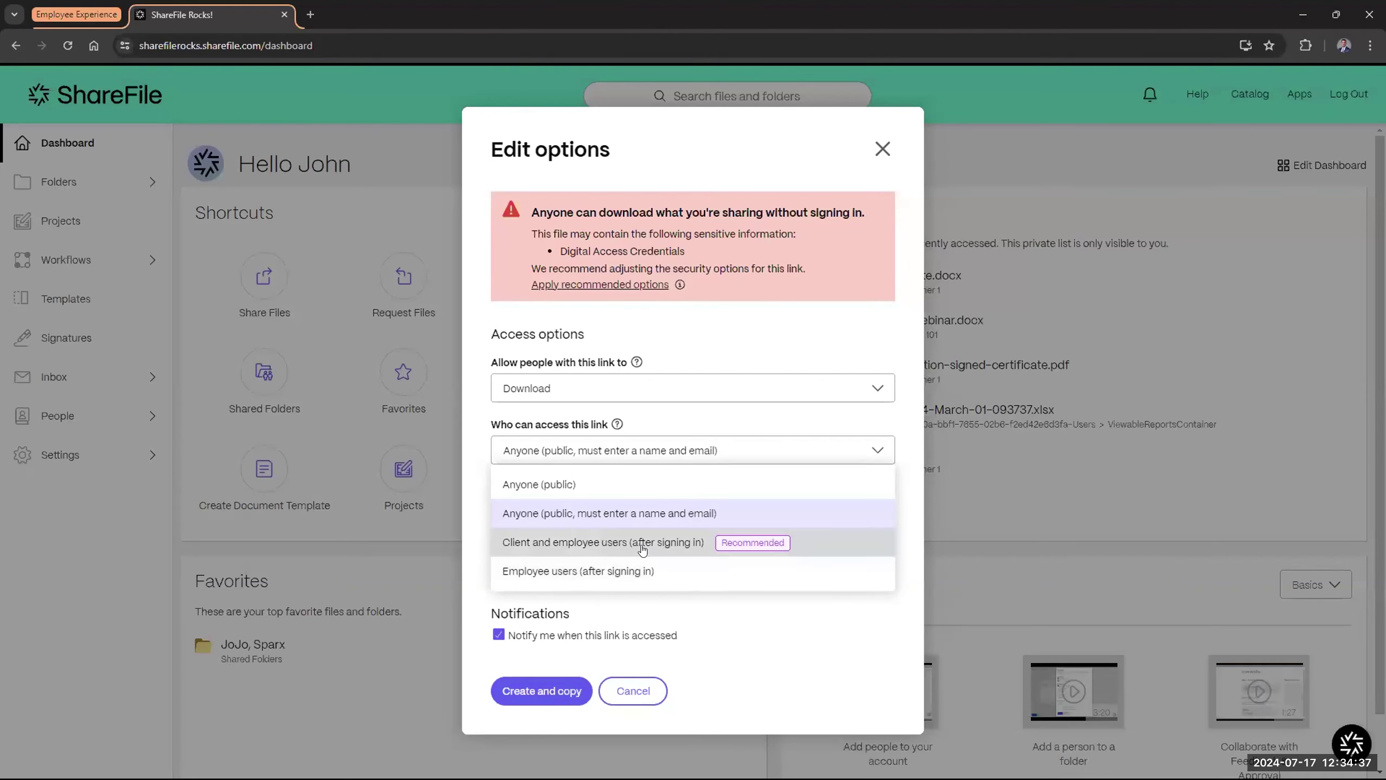
{"action": "left_click", "coordinate": [661, 542]}
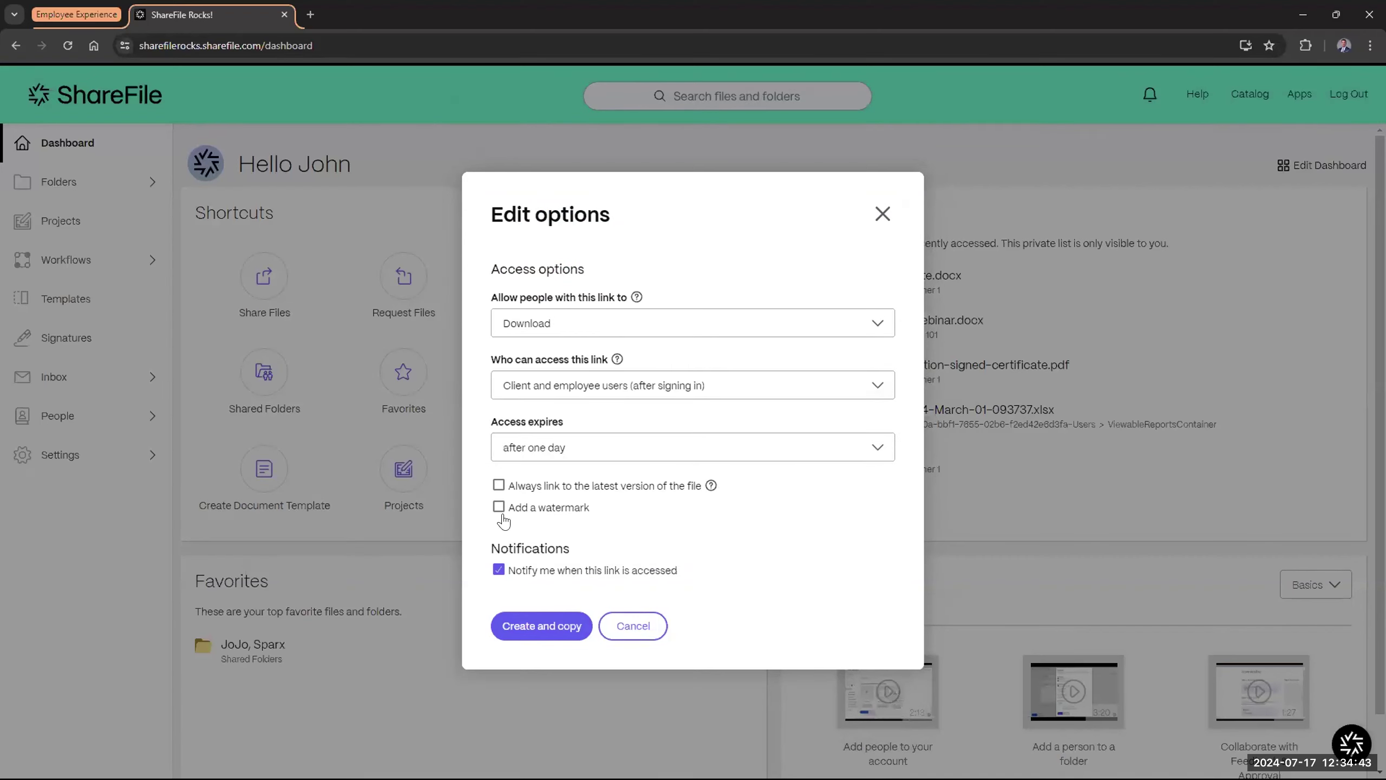
{"action": "left_click", "coordinate": [499, 485]}
{"action": "left_click", "coordinate": [527, 635]}
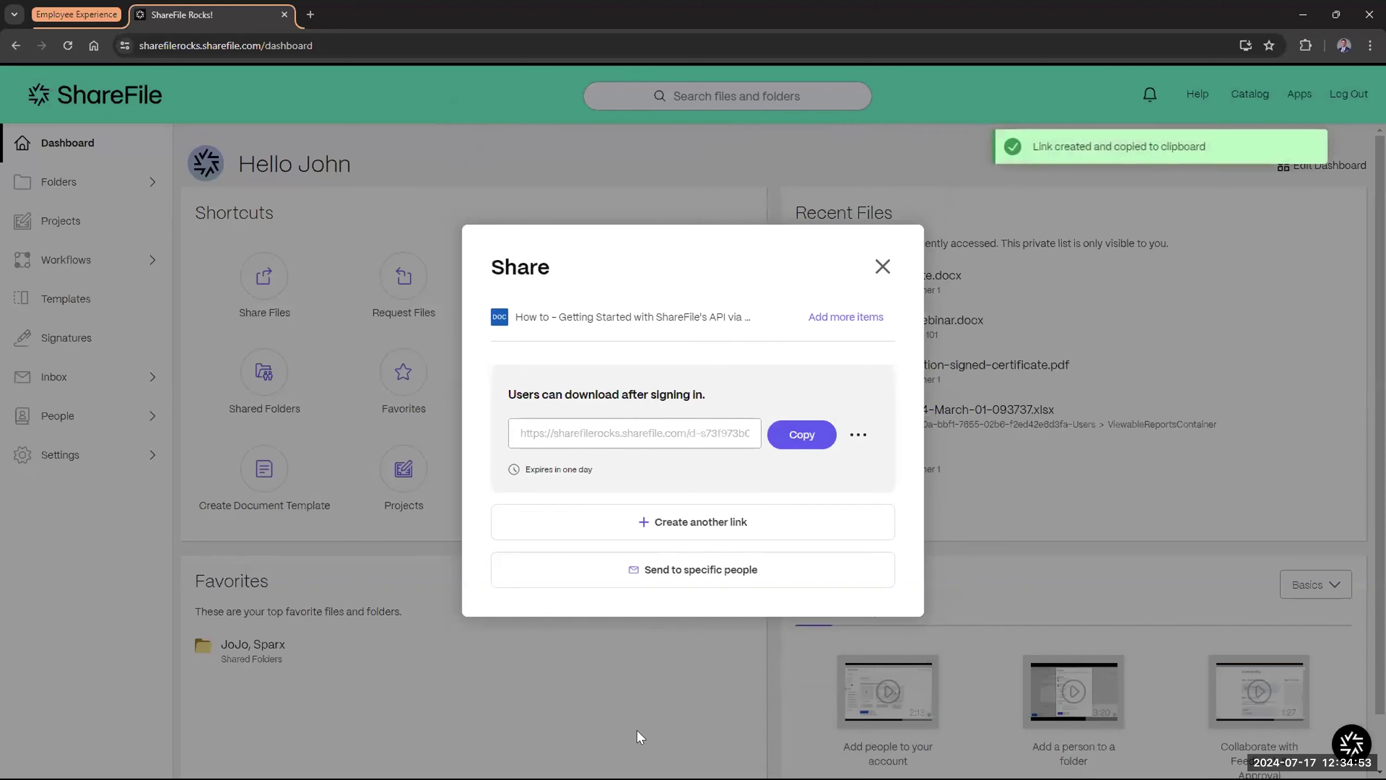
- Copy the API document's sign-in link again and close the sharing dialogs
{"action": "left_click", "coordinate": [846, 317]}
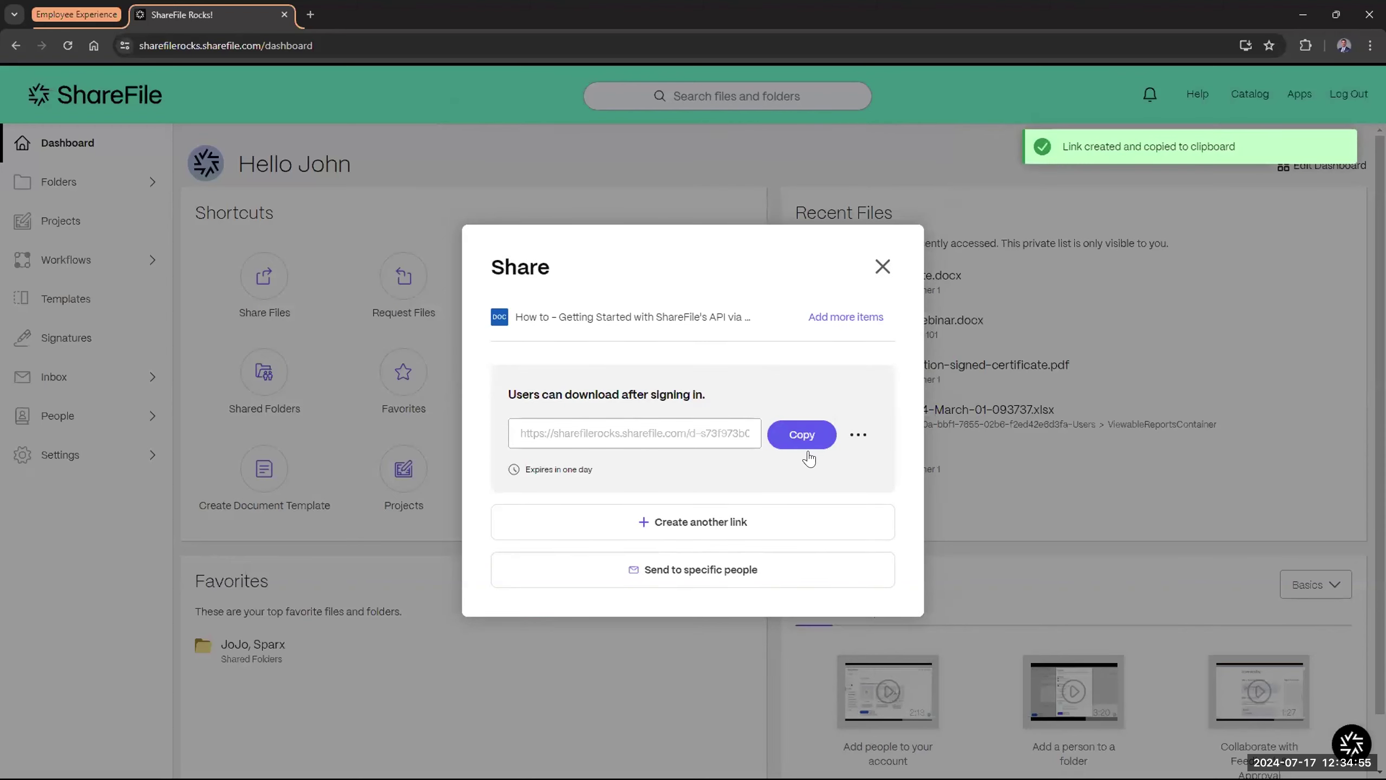
{"action": "left_click", "coordinate": [611, 437]}
{"action": "left_click_drag", "start_coordinate": [508, 430], "coordinate": [780, 437]}
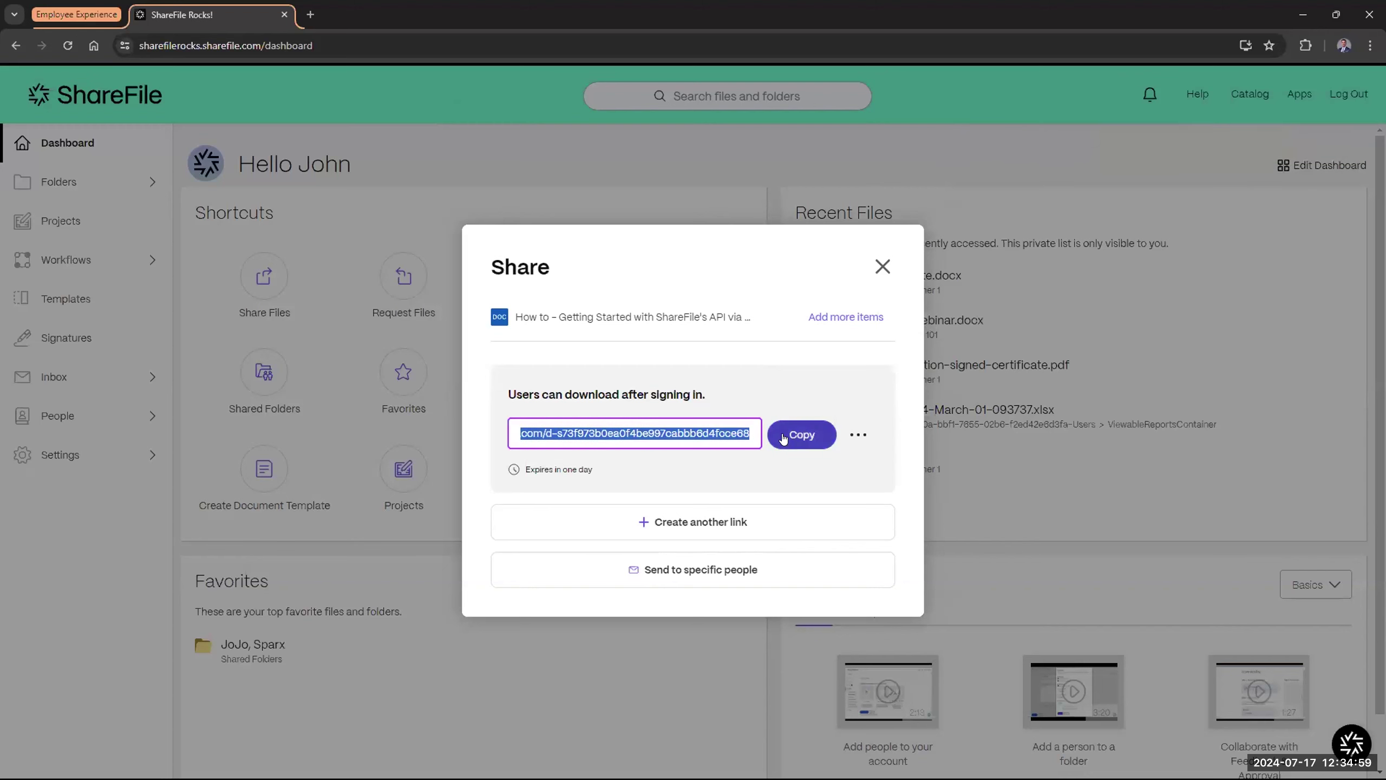
{"action": "left_click", "coordinate": [802, 435]}
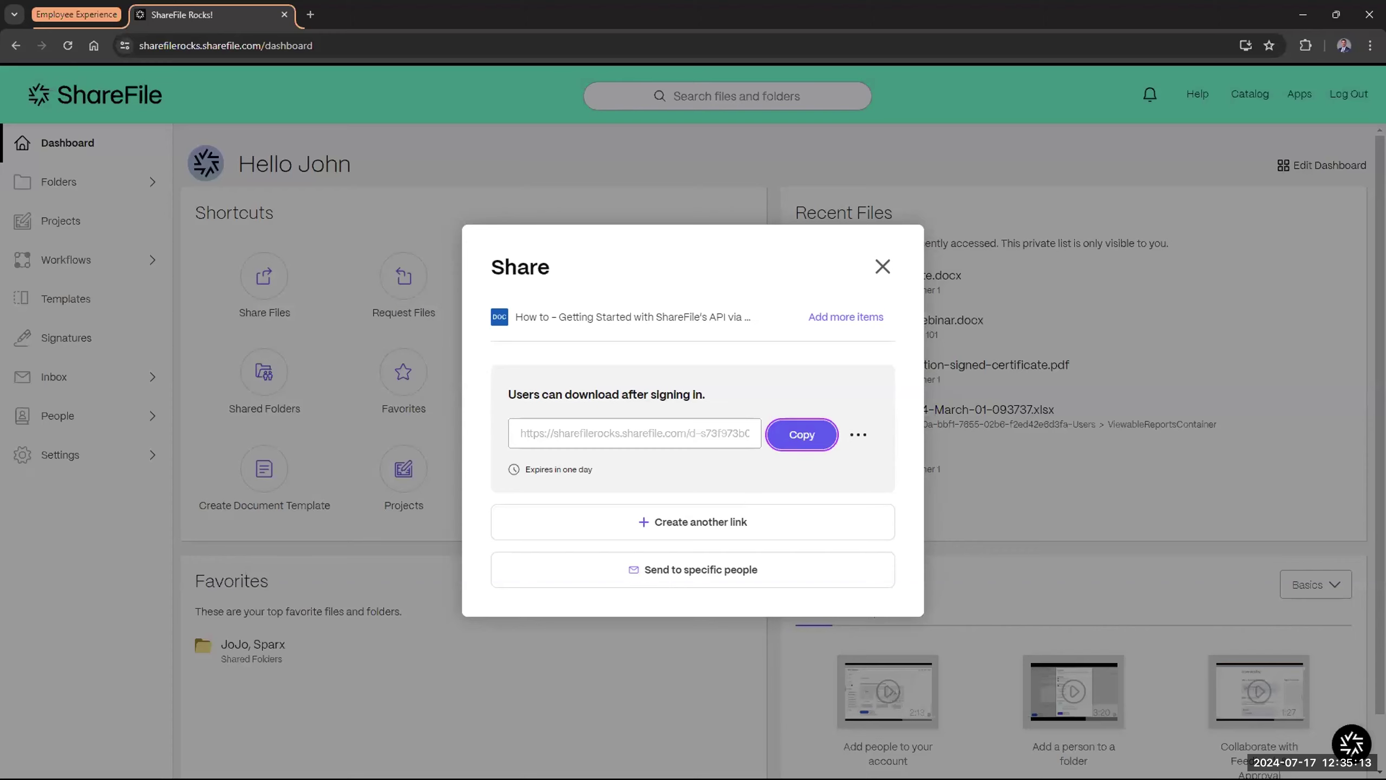
{"action": "left_click", "coordinate": [881, 266]}
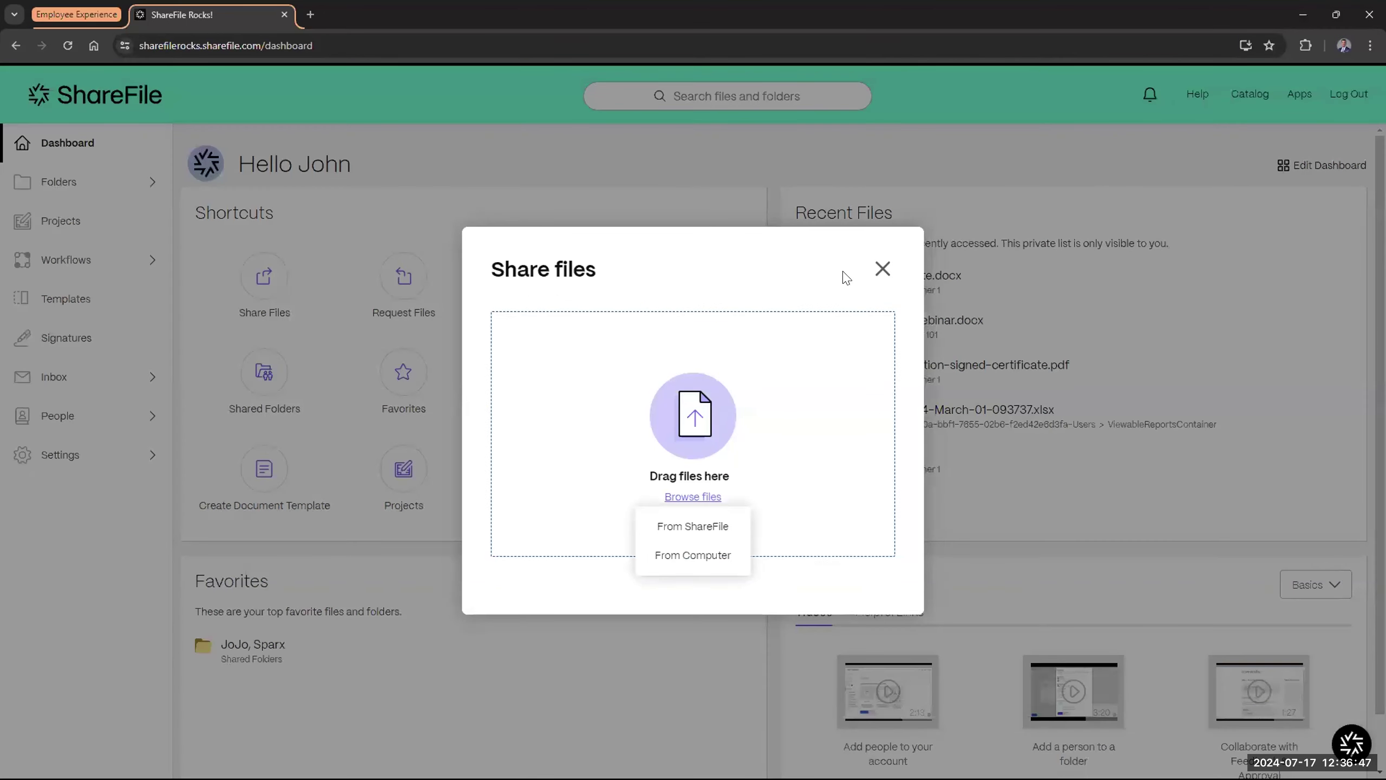
{"action": "key", "text": "Escape"}
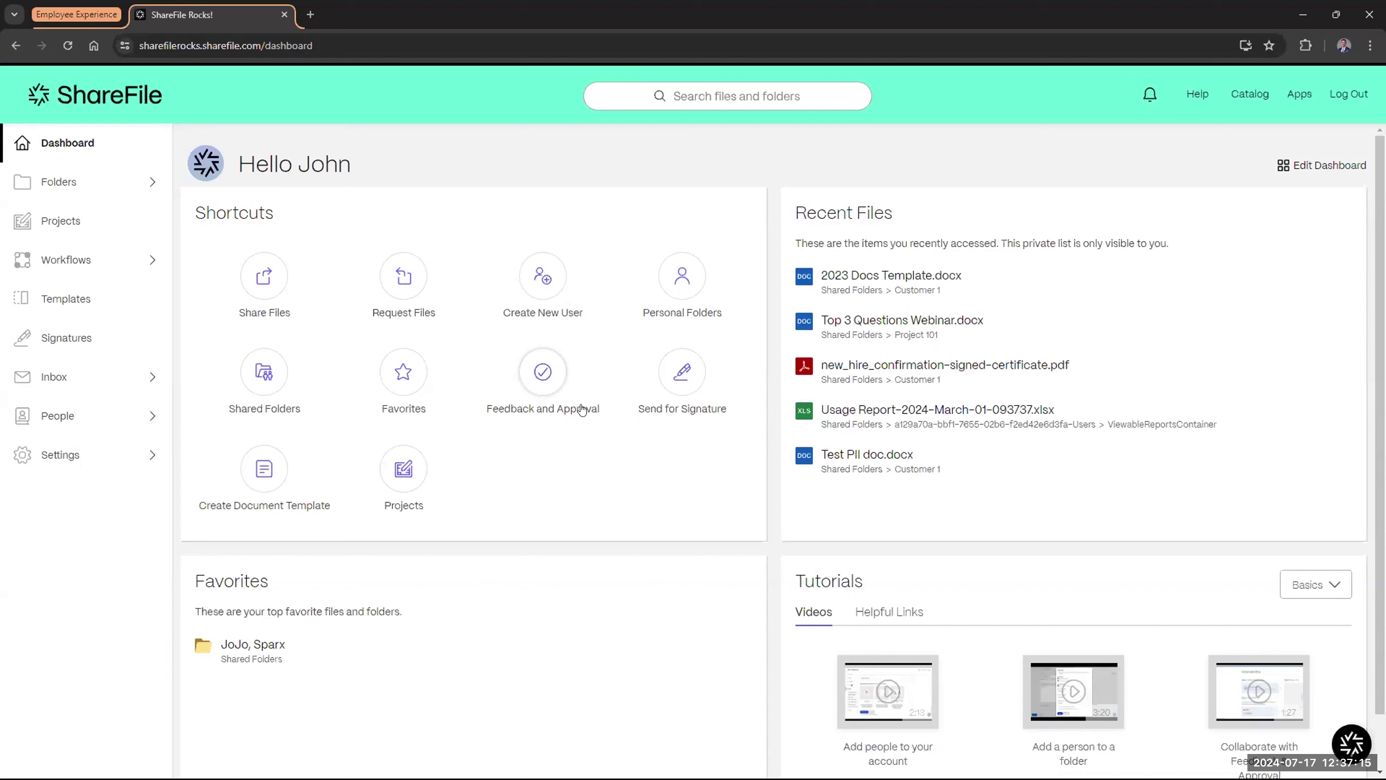
- Check the default upload location of a file request, close it, and expand the list of folder areas
{"action": "left_click", "coordinate": [401, 275]}
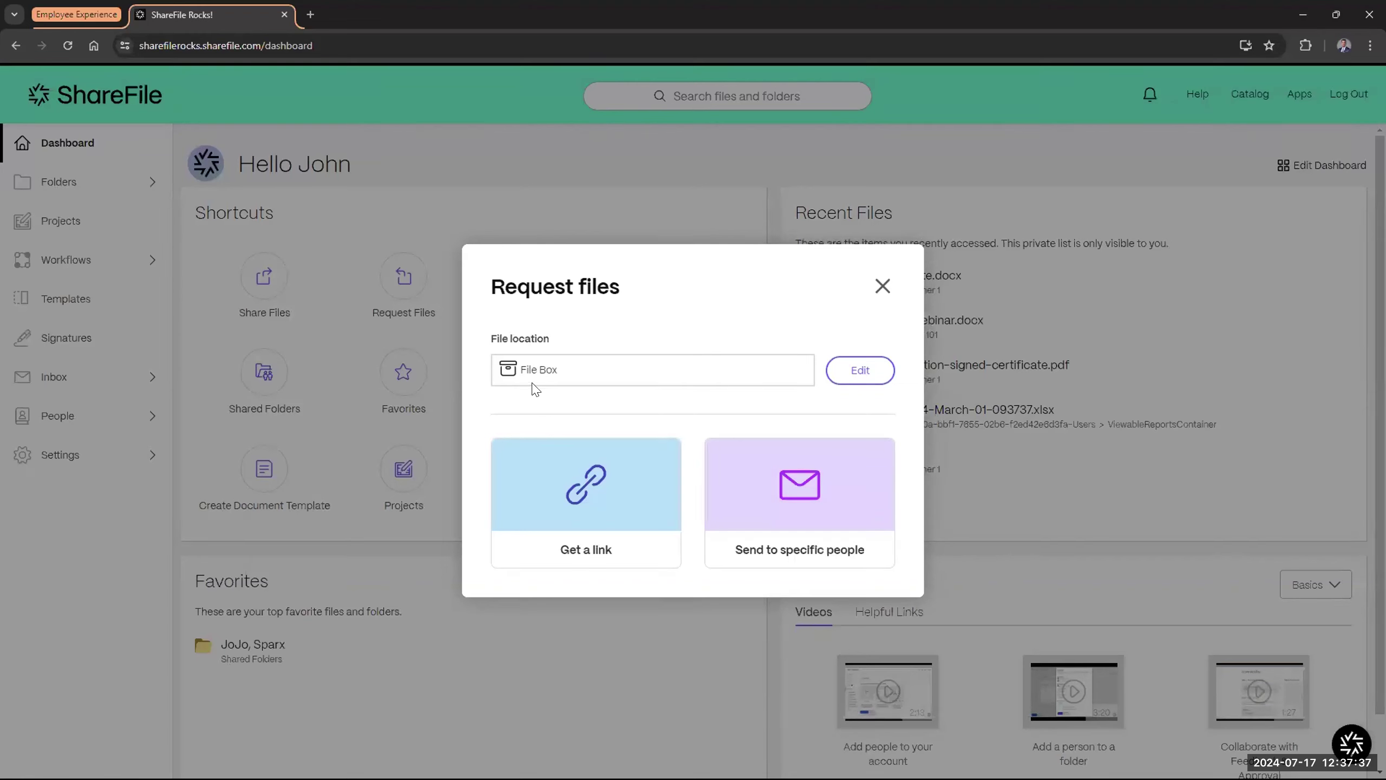
{"action": "left_click_drag", "start_coordinate": [560, 378], "coordinate": [517, 379]}
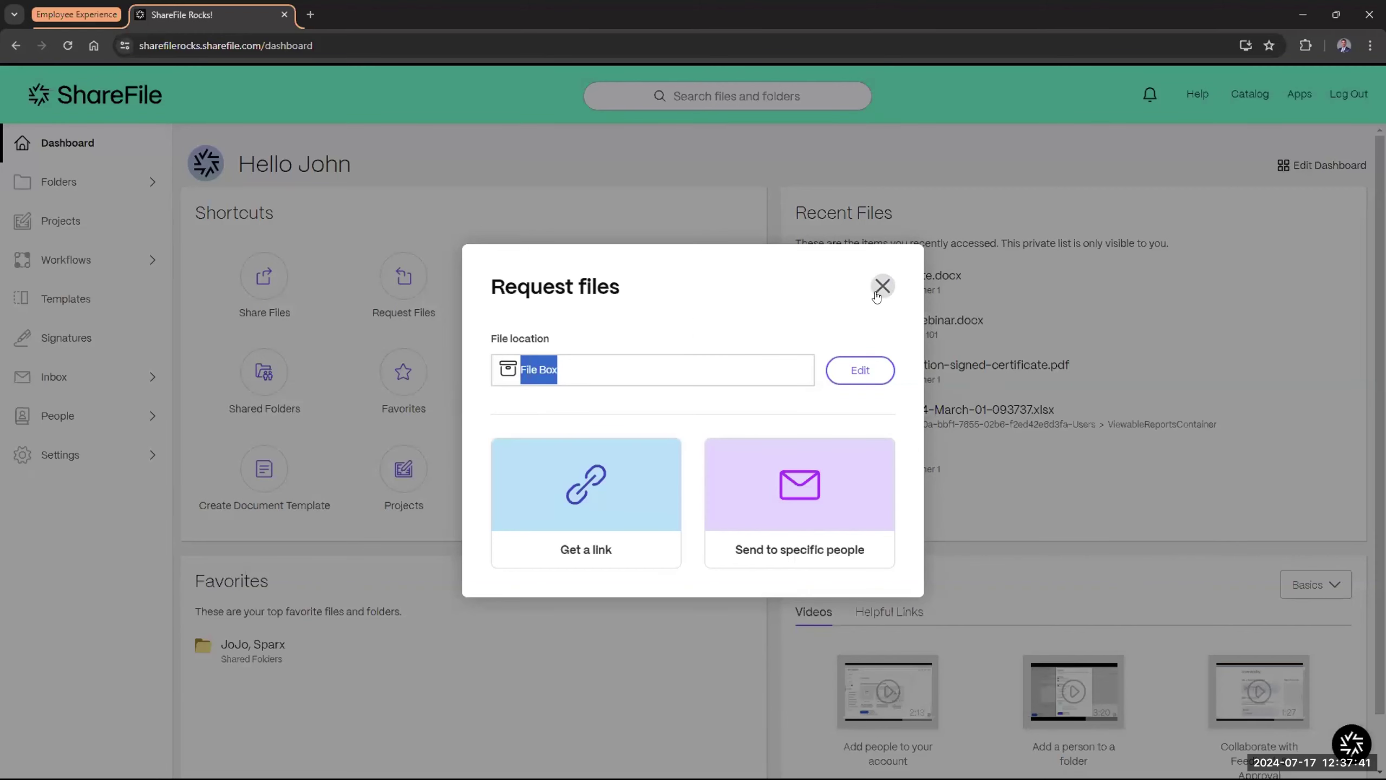
{"action": "key", "text": "Escape"}
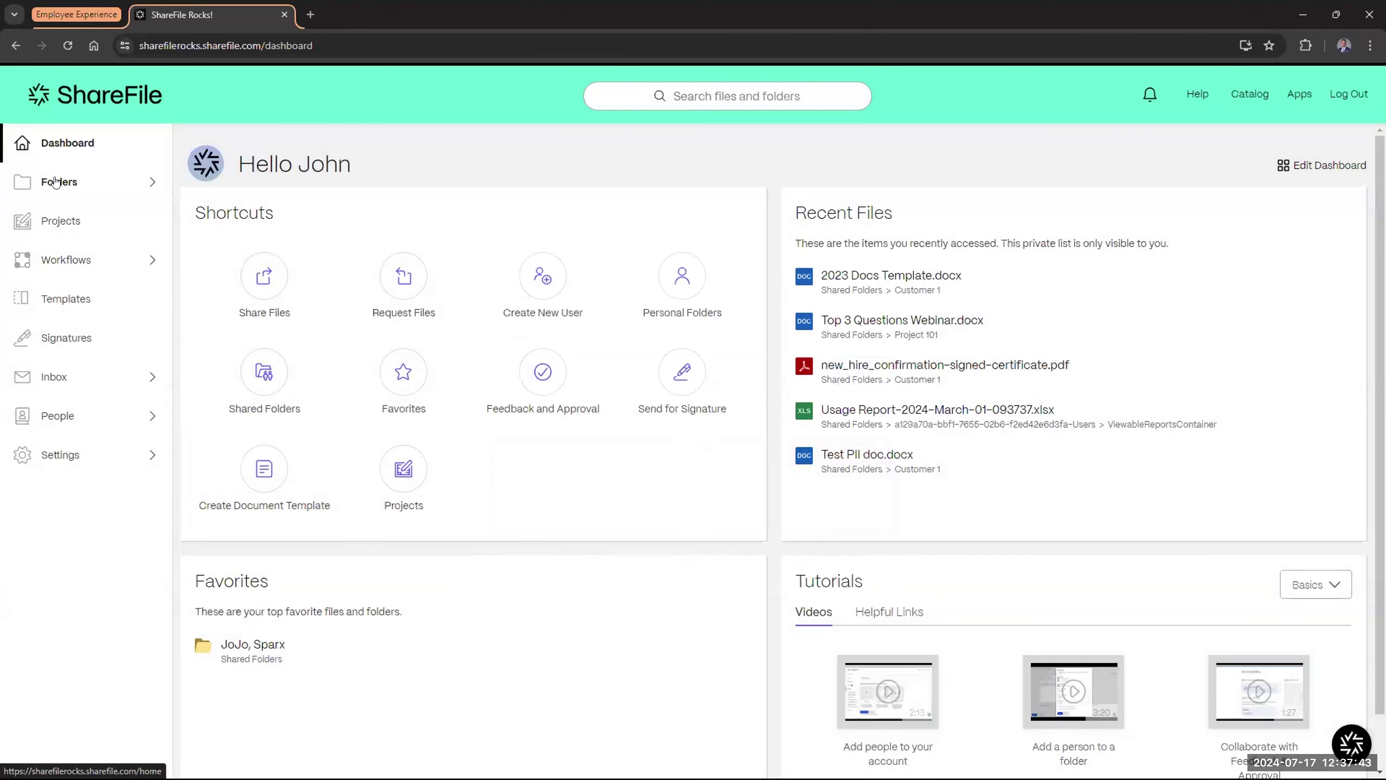
{"action": "left_click", "coordinate": [56, 182]}
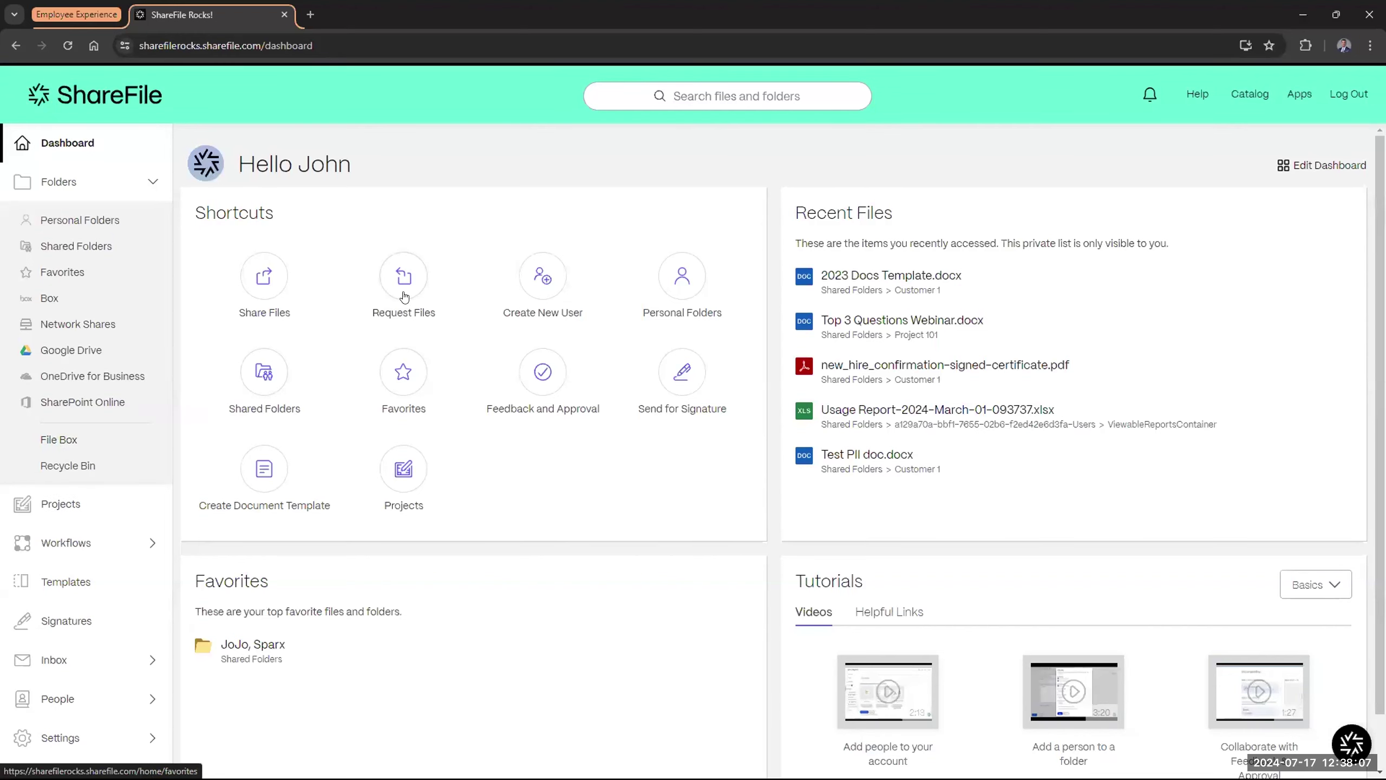
- Start a file request and set its upload location to the Customer 1 shared folder
{"action": "left_click", "coordinate": [398, 307]}
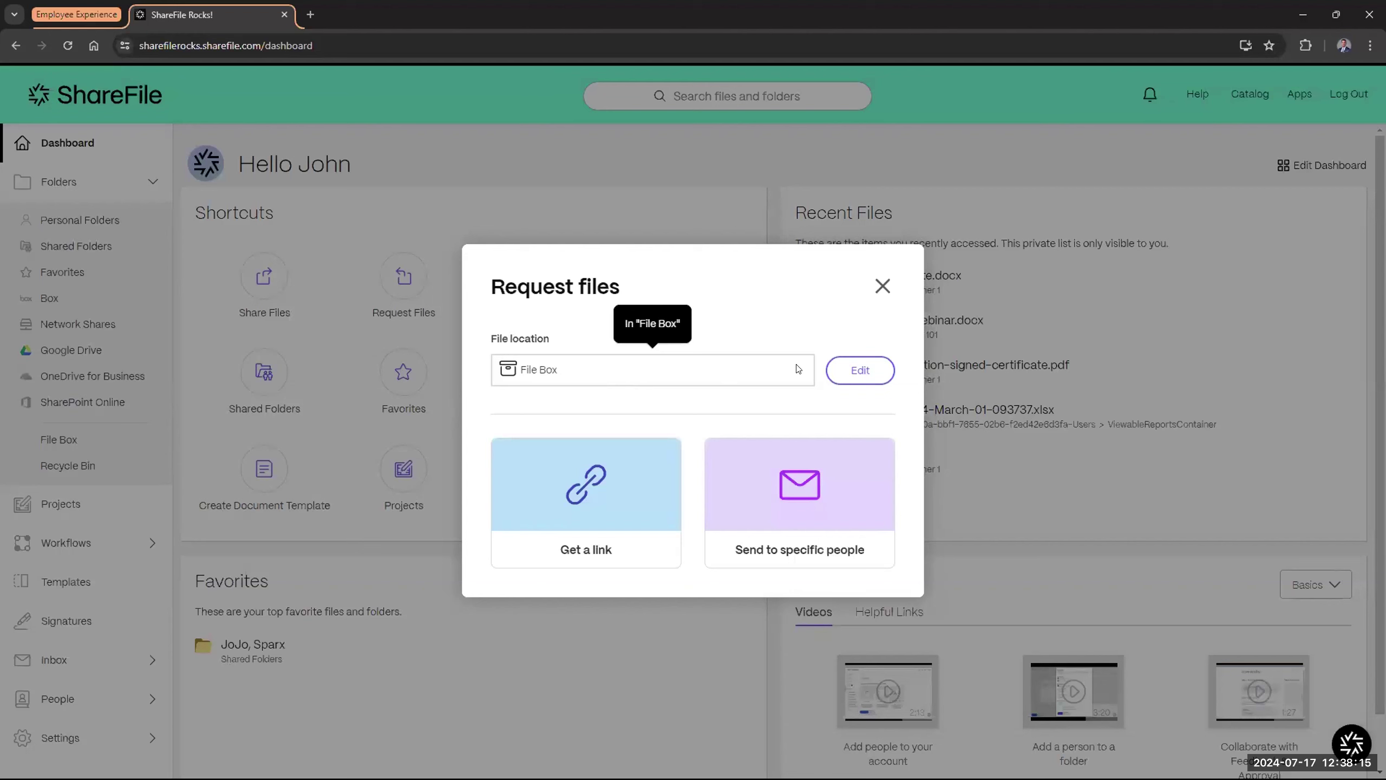
{"action": "left_click", "coordinate": [844, 377]}
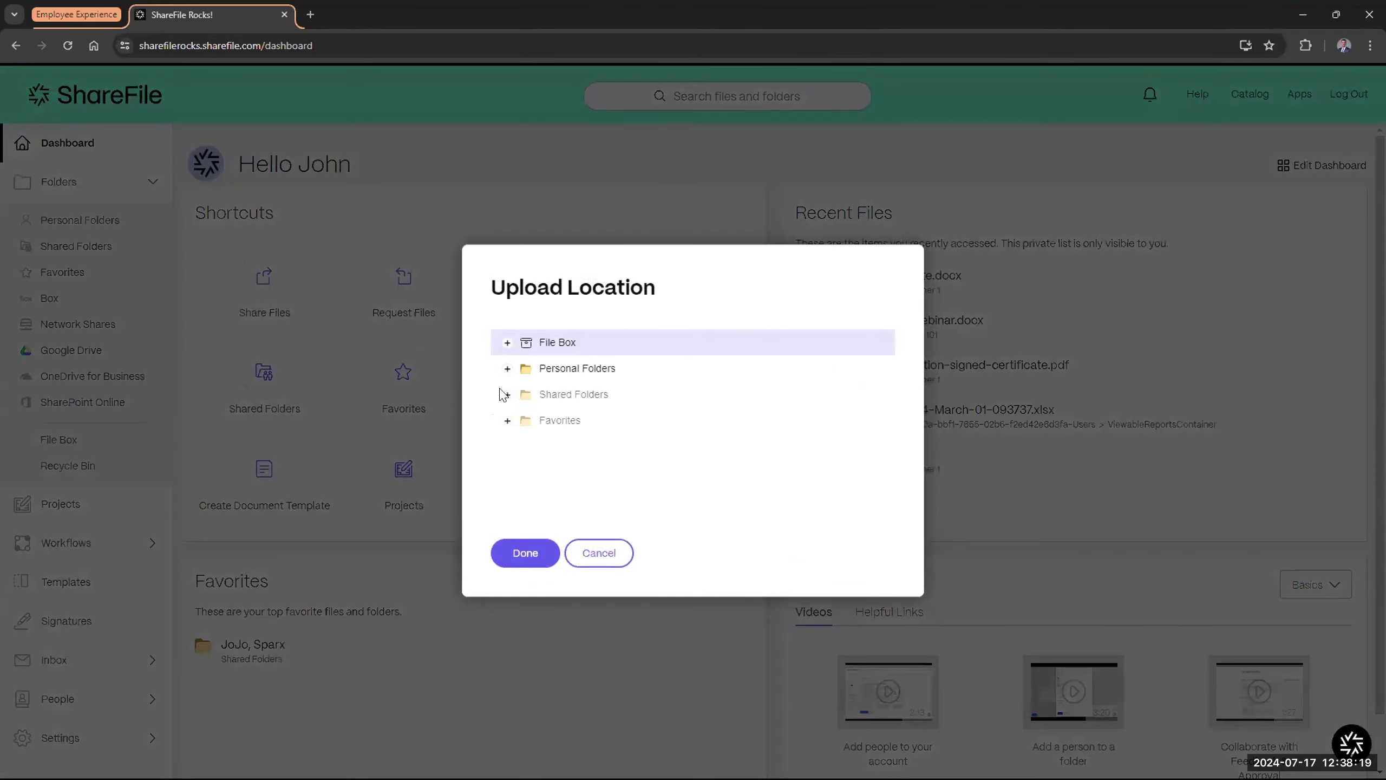
{"action": "left_click", "coordinate": [505, 394]}
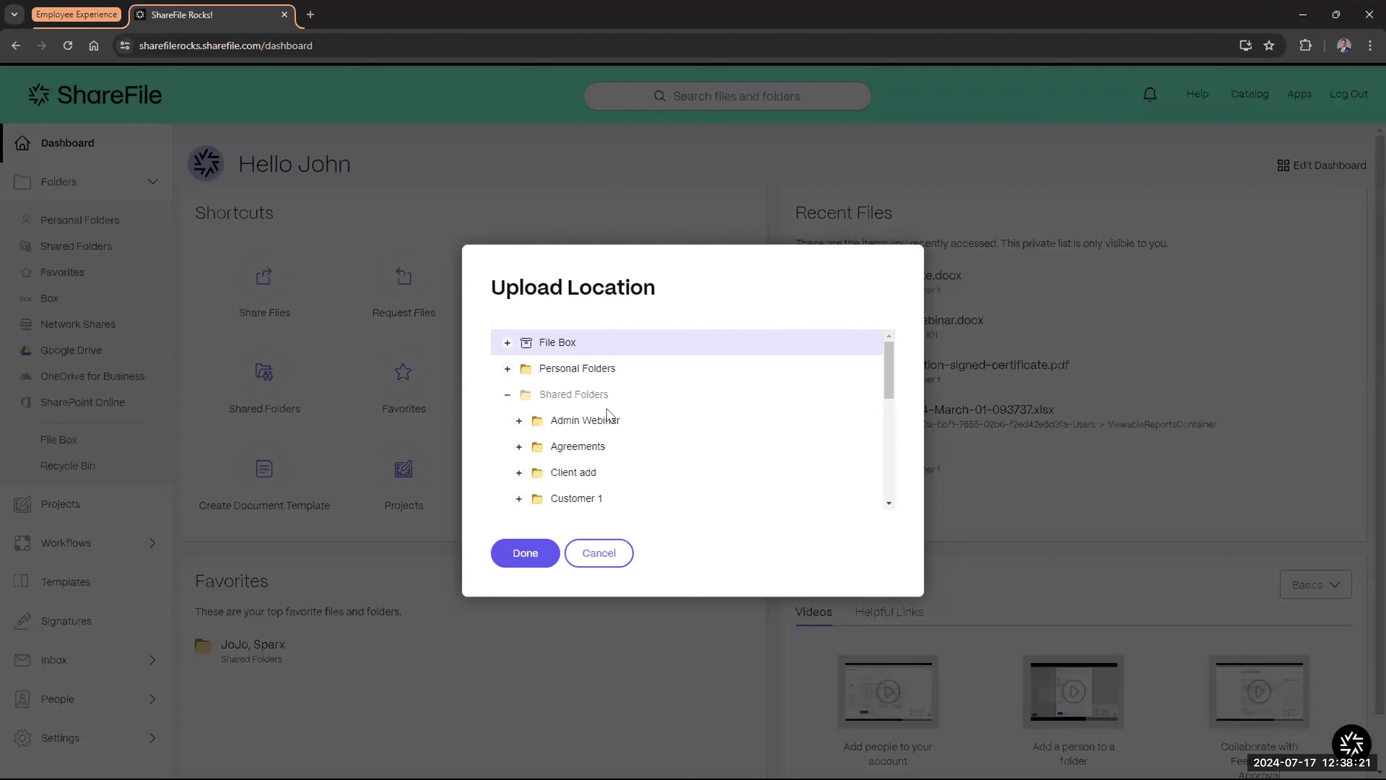
{"action": "scroll", "coordinate": [608, 415], "scroll_direction": "down", "scroll_amount": 1}
{"action": "left_click", "coordinate": [578, 426]}
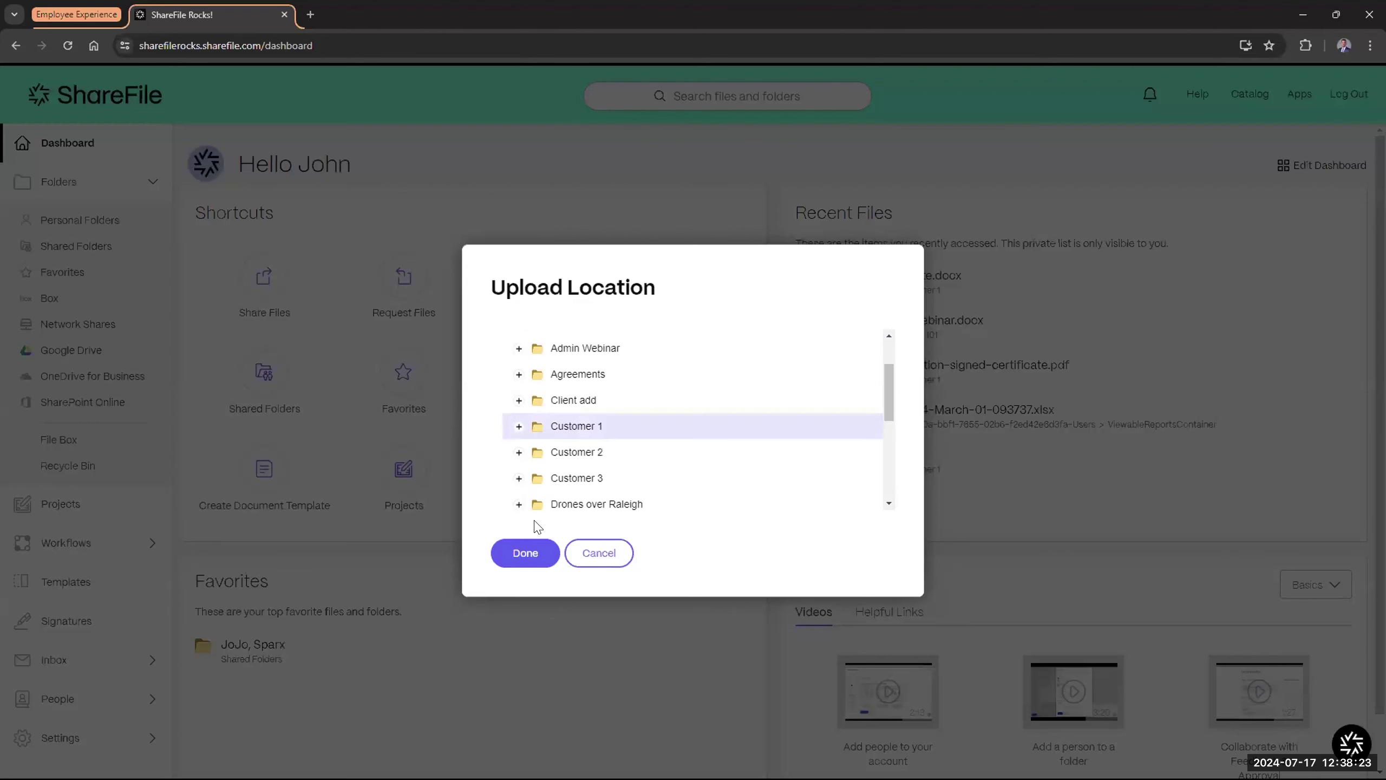
{"action": "left_click", "coordinate": [526, 553]}
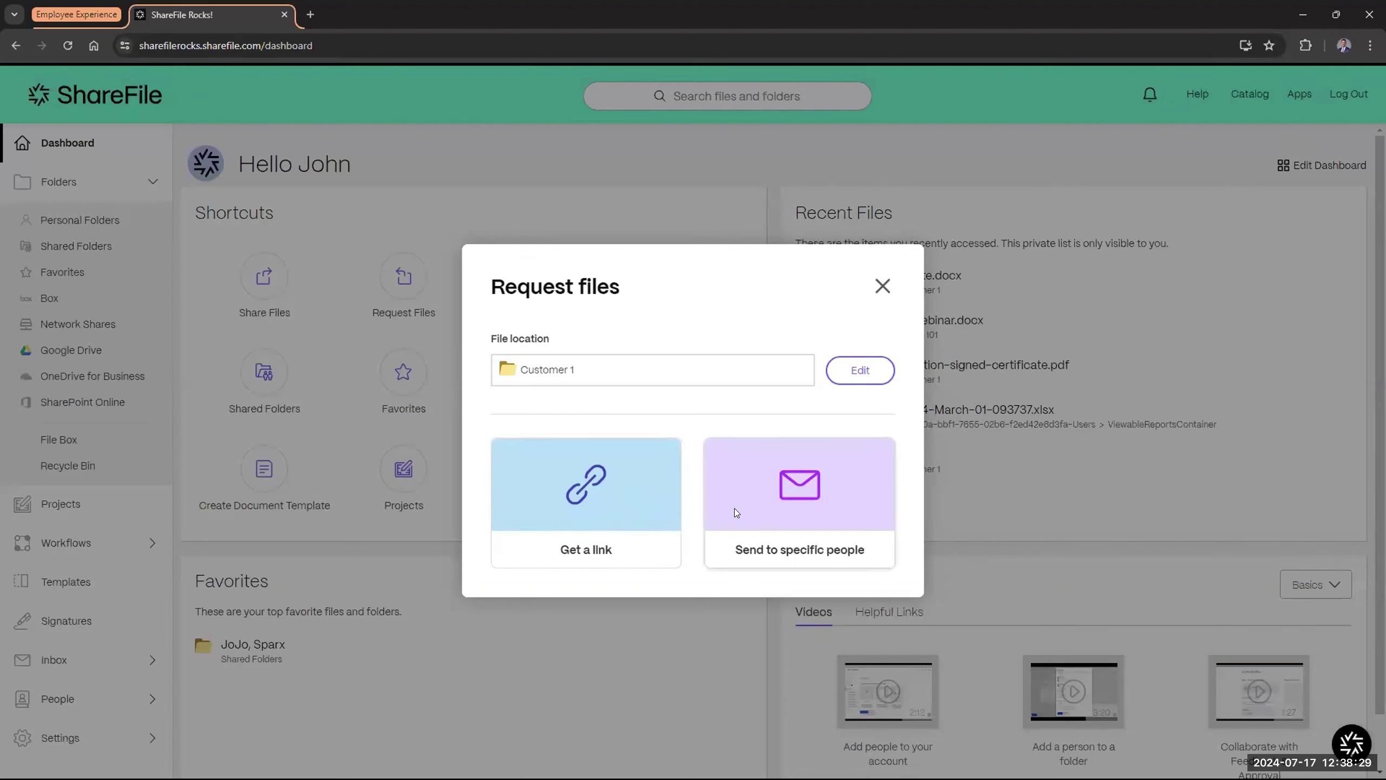
- Generate an upload link for the file request, review its access and notification options, and close the request
{"action": "left_click", "coordinate": [560, 498]}
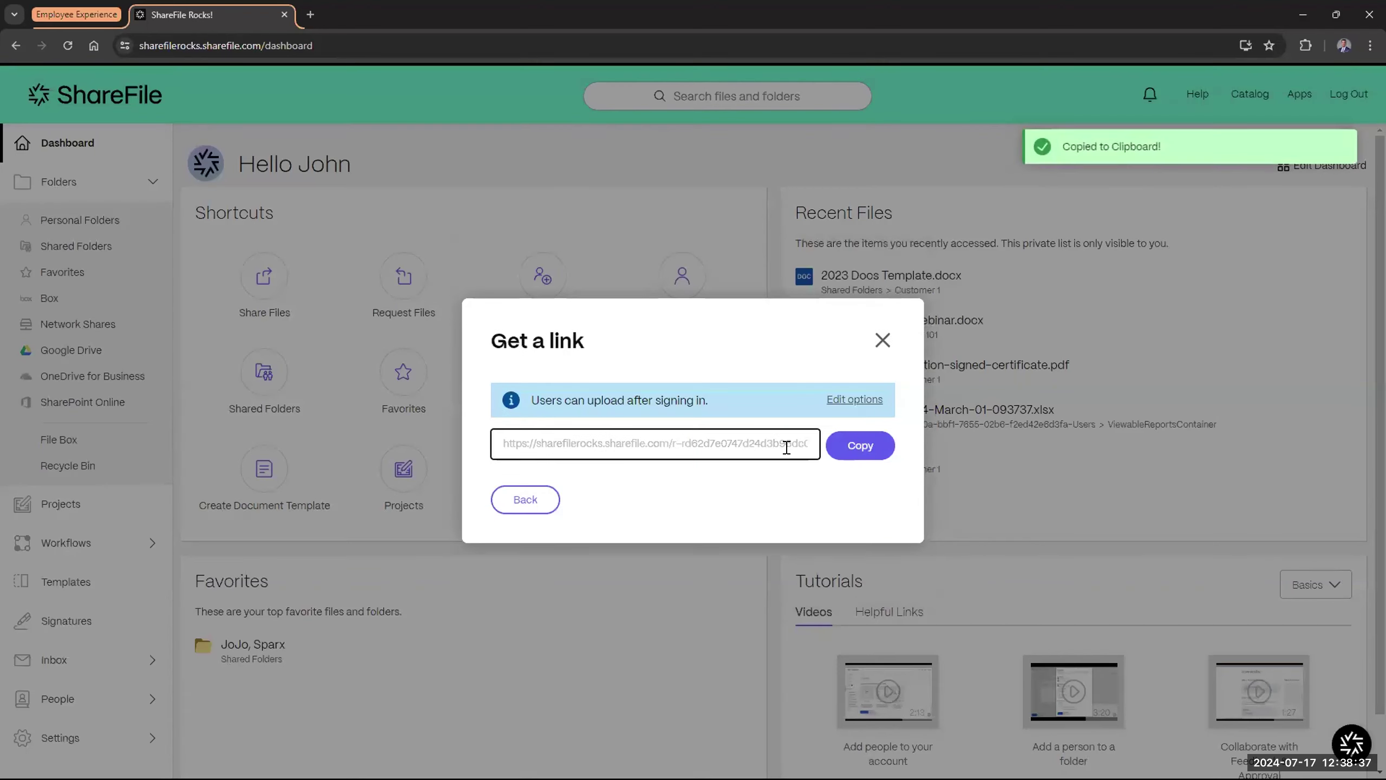
{"action": "left_click", "coordinate": [850, 400]}
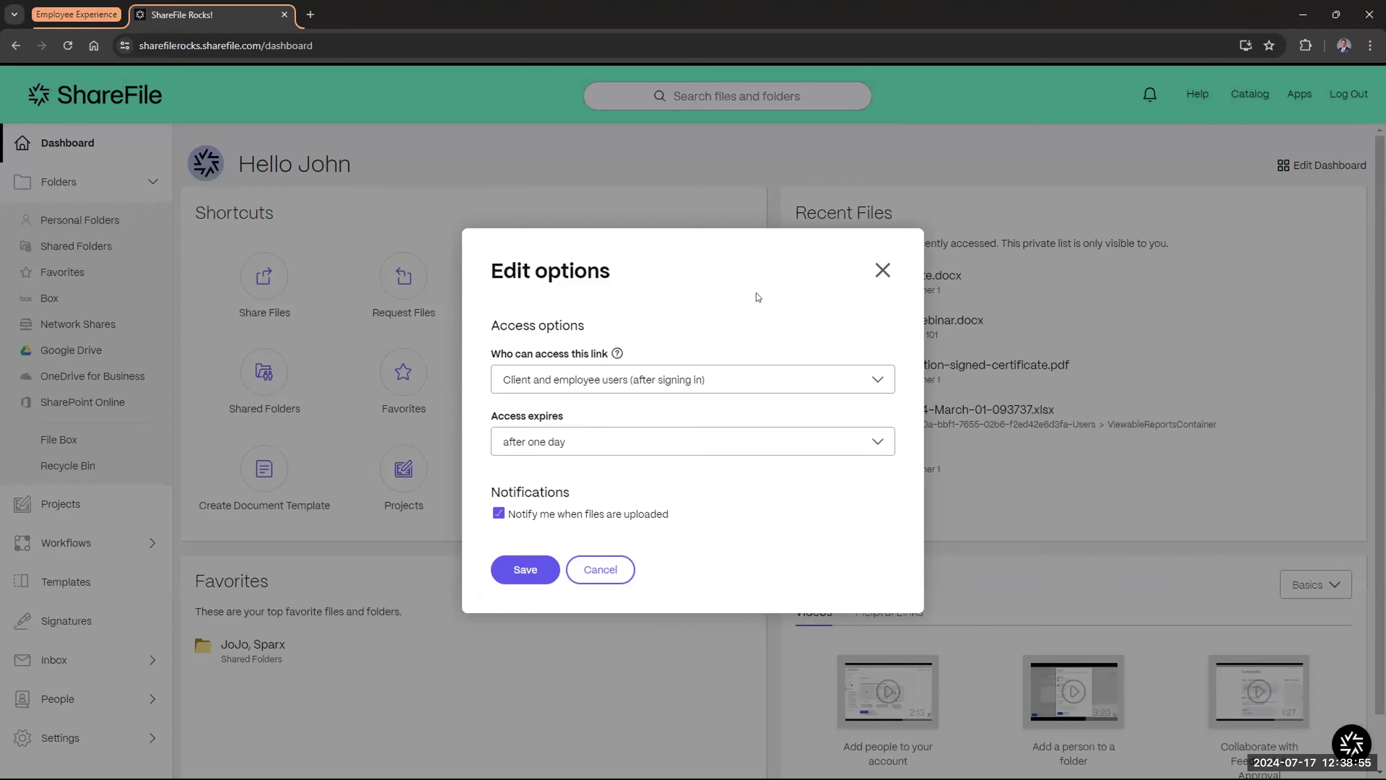
{"action": "left_click", "coordinate": [882, 270]}
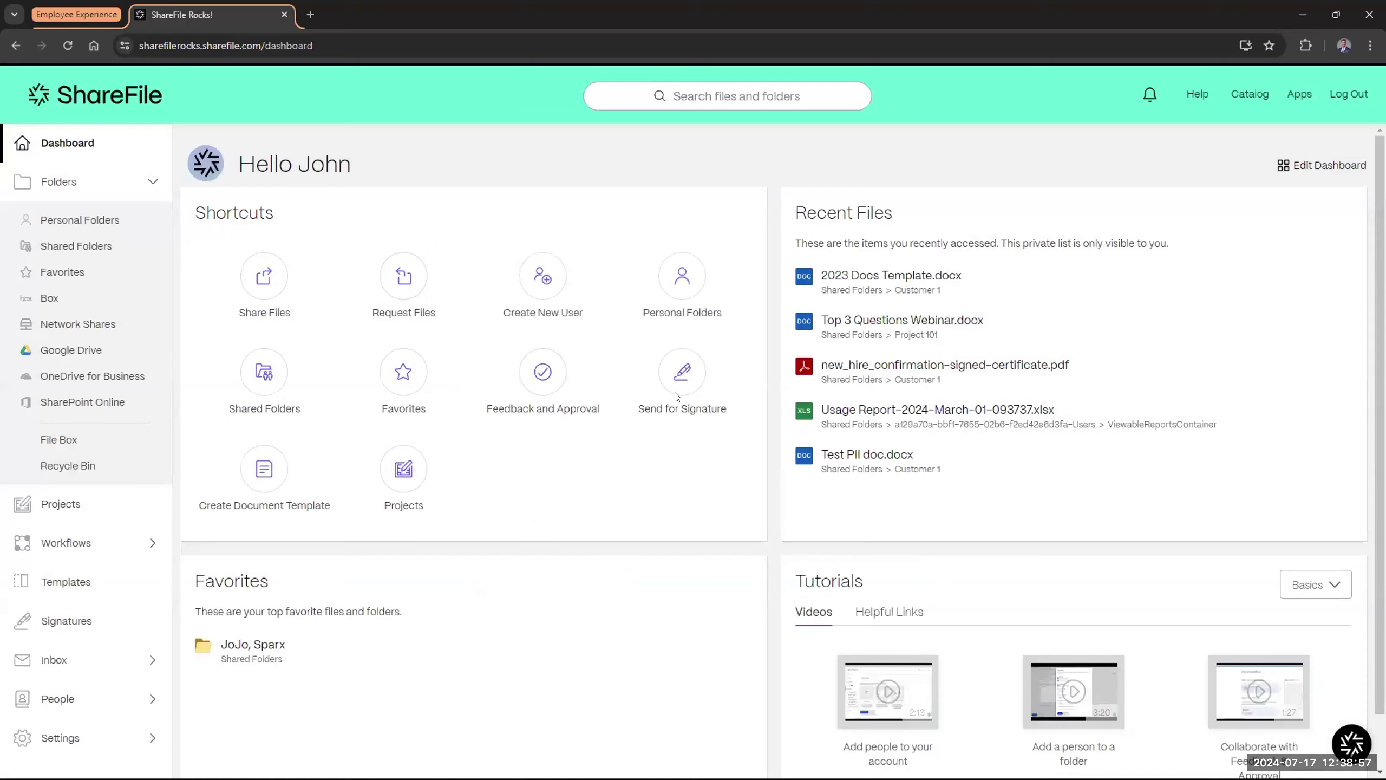
- Start a file request to specific people, review its recipient field, expiry and sign-in options, and close it without sending
{"action": "left_click", "coordinate": [403, 293]}
{"action": "left_click", "coordinate": [787, 517]}
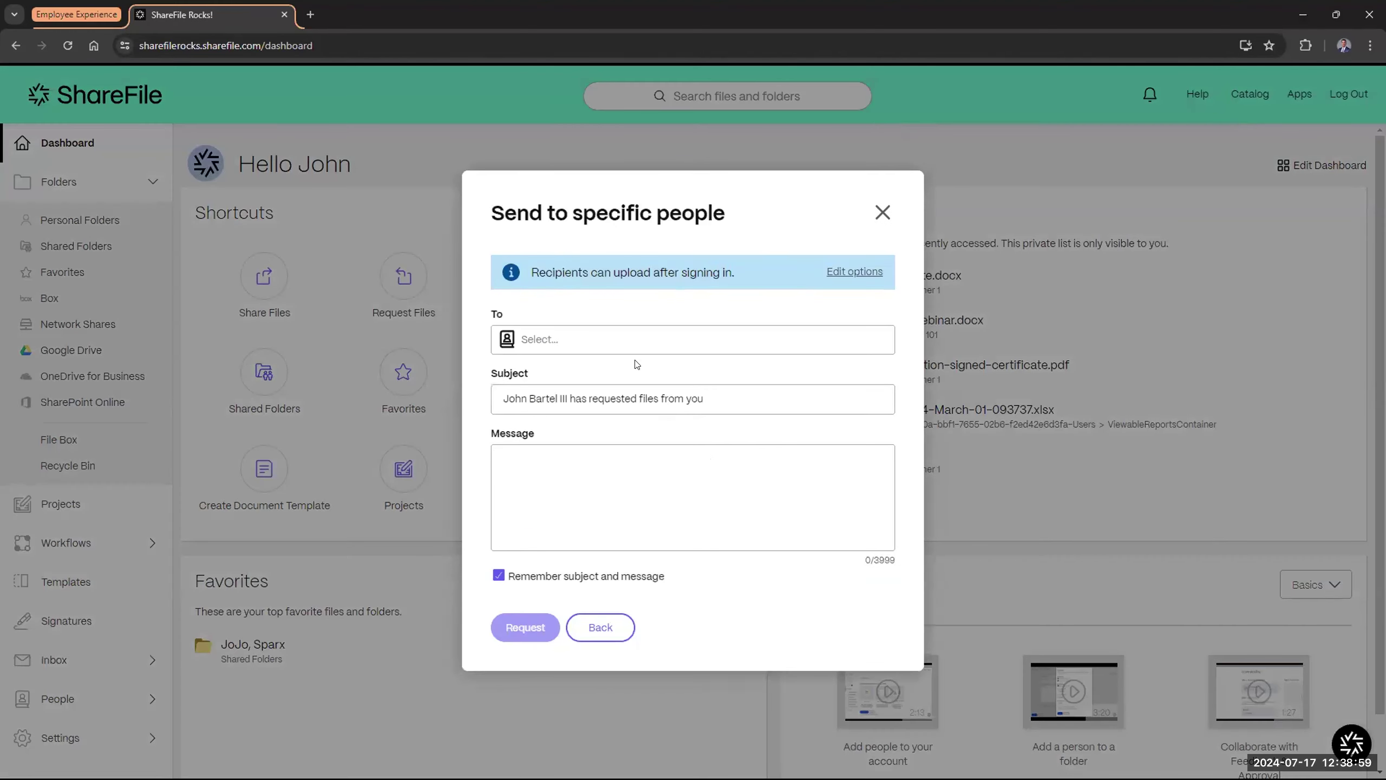
{"action": "left_click", "coordinate": [623, 329]}
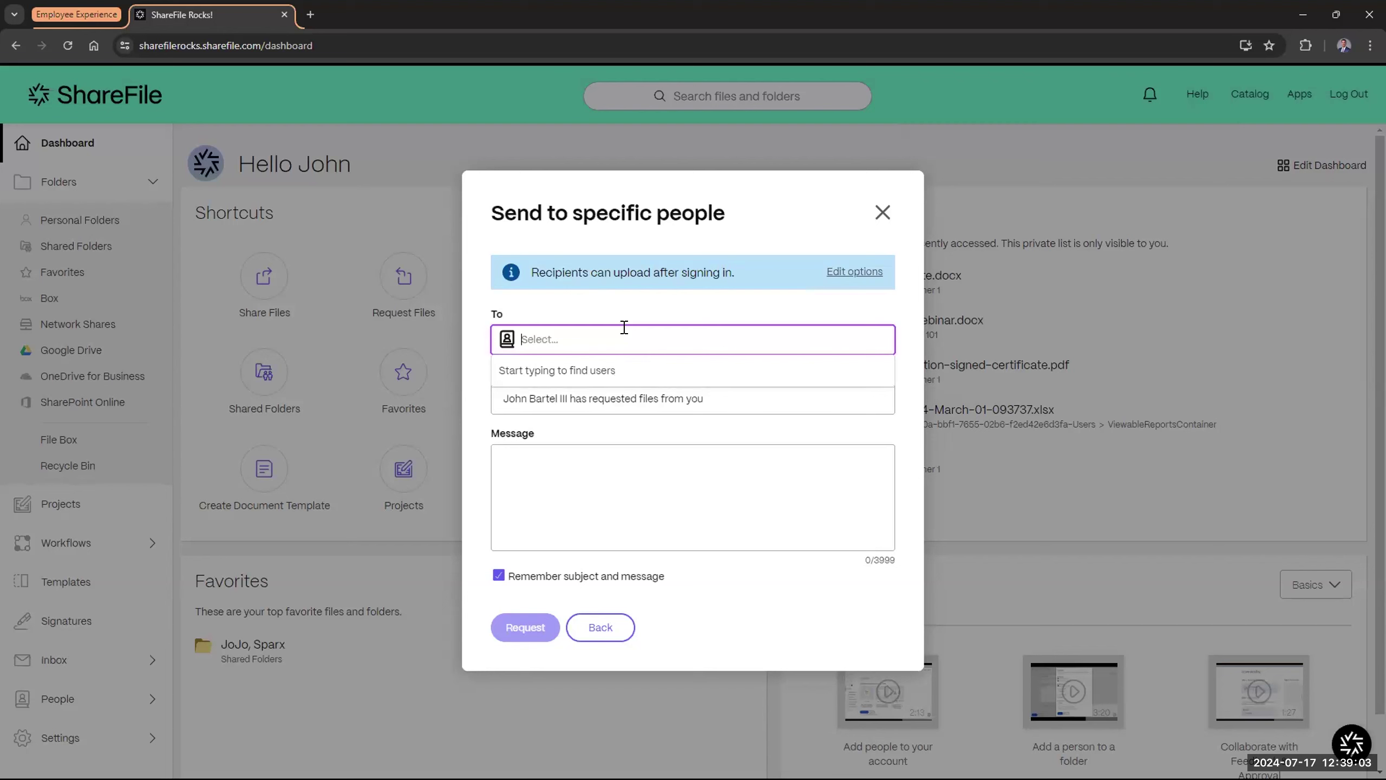
{"action": "left_click", "coordinate": [841, 275]}
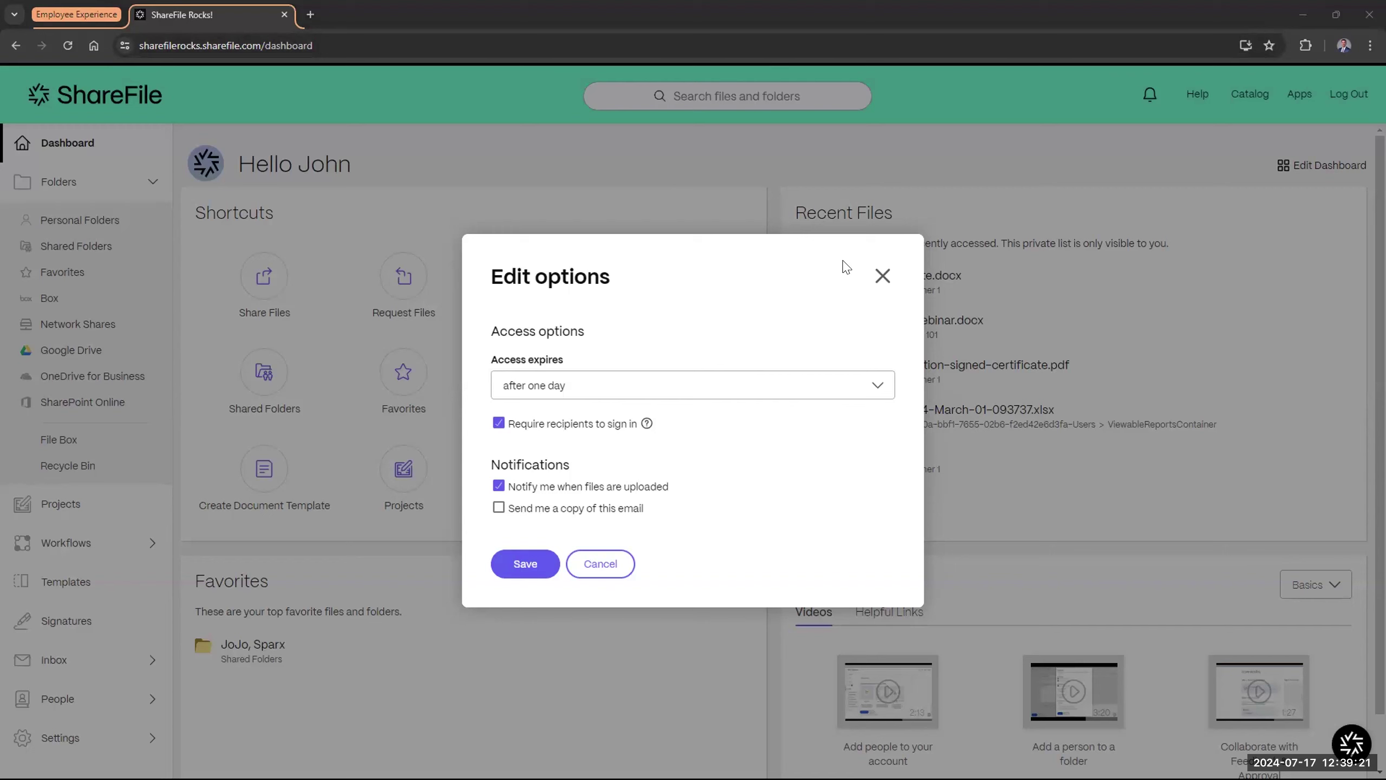
{"action": "left_click", "coordinate": [461, 332]}
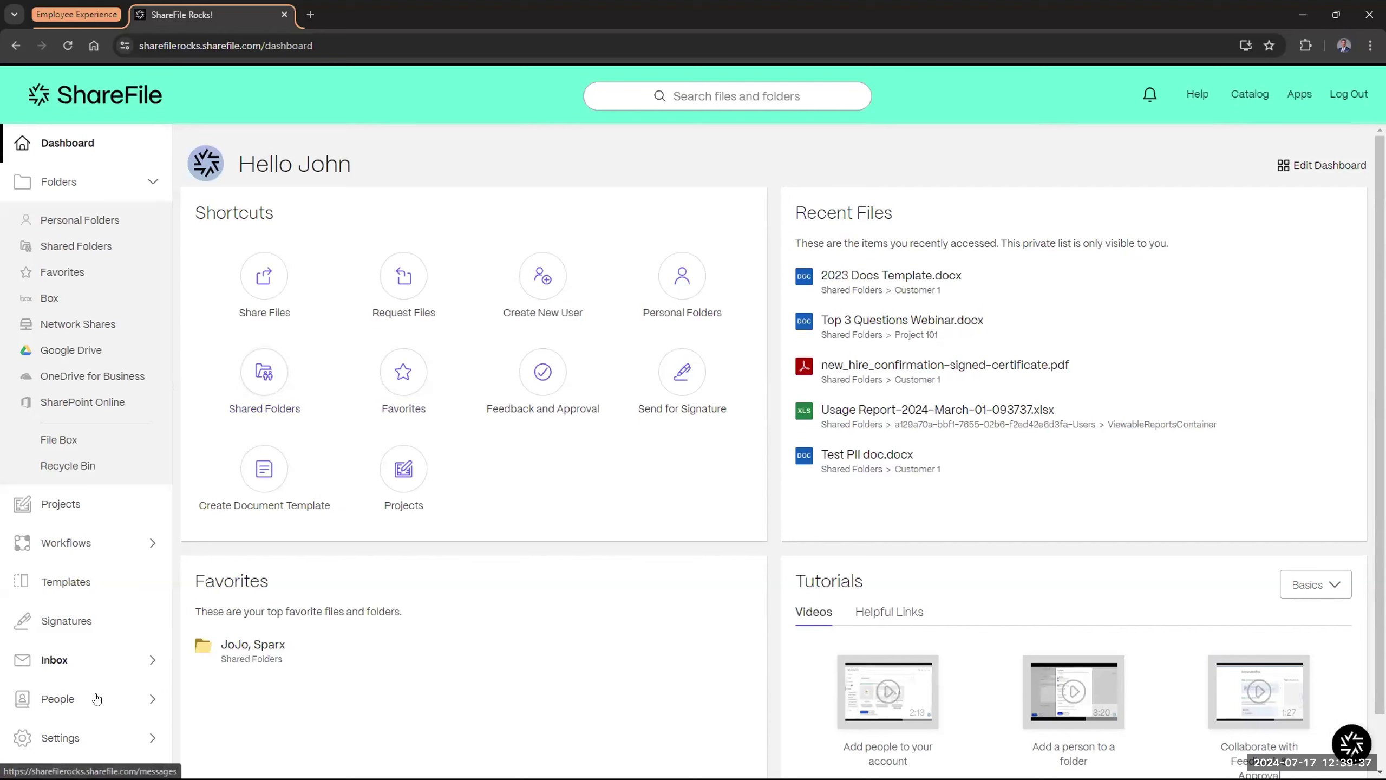
- View the sent messages in the inbox, and open the Customer 1 shared folder
{"action": "left_click", "coordinate": [81, 634]}
{"action": "left_click", "coordinate": [49, 440]}
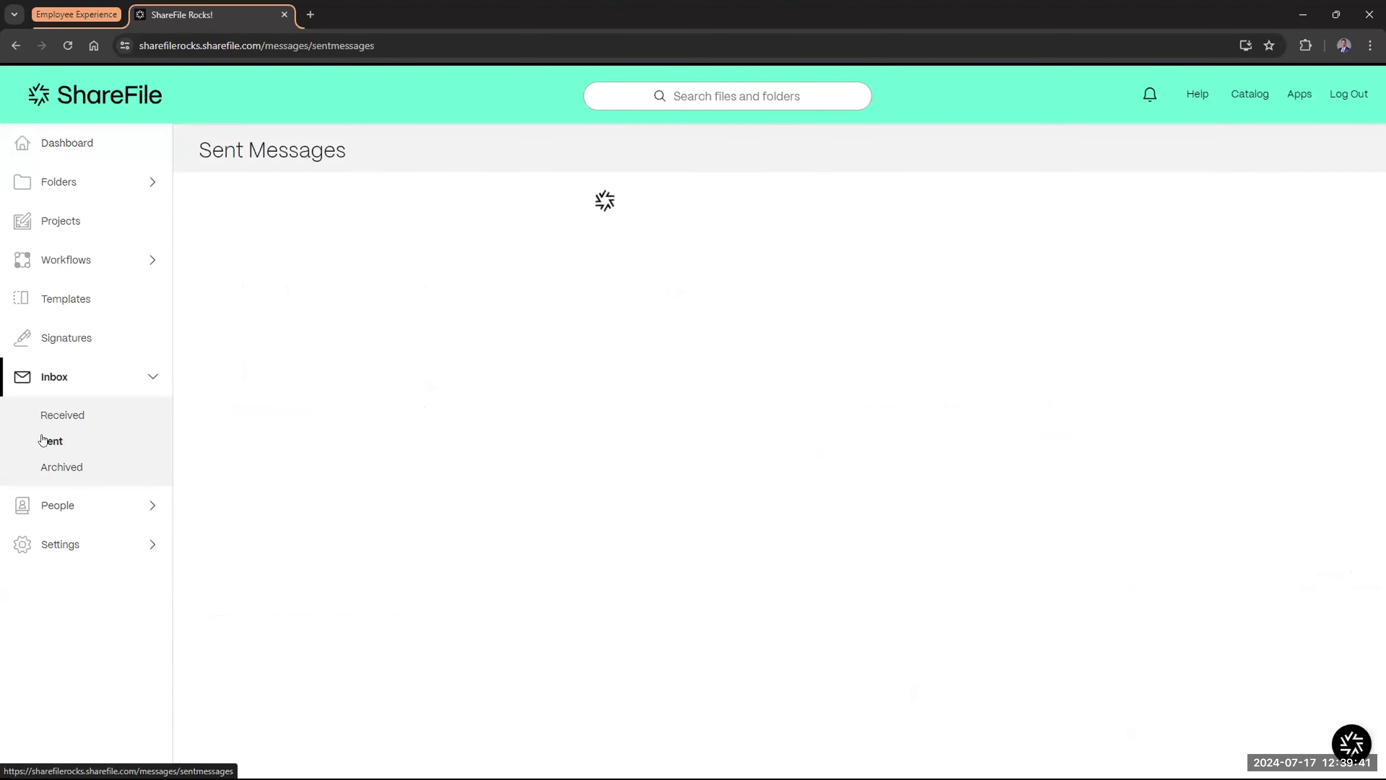
{"action": "left_click", "coordinate": [37, 176]}
{"action": "left_click", "coordinate": [77, 246]}
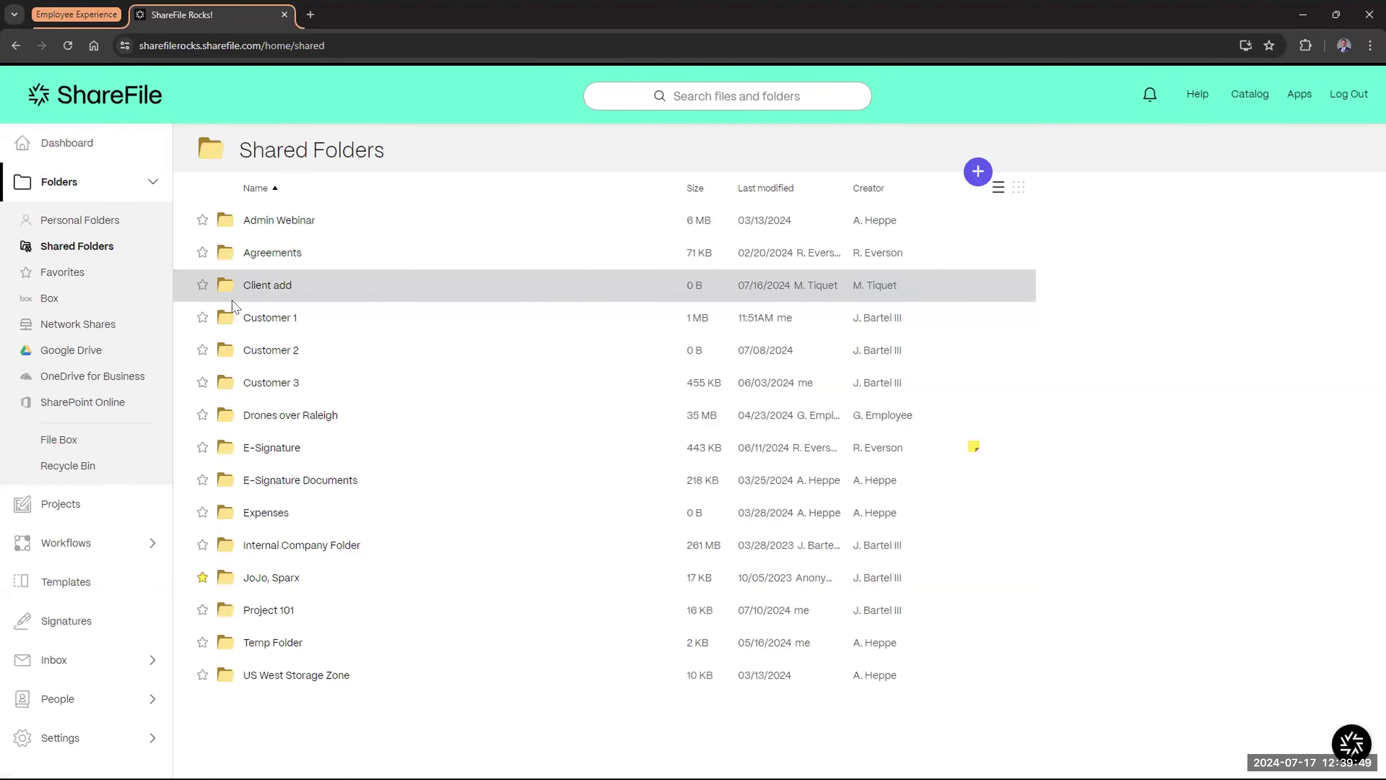
{"action": "left_click", "coordinate": [267, 317]}
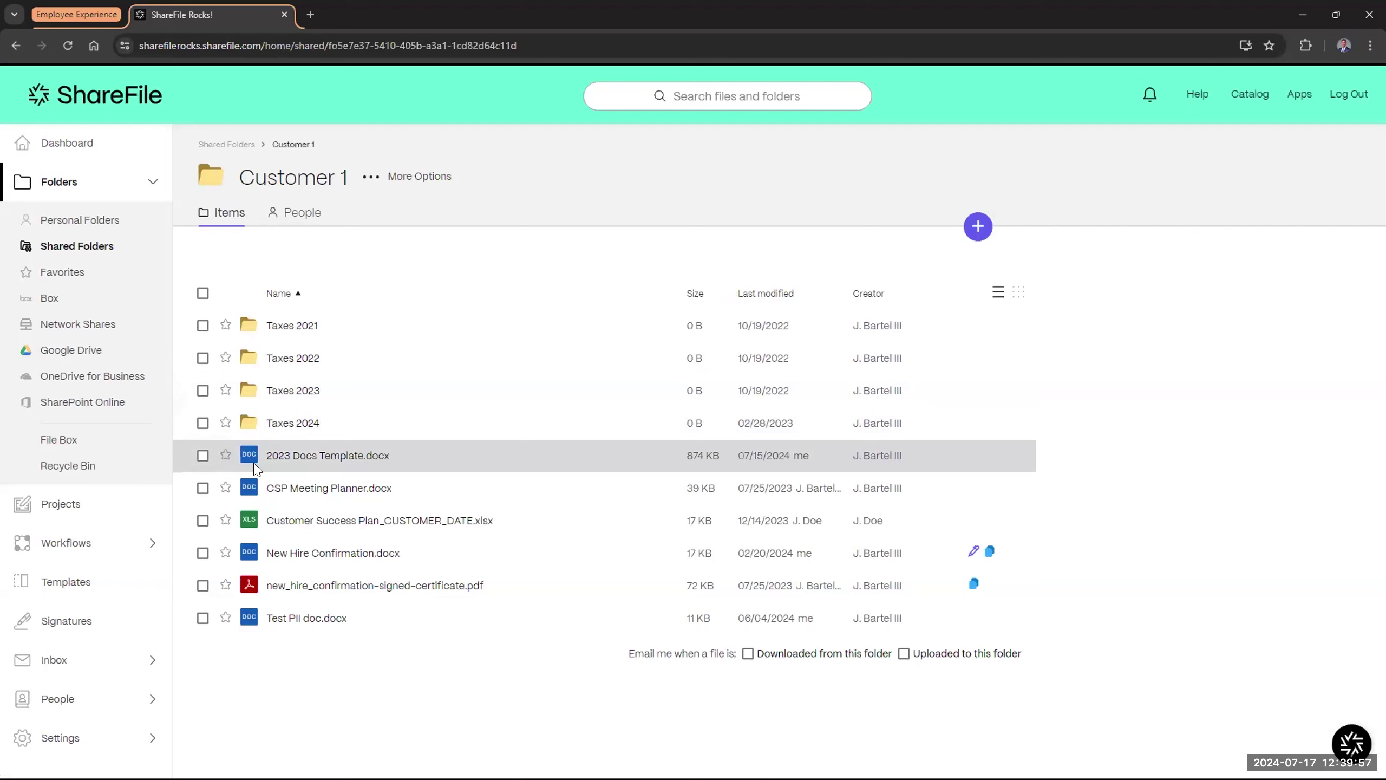
- Select 2023 Docs Template.docx, CSP Meeting Planner.docx and the Taxes 2021 folder, and start sharing them as a bundle
{"action": "left_click", "coordinate": [202, 455]}
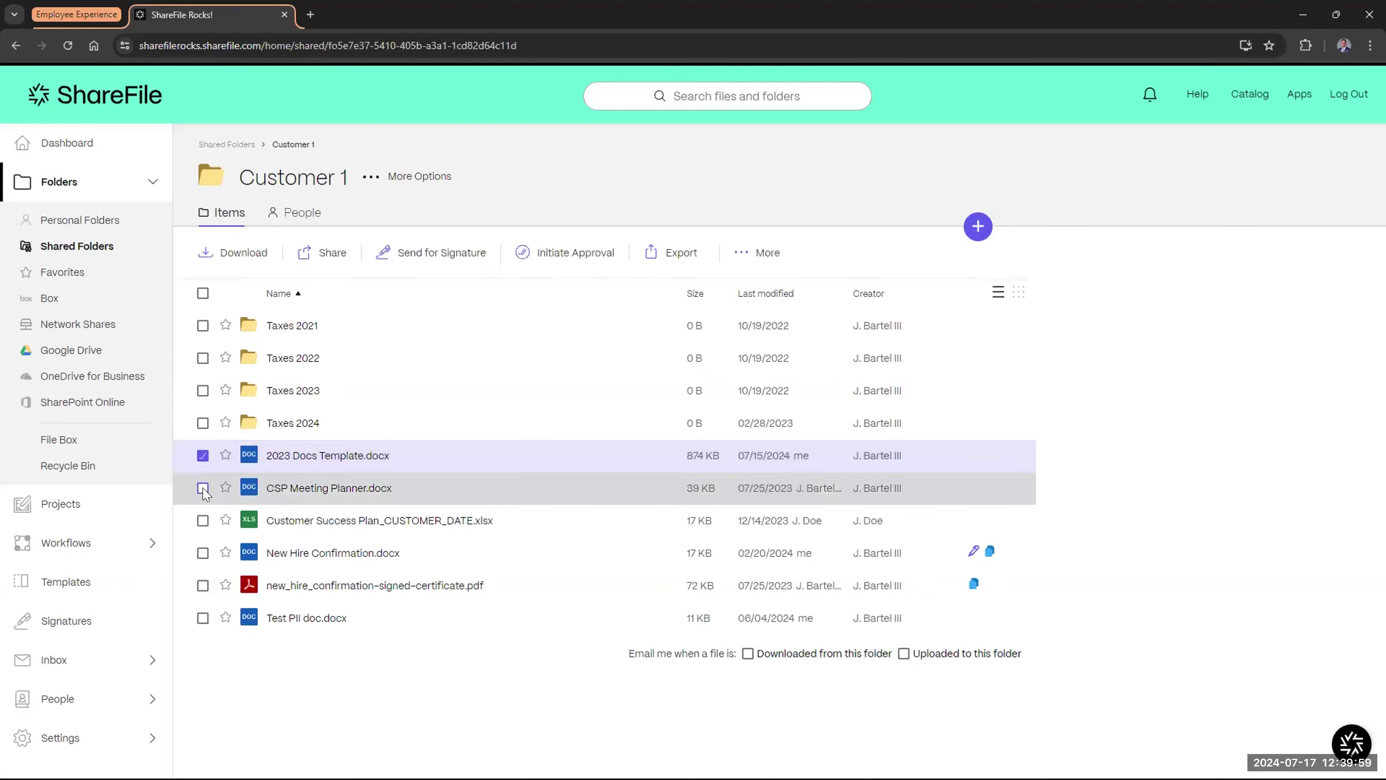
{"action": "left_click", "coordinate": [203, 488]}
{"action": "left_click", "coordinate": [202, 326]}
{"action": "left_click", "coordinate": [331, 259]}
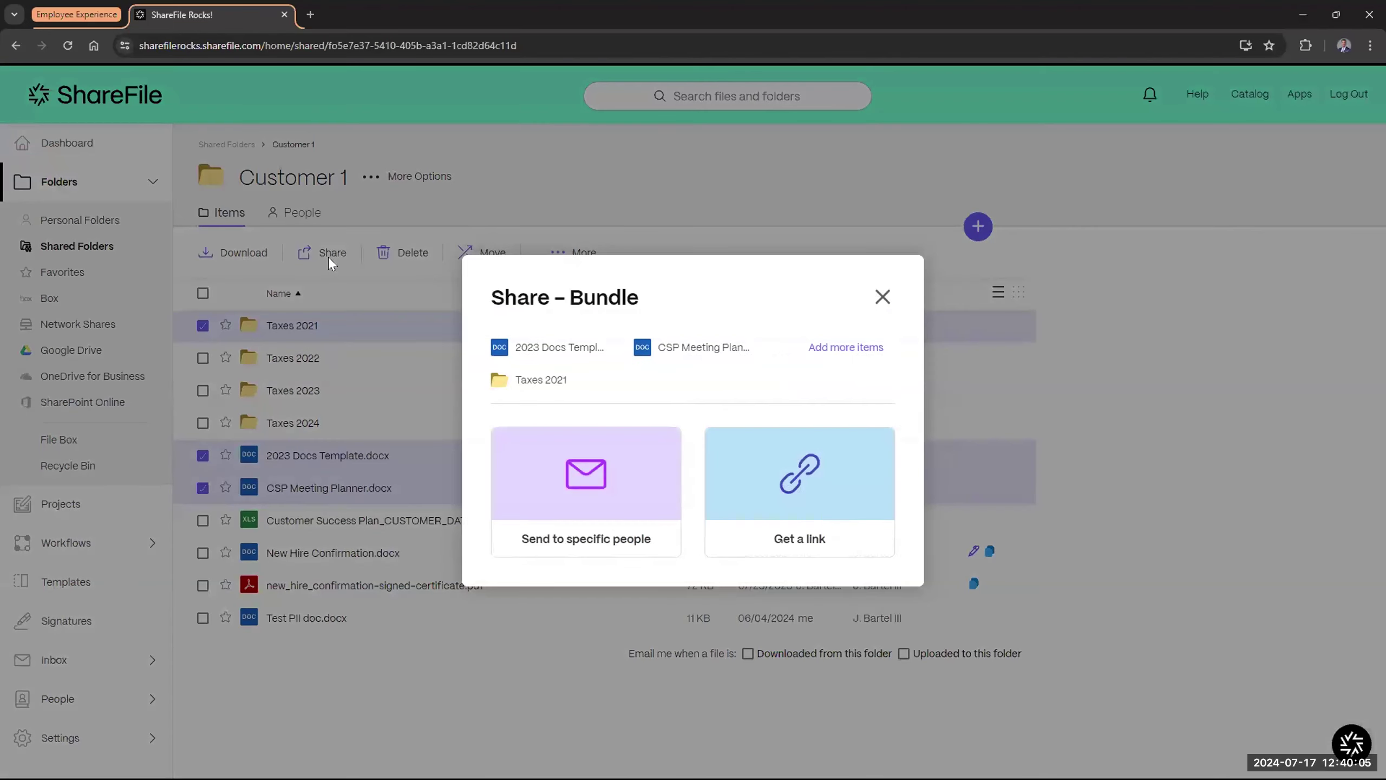
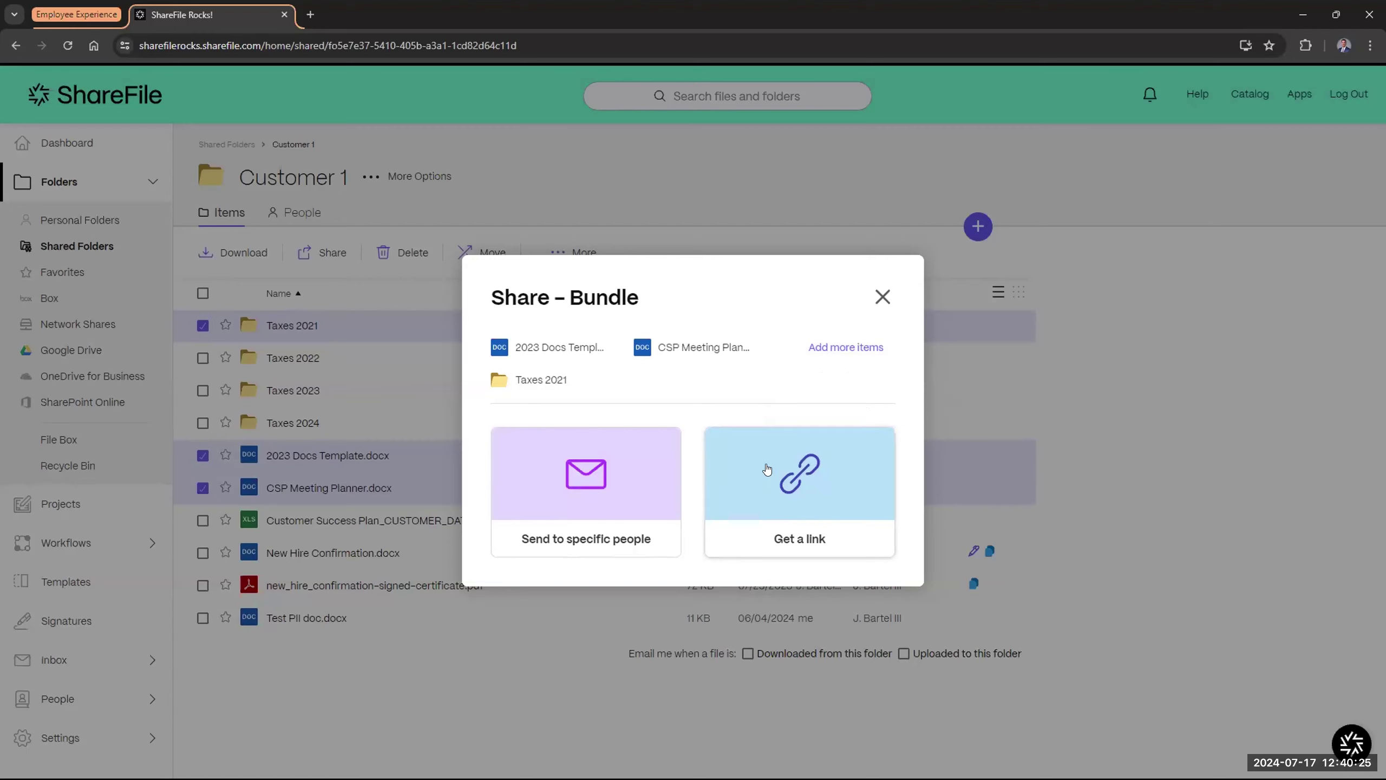
{"action": "mouse_move", "coordinate": [825, 330]}
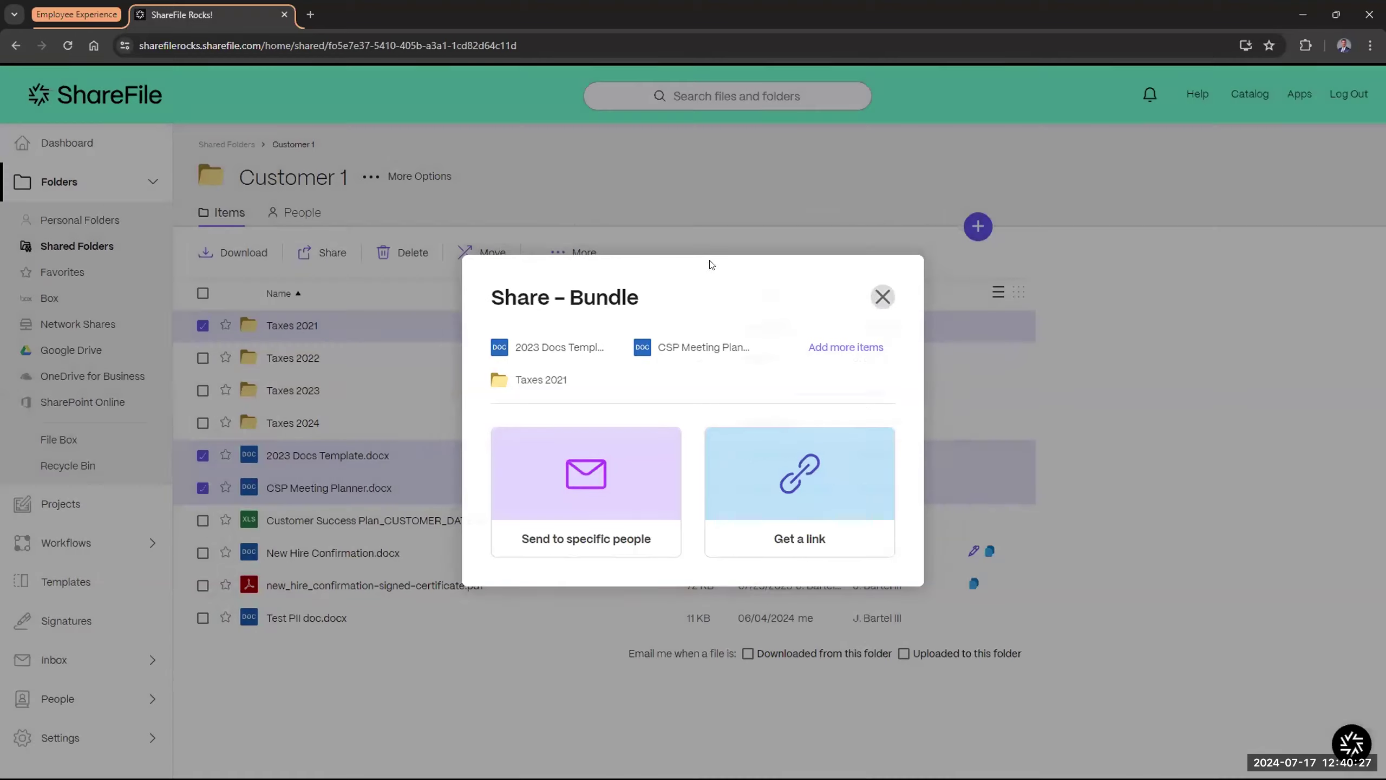
- Close the bundle share without sending it and open File Settings in the admin advanced preferences
{"action": "left_click", "coordinate": [883, 297]}
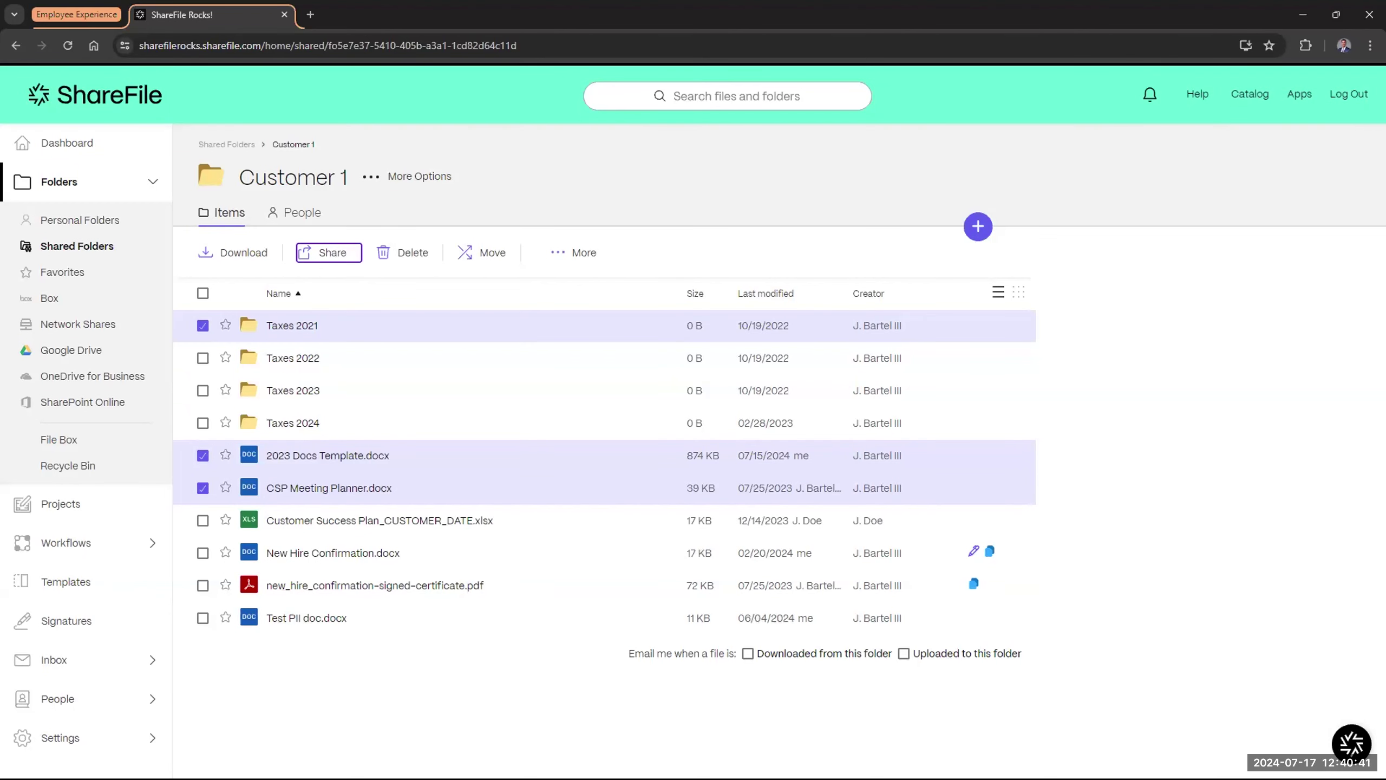
{"action": "left_click", "coordinate": [88, 742]}
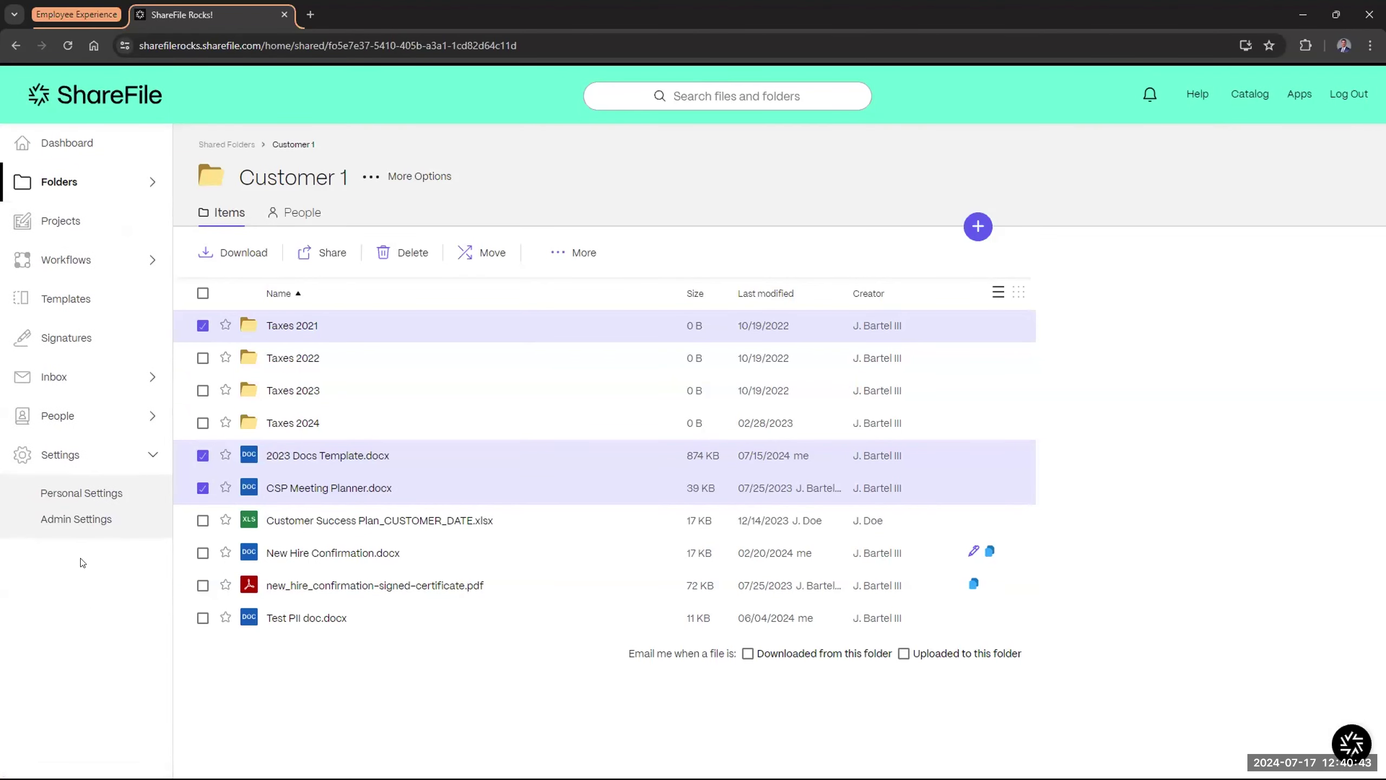
{"action": "left_click", "coordinate": [77, 520]}
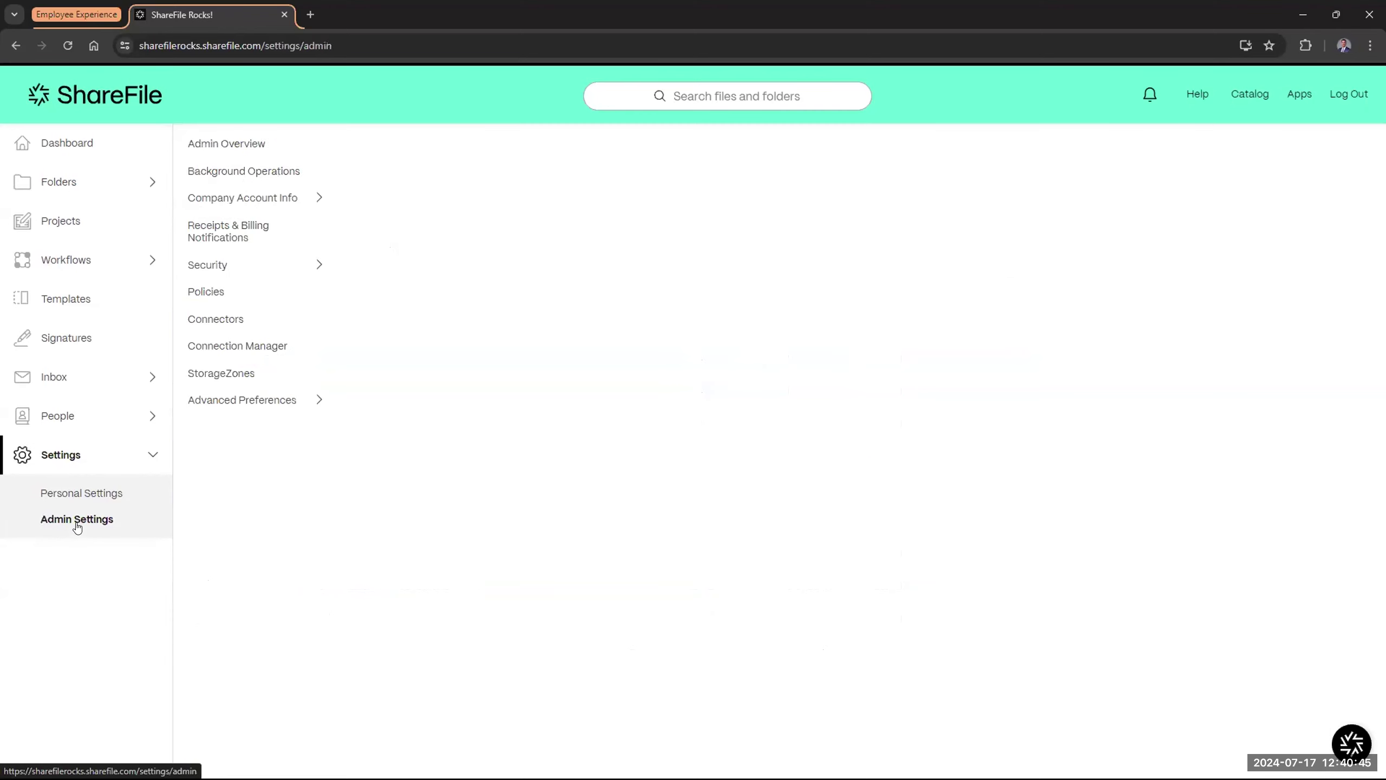
{"action": "left_click", "coordinate": [248, 400]}
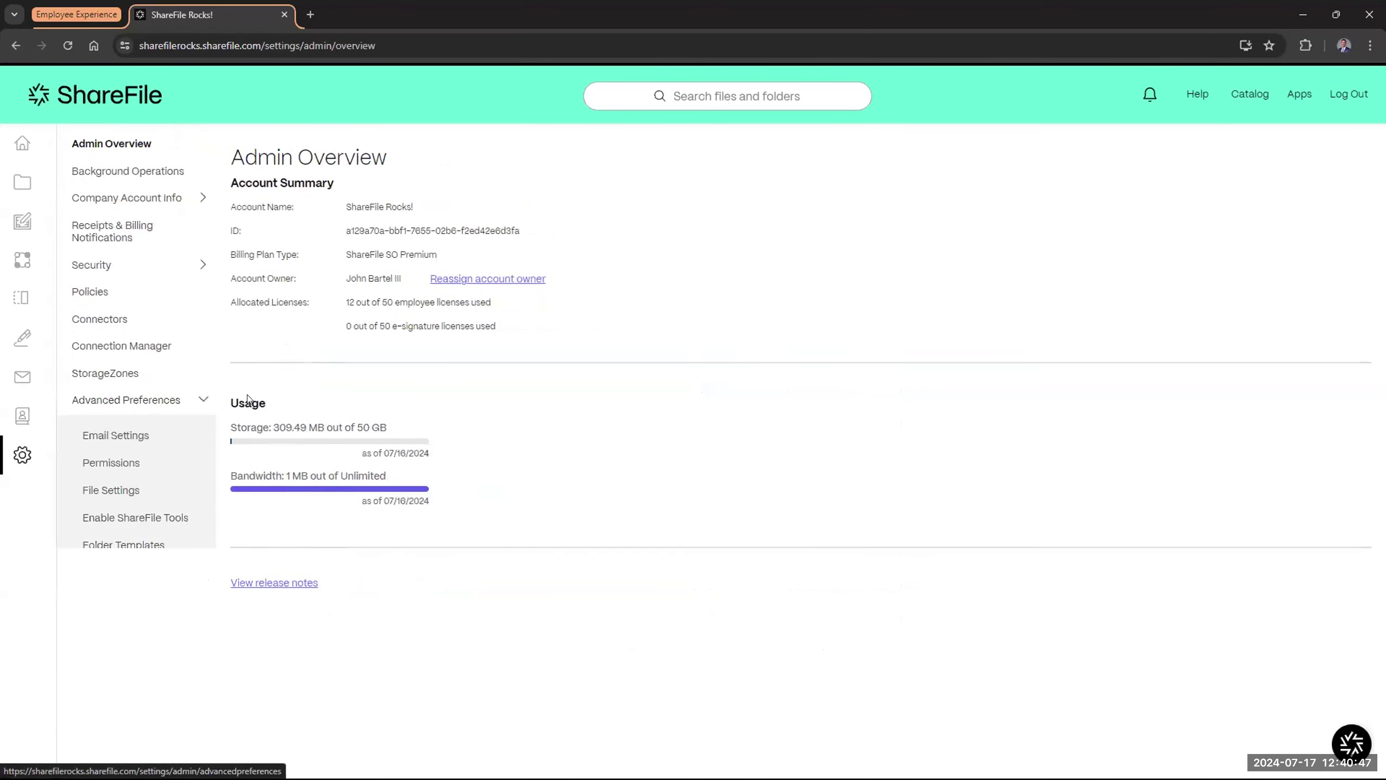
{"action": "left_click", "coordinate": [93, 491]}
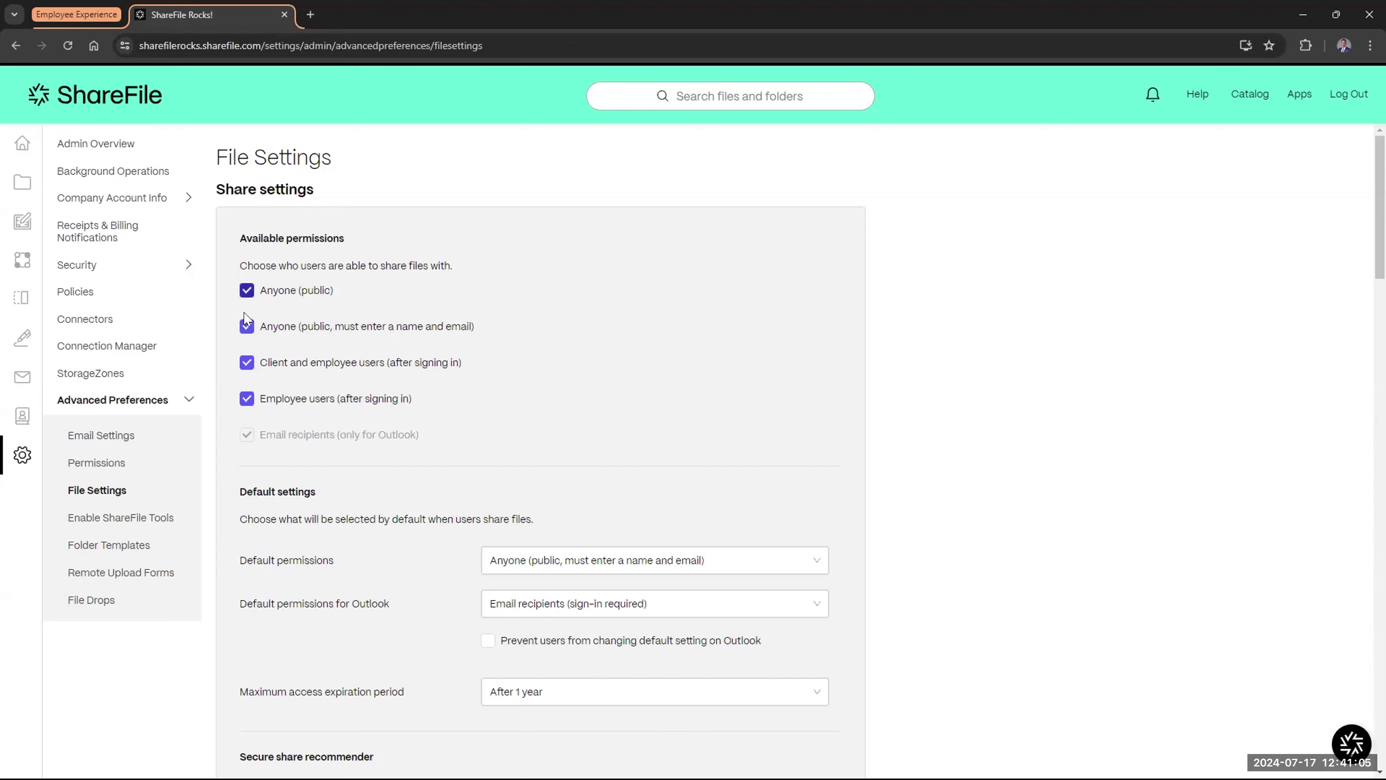
- Disable both Anyone (public) permissions, with and without name and email, in the share settings and in the request settings
{"action": "mouse_move", "coordinate": [41, 507]}
{"action": "left_click", "coordinate": [247, 326]}
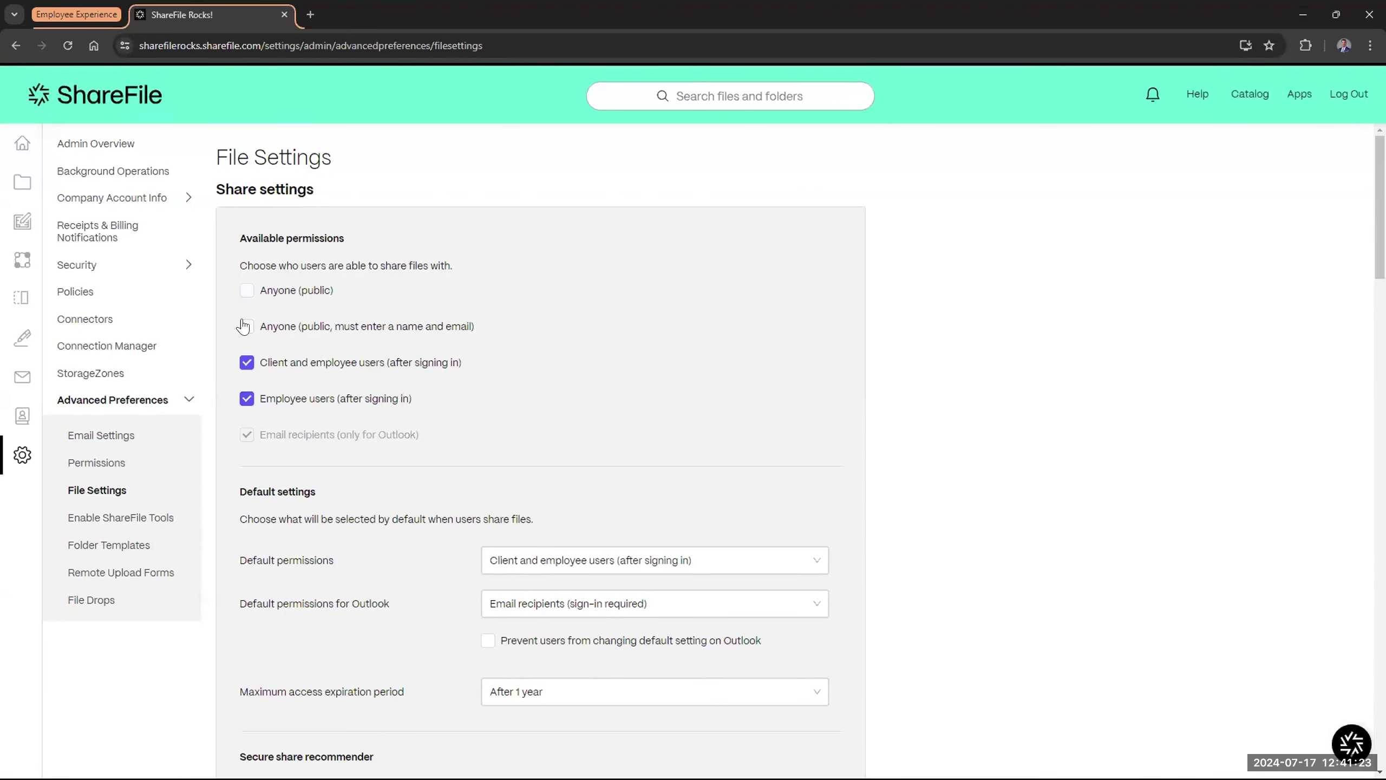
{"action": "scroll", "coordinate": [339, 377], "scroll_direction": "down", "scroll_amount": 3}
{"action": "scroll", "coordinate": [339, 376], "scroll_direction": "down", "scroll_amount": 8}
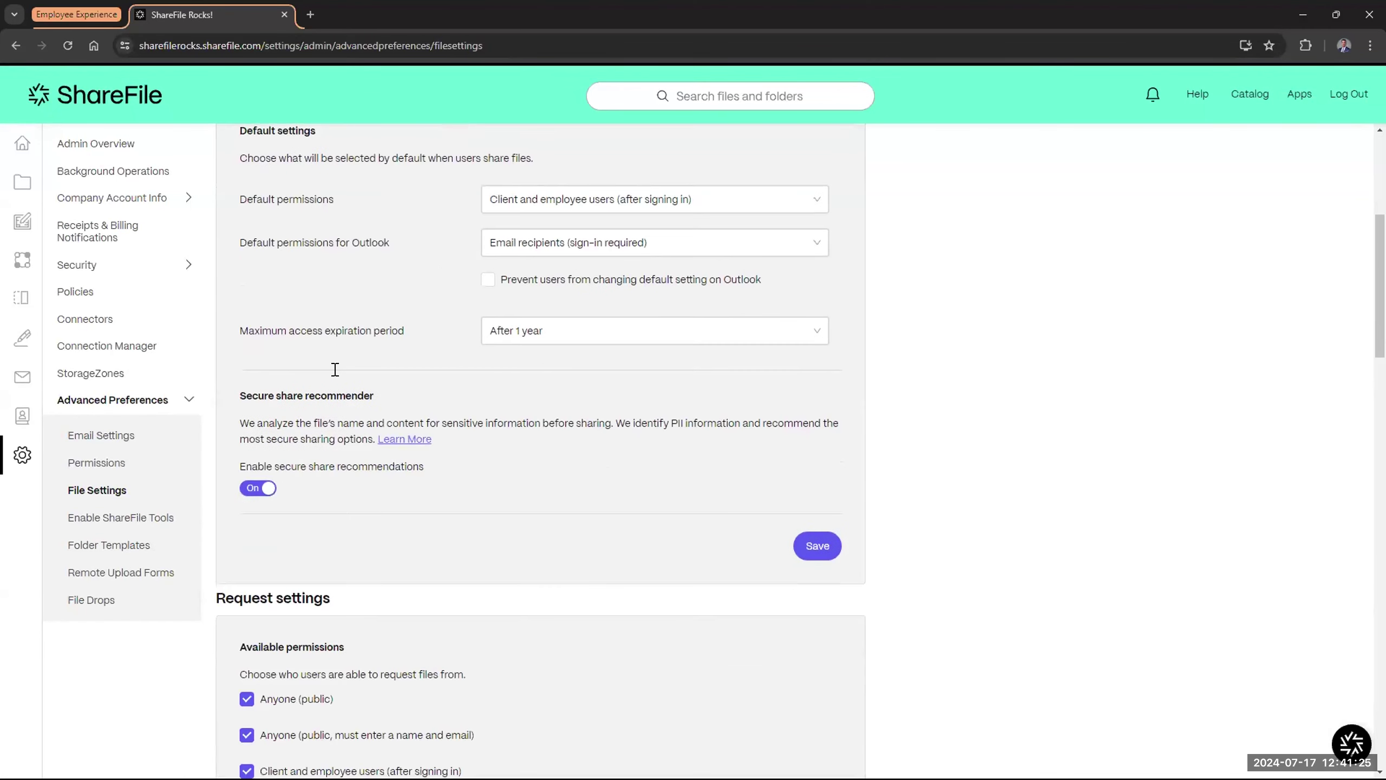
{"action": "left_click", "coordinate": [247, 446]}
{"action": "left_click", "coordinate": [248, 446]}
{"action": "left_click", "coordinate": [247, 411]}
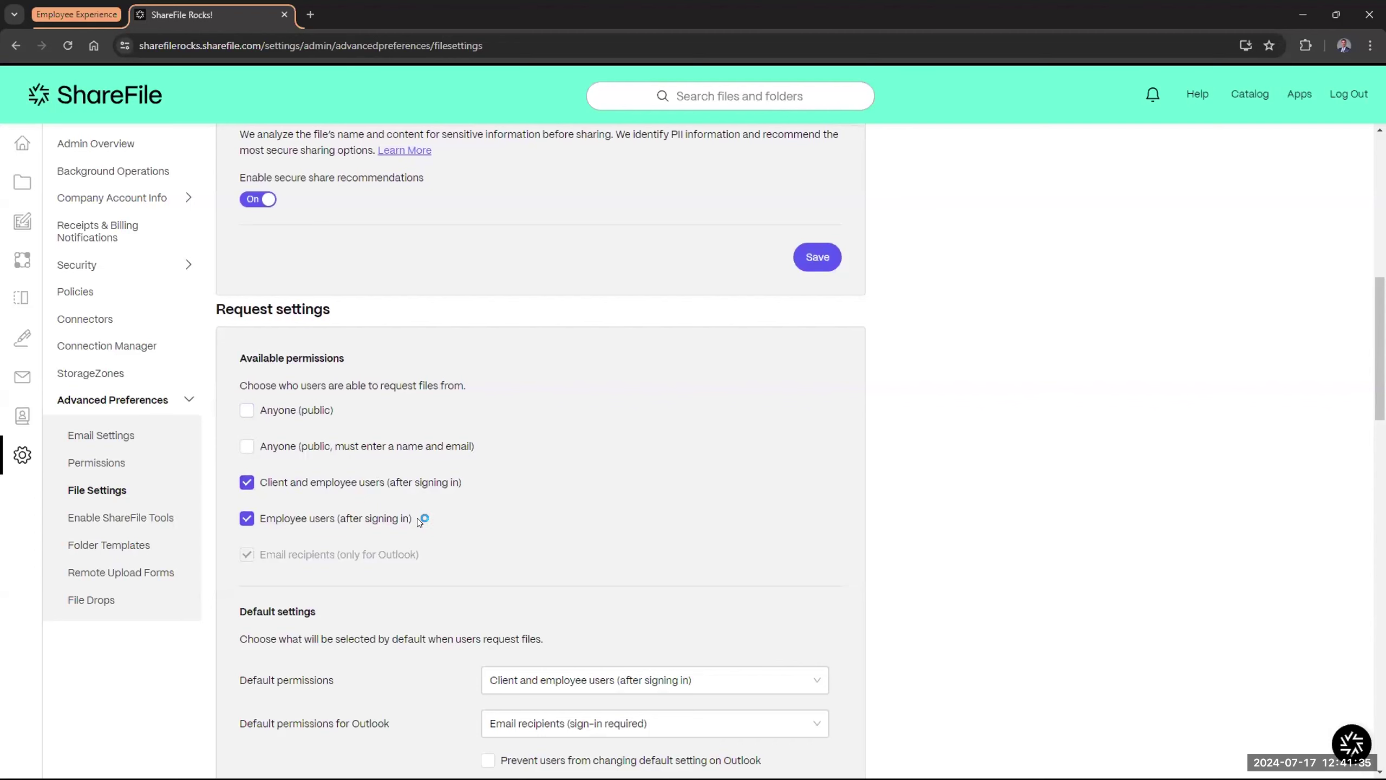
- Choose Client and employee users (after signing in) as the default permission for sharing files
{"action": "scroll", "coordinate": [416, 522], "scroll_direction": "up", "scroll_amount": 2}
{"action": "scroll", "coordinate": [417, 528], "scroll_direction": "up", "scroll_amount": 8}
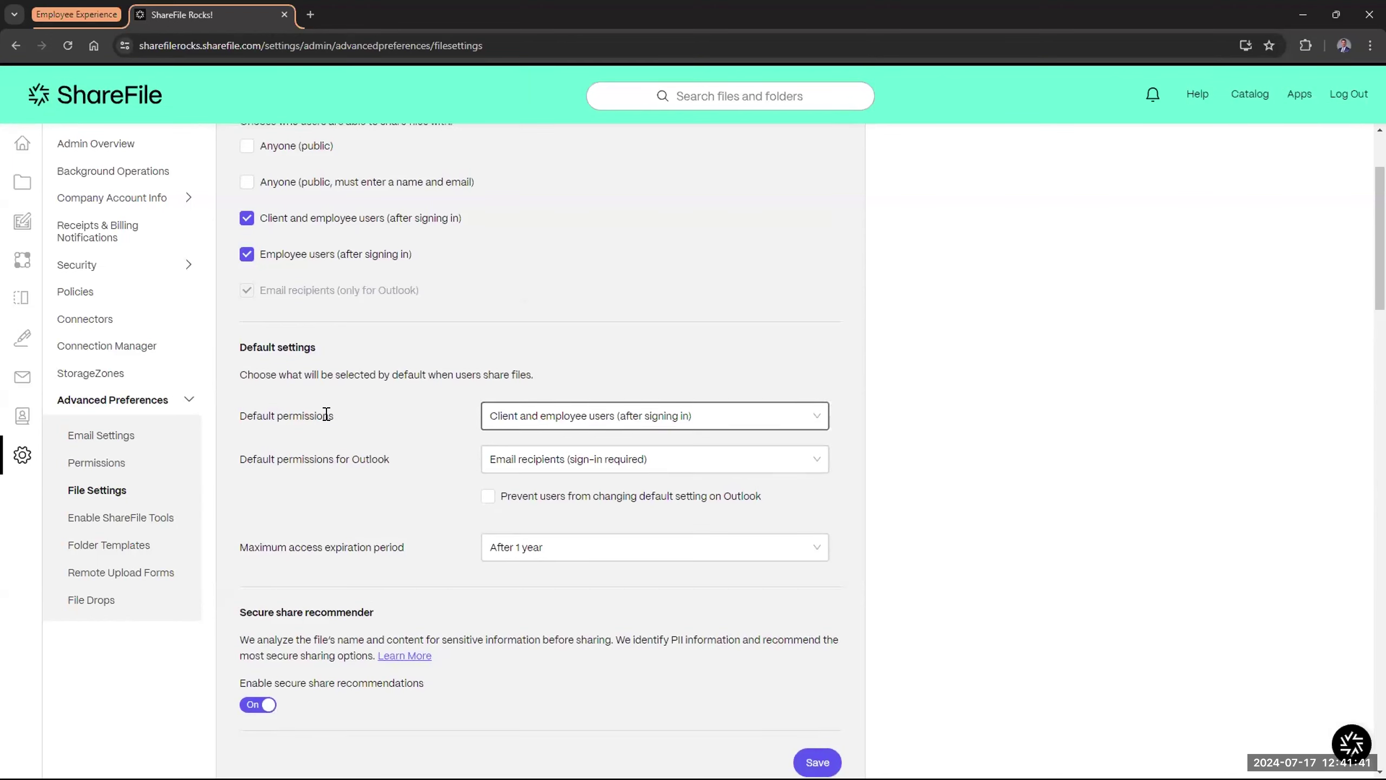
{"action": "left_click", "coordinate": [538, 426]}
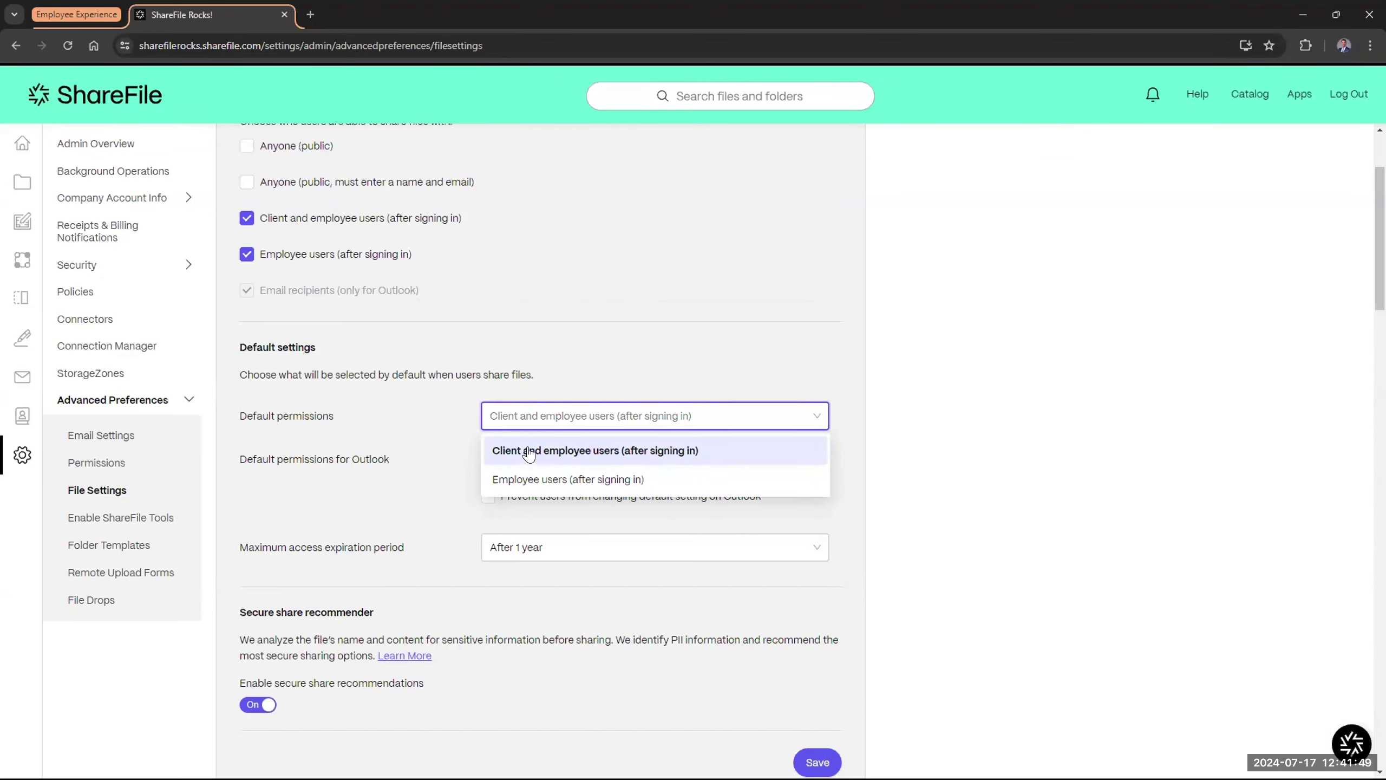
{"action": "left_click", "coordinate": [528, 452]}
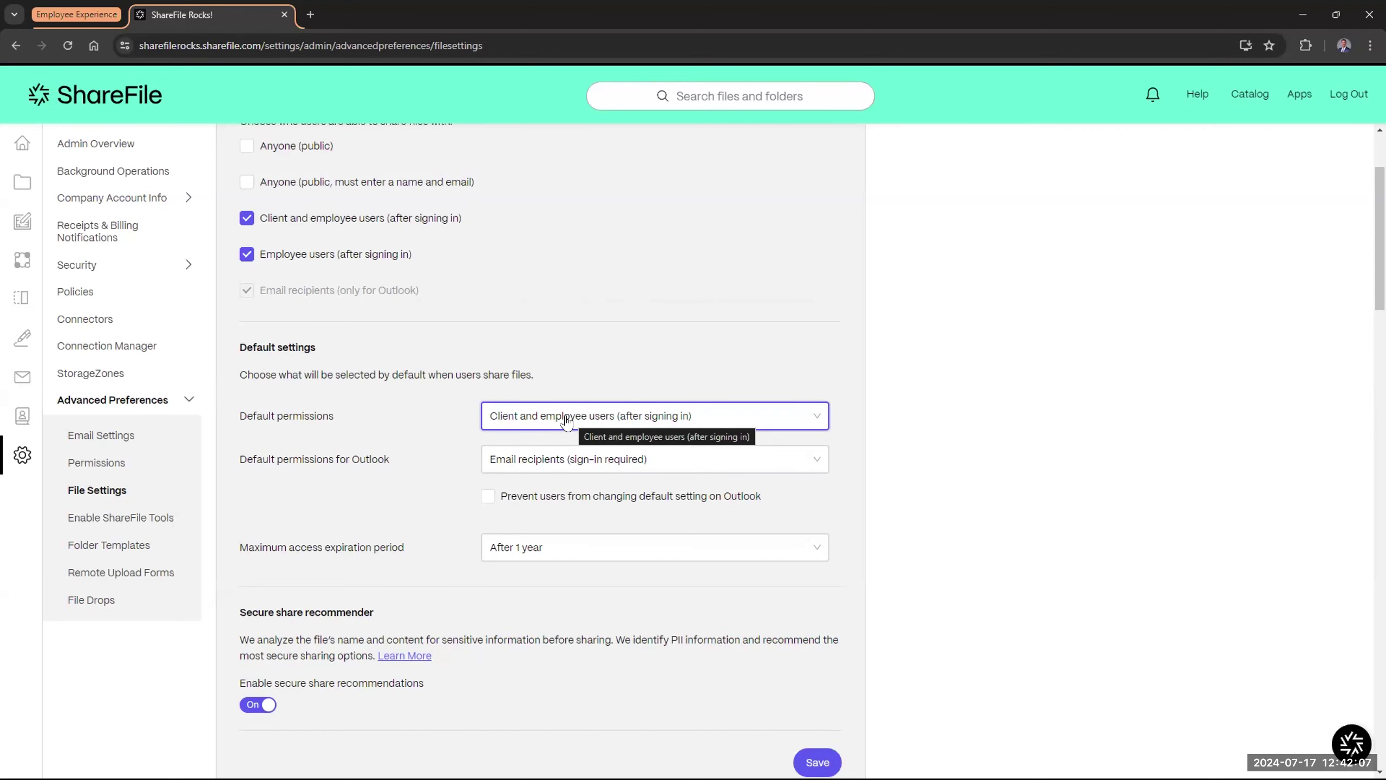
- Set the maximum access expiration period for shares to After 7 days, reviewing the other available periods
{"action": "scroll", "coordinate": [545, 432], "scroll_direction": "down", "scroll_amount": 4}
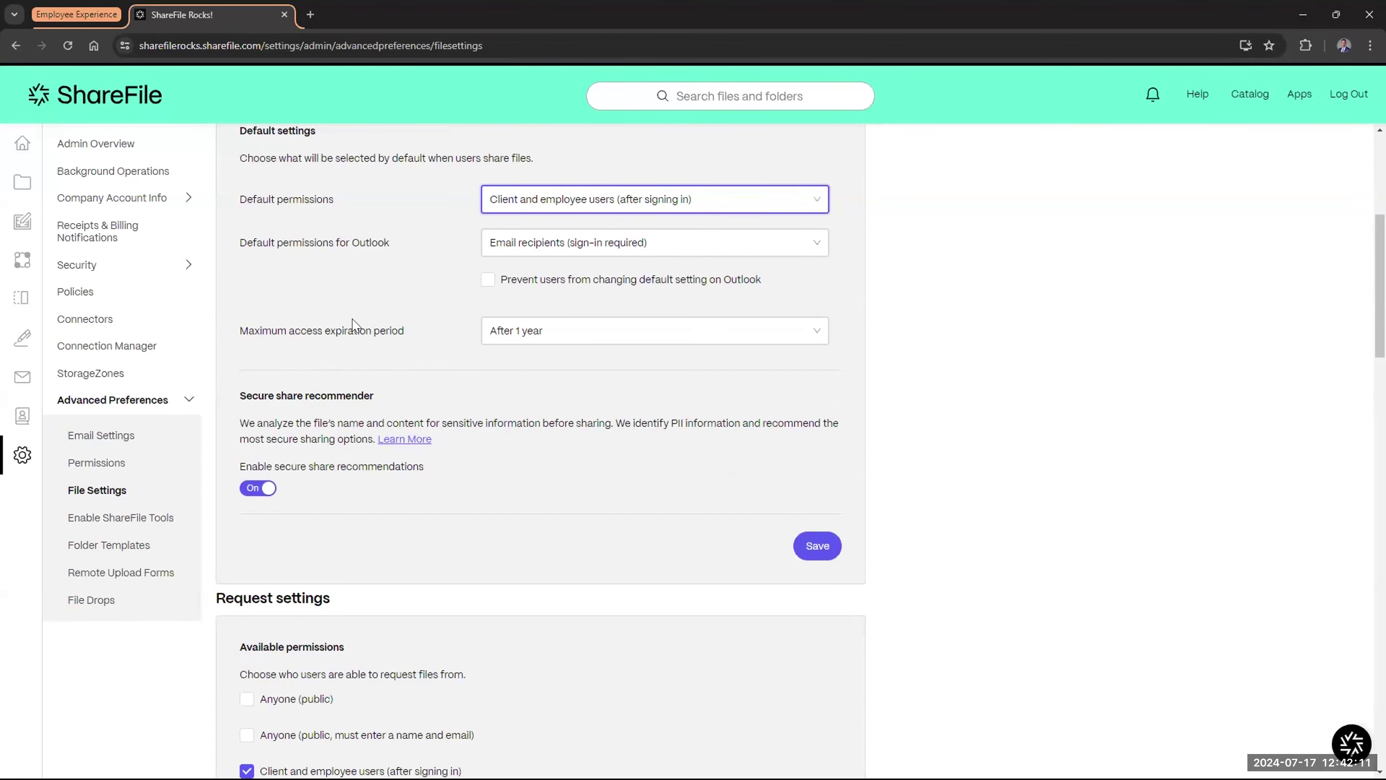
{"action": "left_click", "coordinate": [527, 333]}
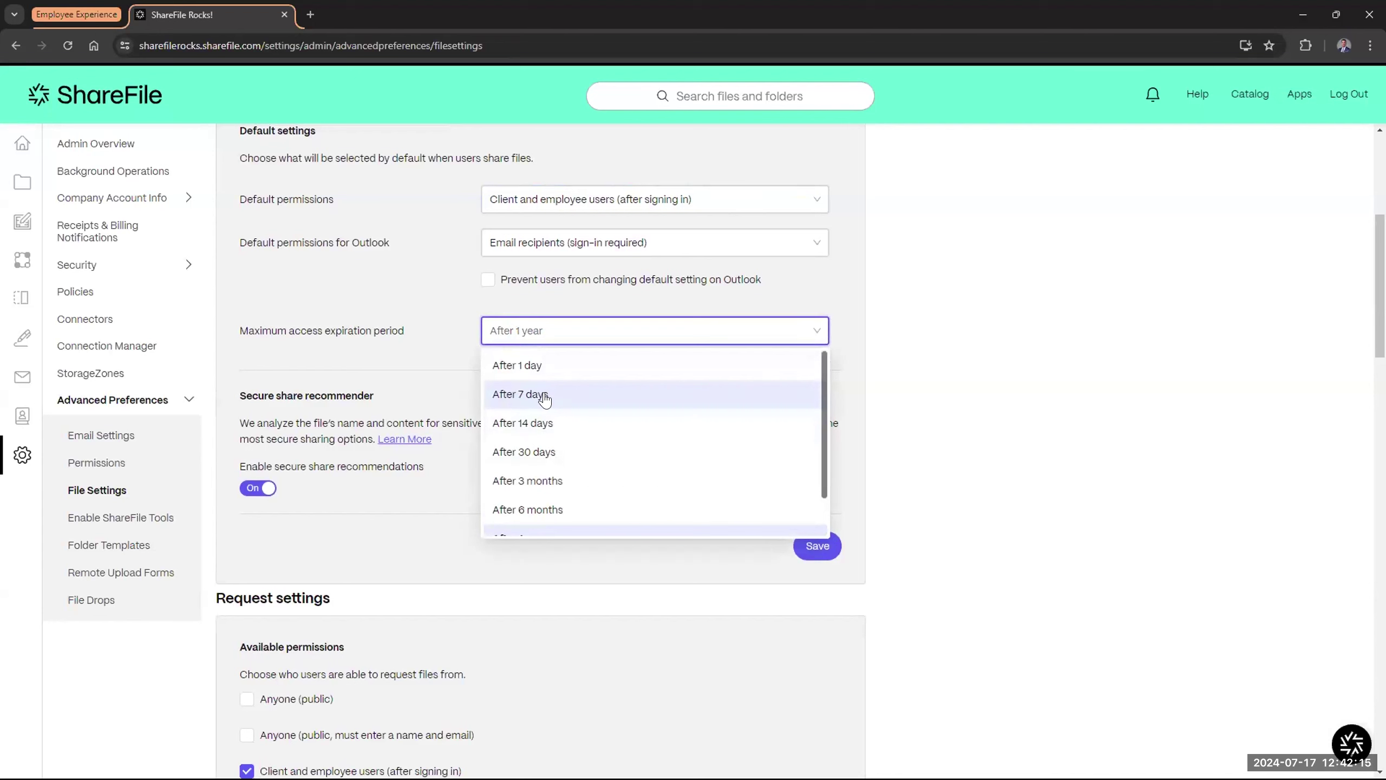
{"action": "left_click", "coordinate": [544, 395]}
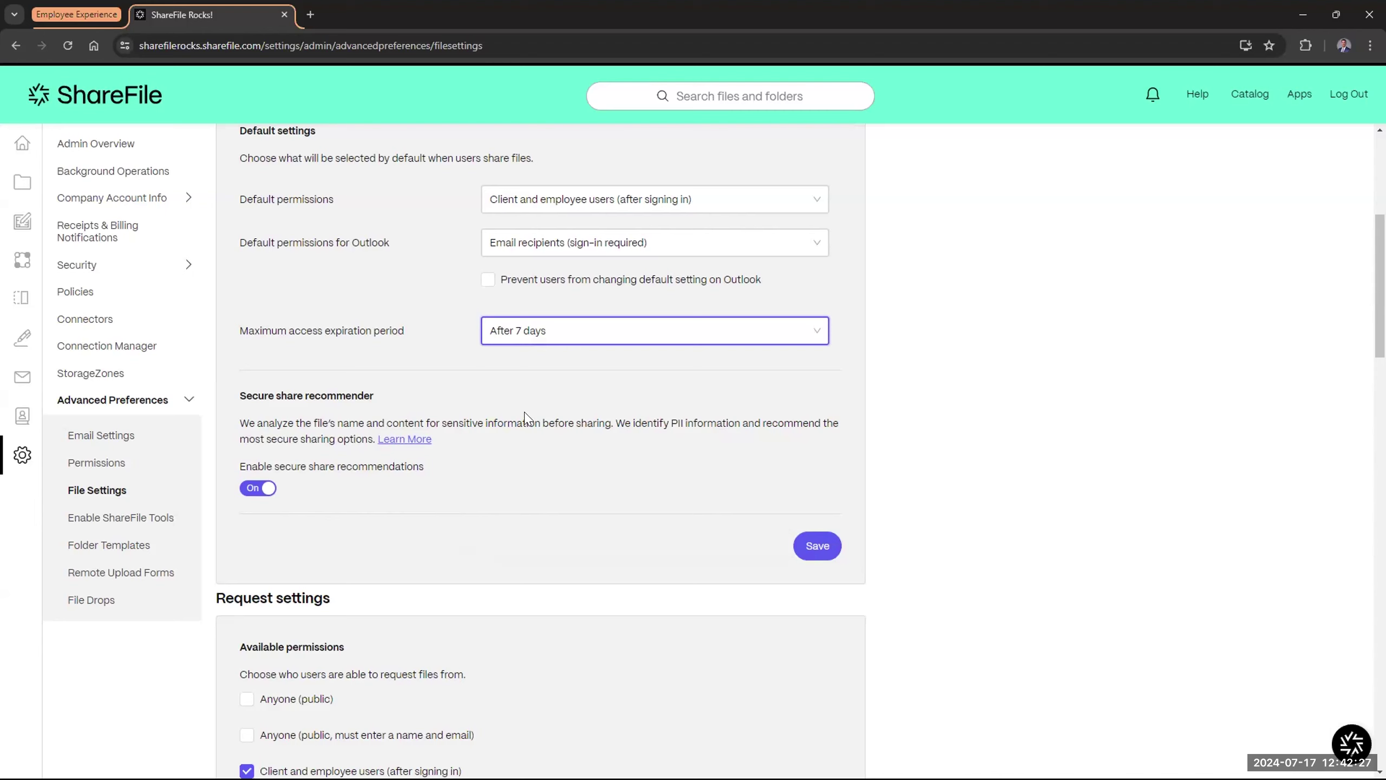
{"action": "left_click", "coordinate": [543, 330]}
{"action": "scroll", "coordinate": [557, 492], "scroll_direction": "down", "scroll_amount": 1}
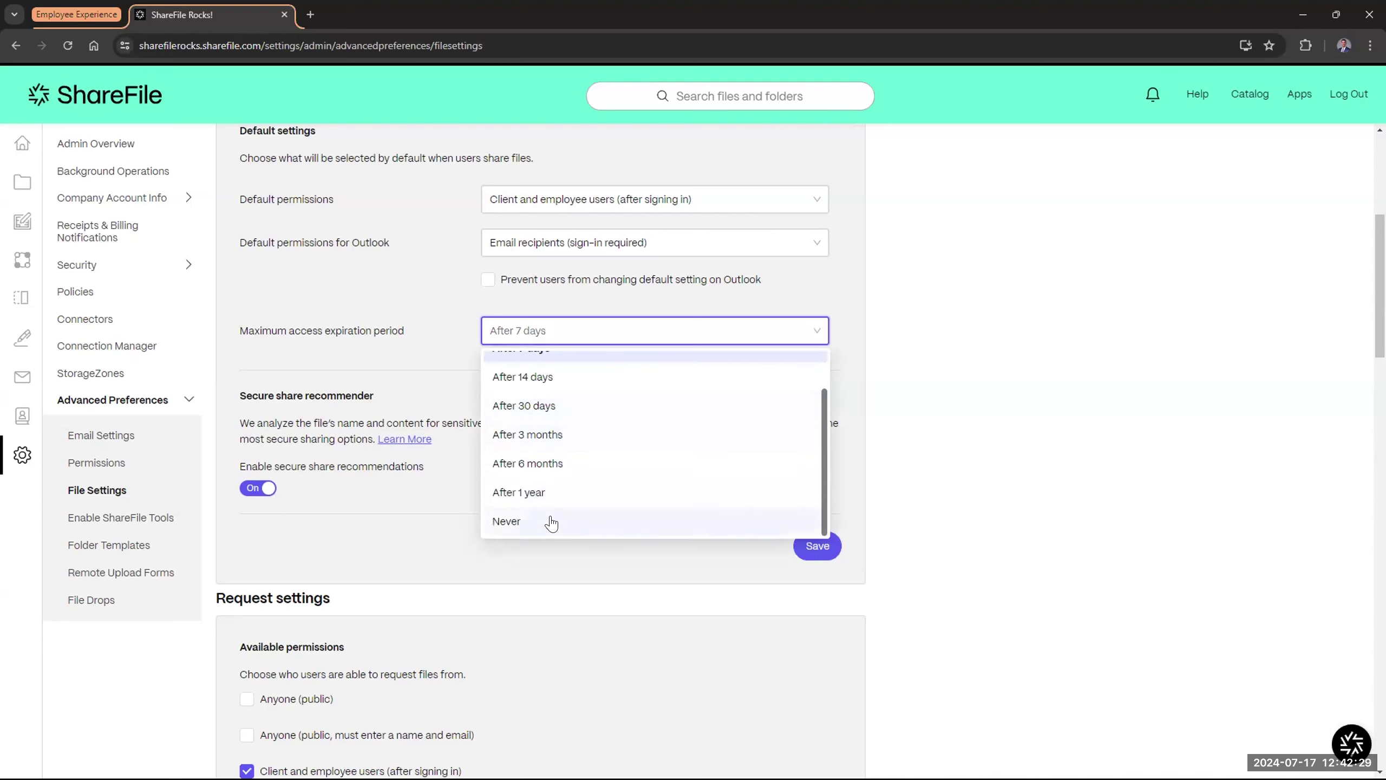
{"action": "scroll", "coordinate": [560, 480], "scroll_direction": "up", "scroll_amount": 1}
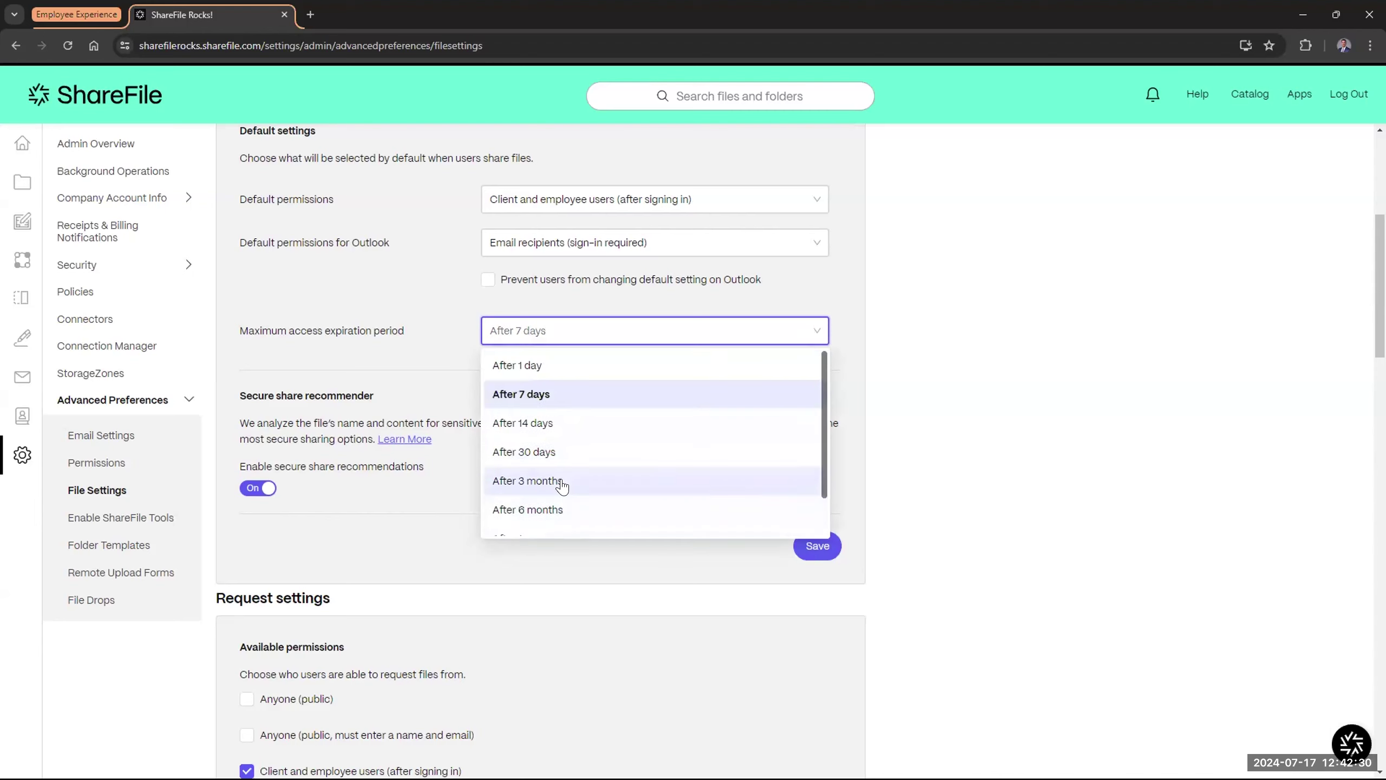
{"action": "left_click", "coordinate": [542, 397]}
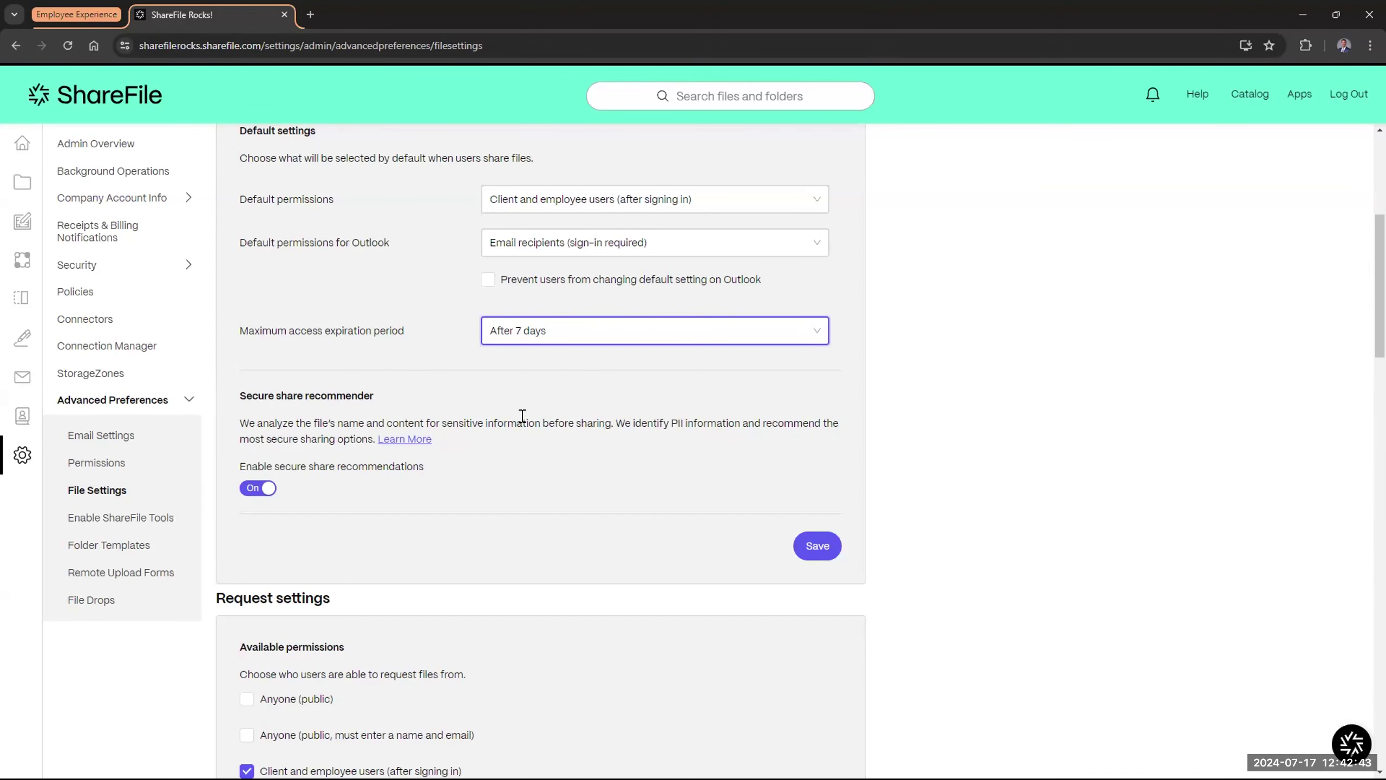
- Turn off secure share recommendations and review the permissions and defaults in the request settings
{"action": "scroll", "coordinate": [523, 416], "scroll_direction": "down", "scroll_amount": 1}
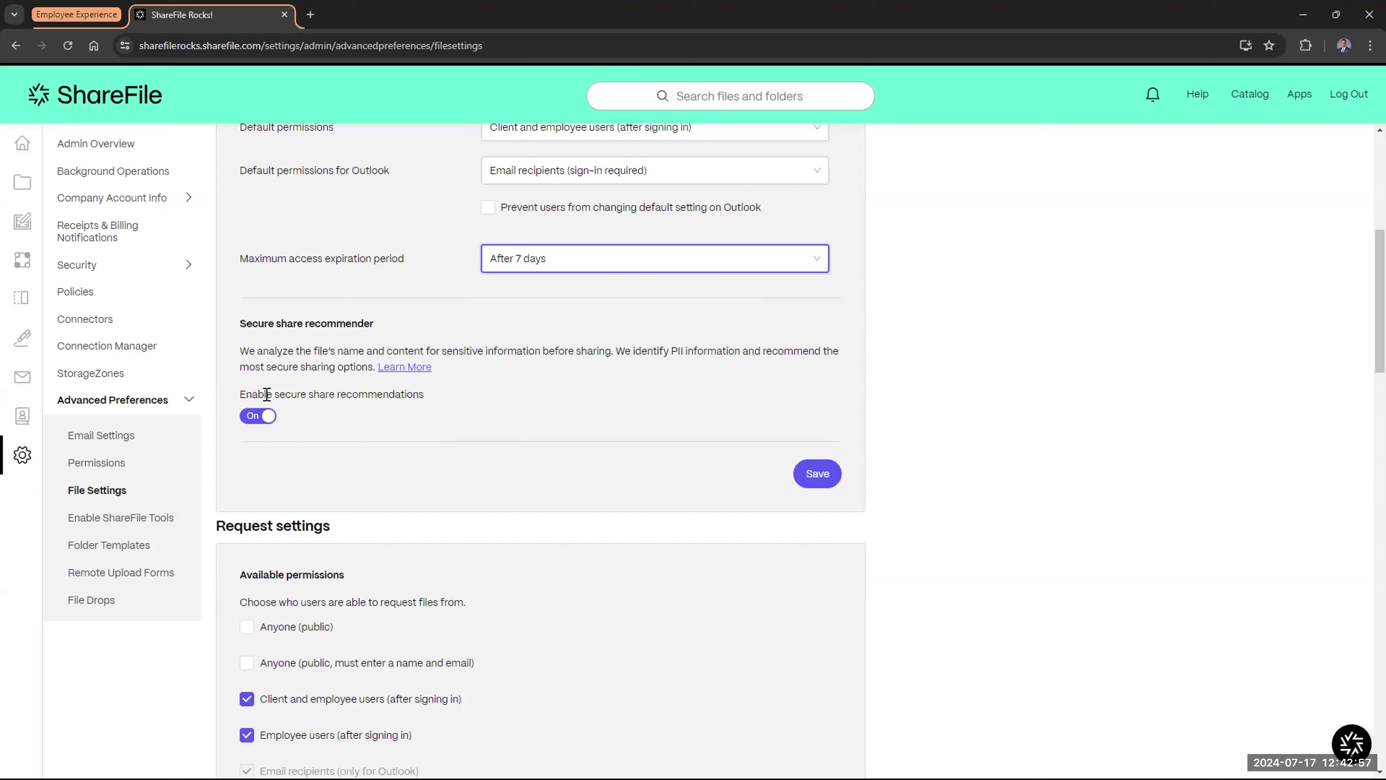
{"action": "left_click", "coordinate": [257, 416]}
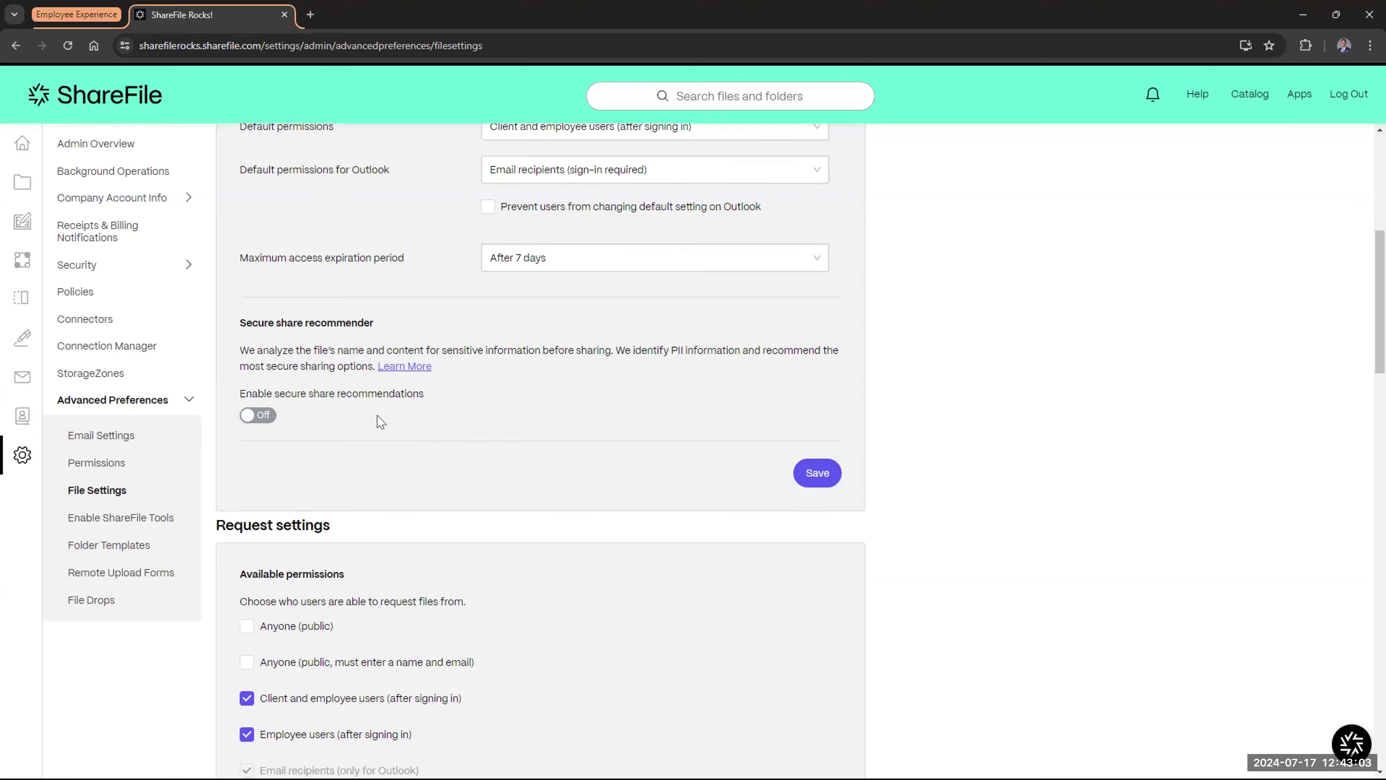
{"action": "scroll", "coordinate": [380, 422], "scroll_direction": "down", "scroll_amount": 1}
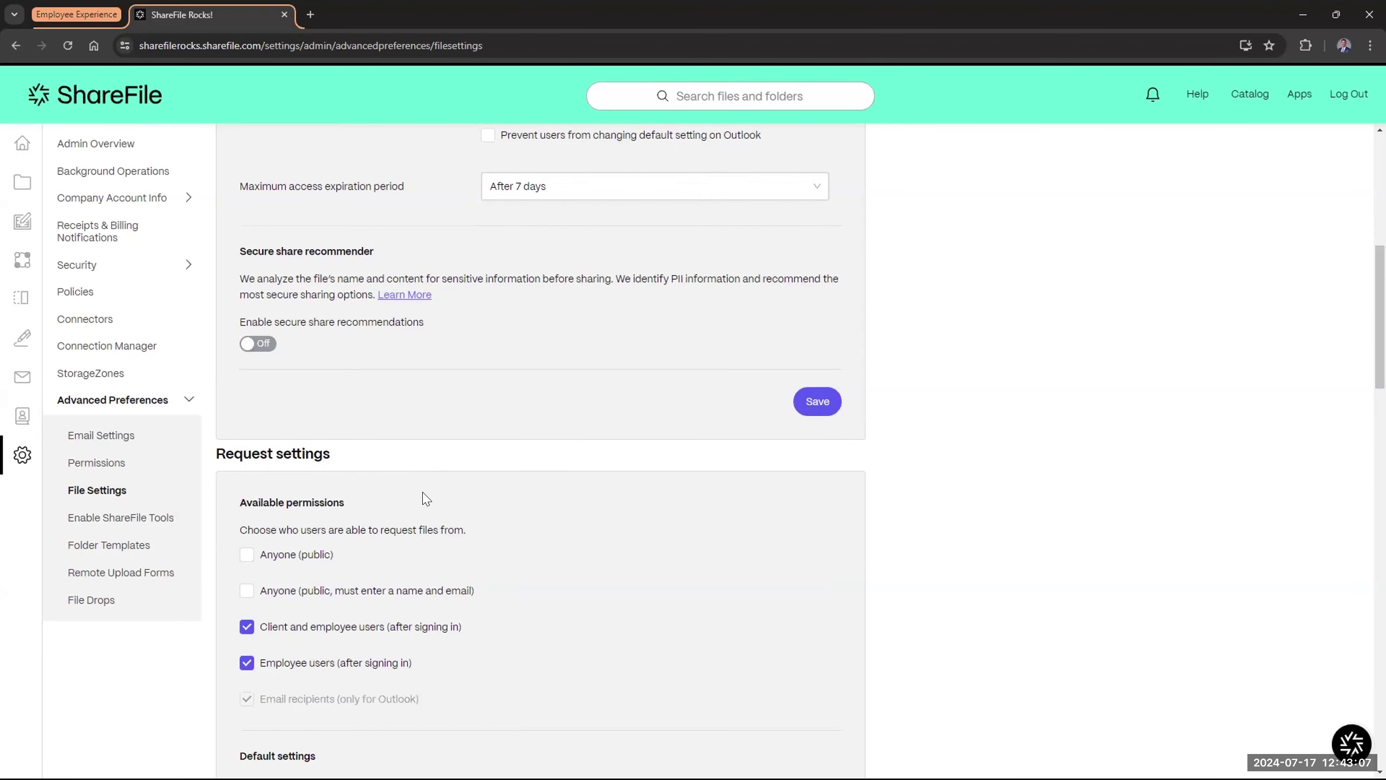
{"action": "scroll", "coordinate": [421, 483], "scroll_direction": "down", "scroll_amount": 3}
{"action": "scroll", "coordinate": [426, 495], "scroll_direction": "down", "scroll_amount": 1}
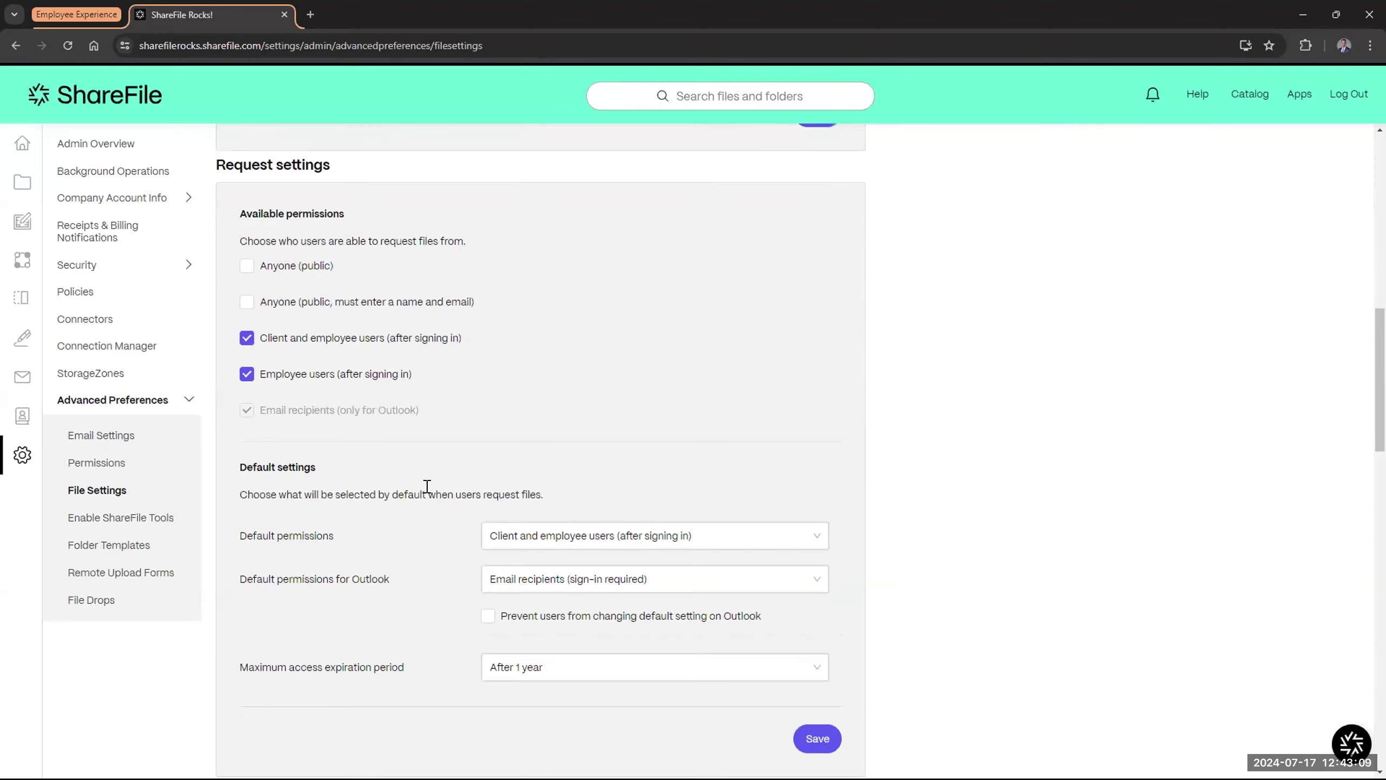
{"action": "scroll", "coordinate": [429, 486], "scroll_direction": "down", "scroll_amount": 2}
{"action": "scroll", "coordinate": [340, 358], "scroll_direction": "up", "scroll_amount": 5}
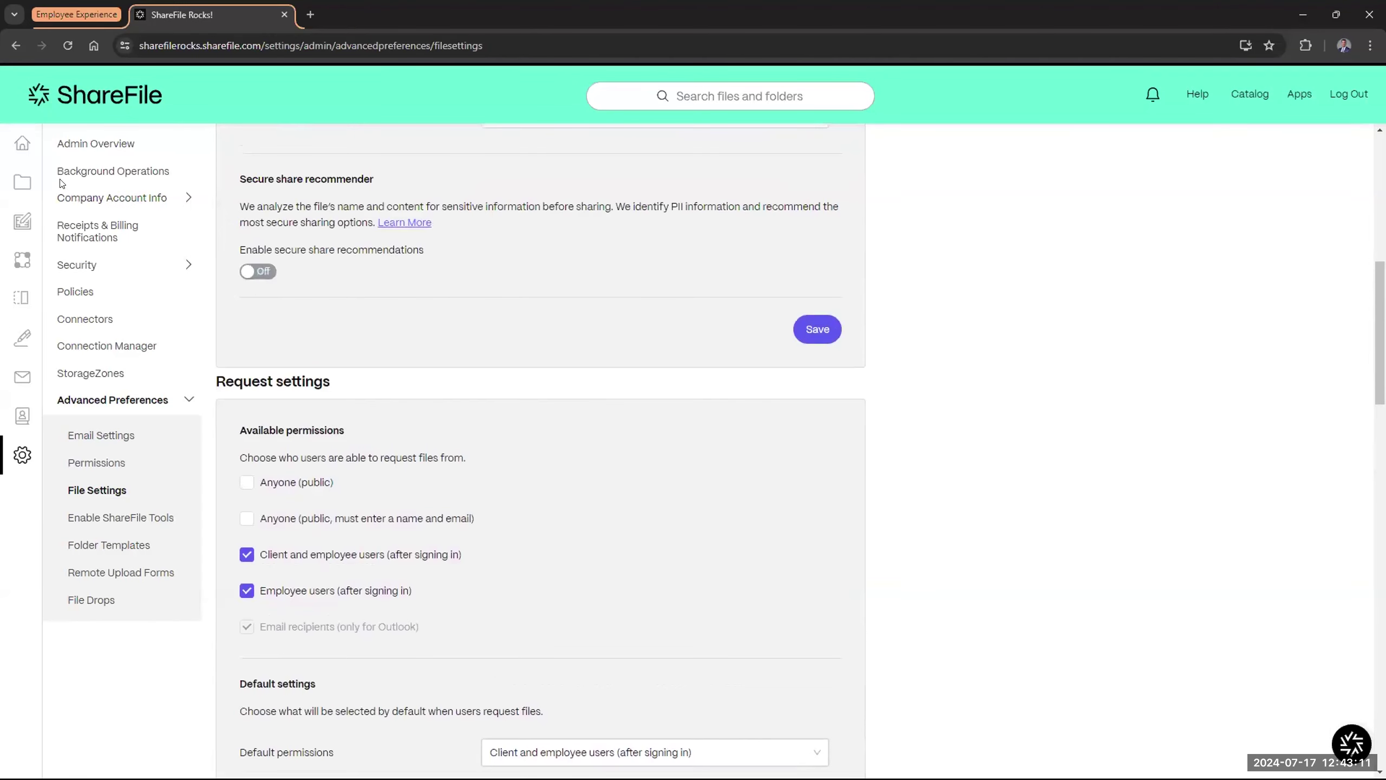
- Leave the admin settings and compare the contents of Personal Folders and Shared Folders
{"action": "left_click", "coordinate": [57, 183]}
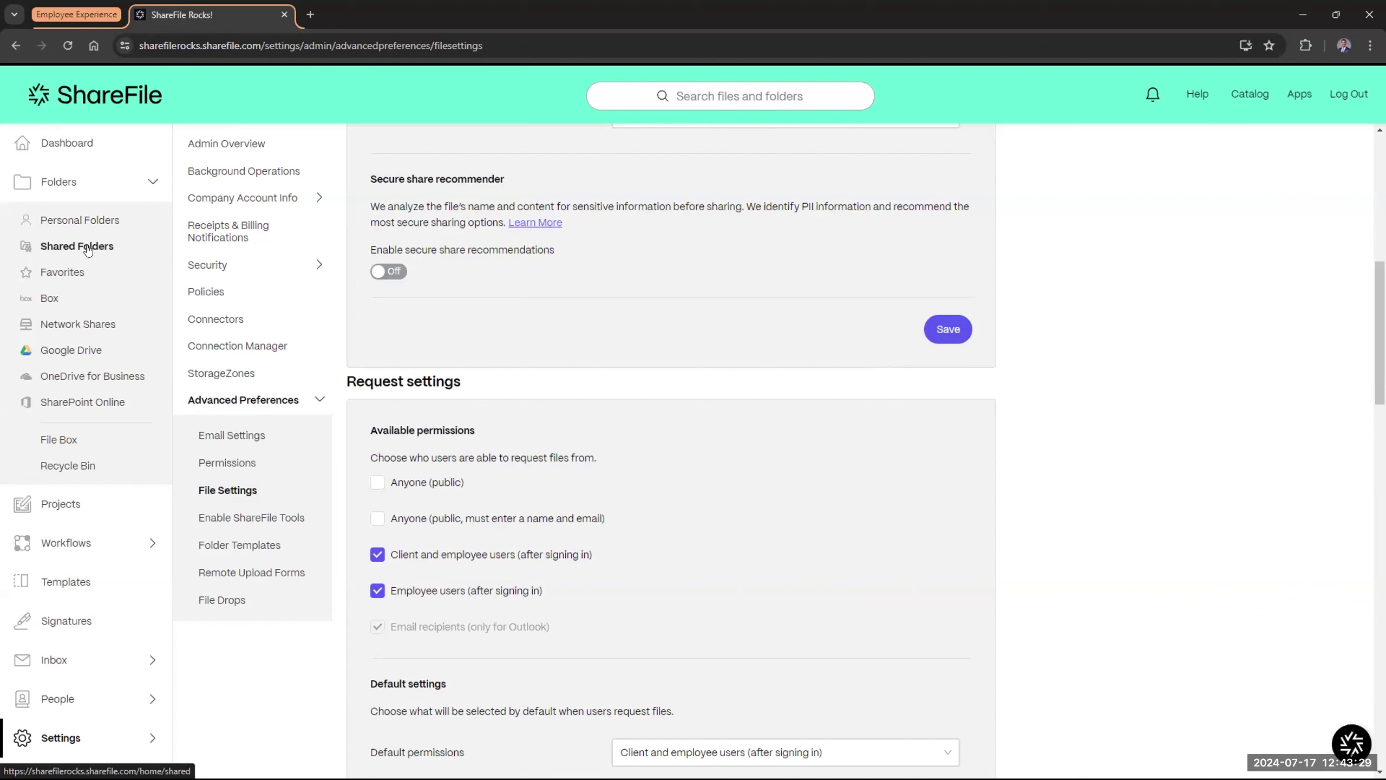
{"action": "left_click", "coordinate": [81, 223]}
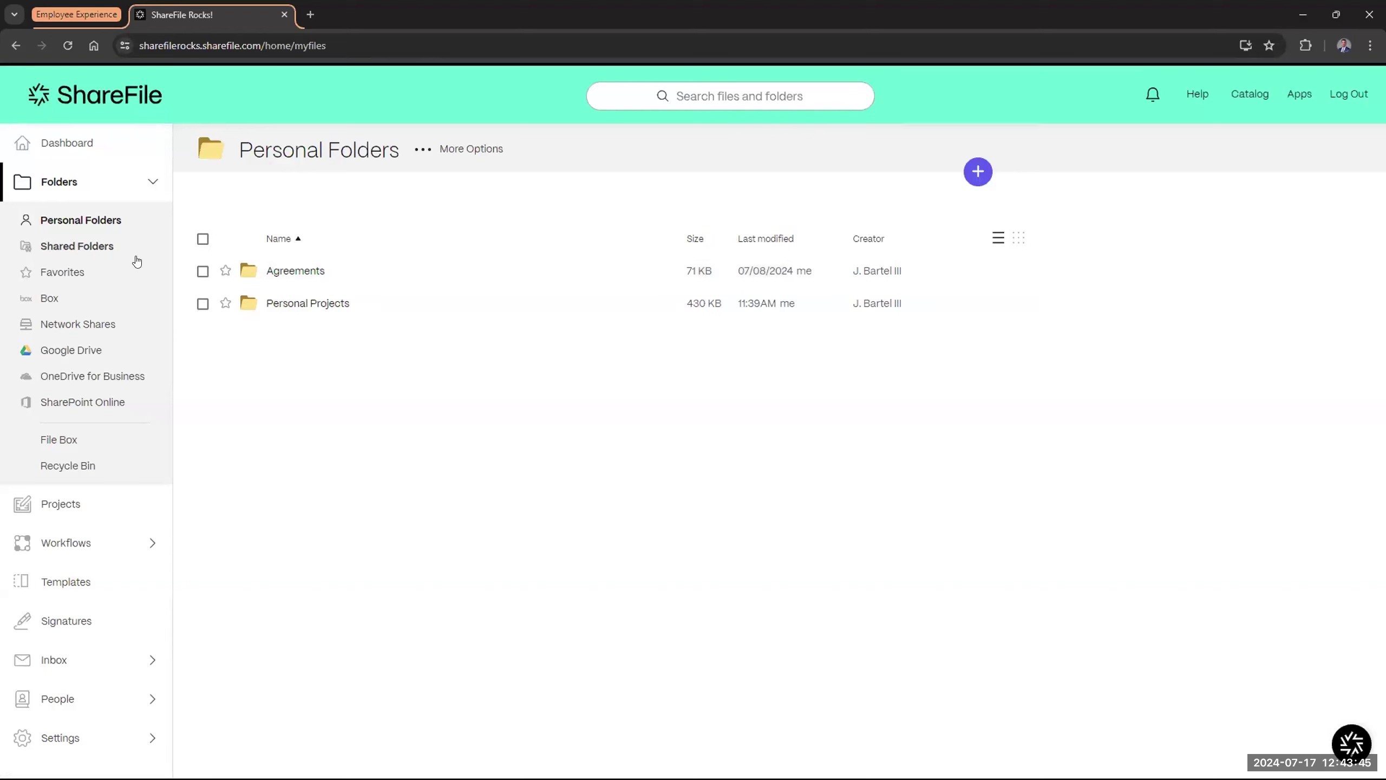
{"action": "left_click", "coordinate": [119, 248]}
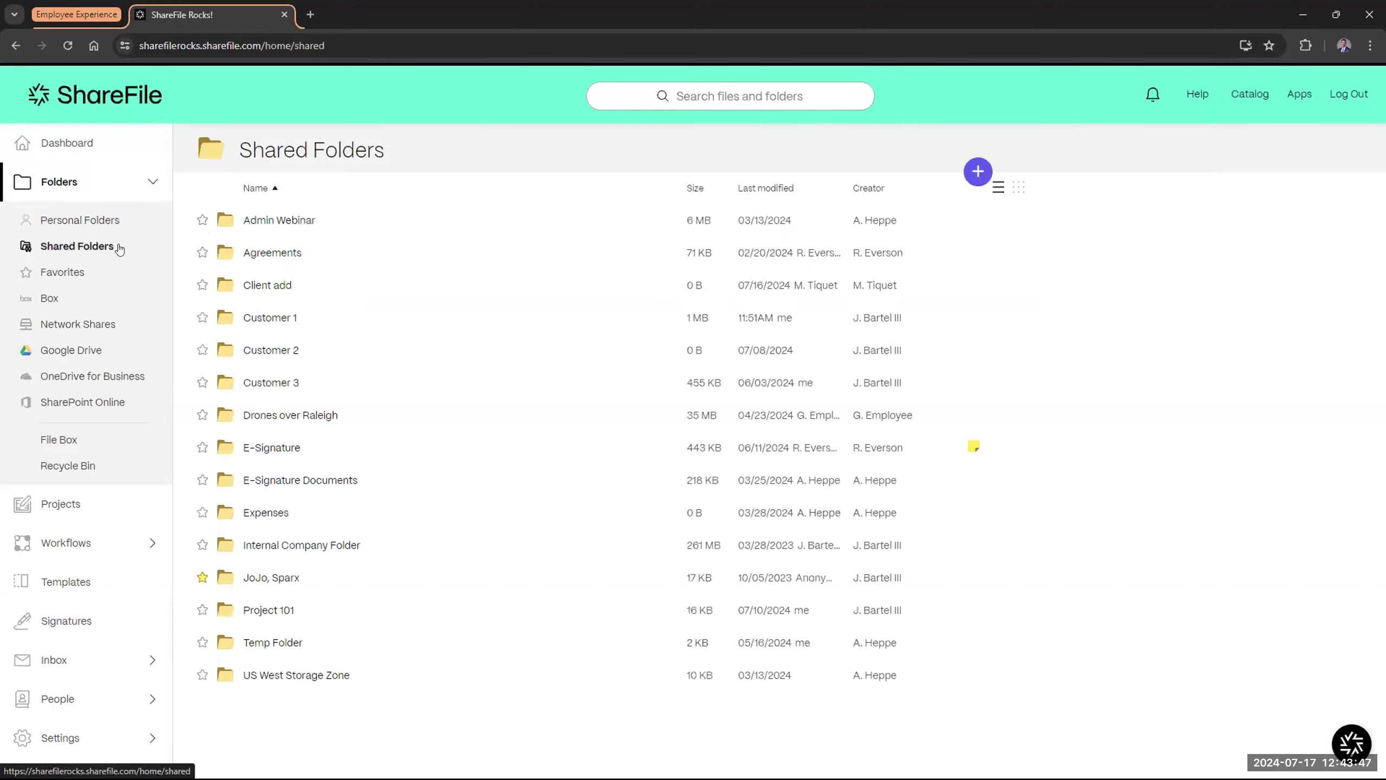
{"action": "left_click", "coordinate": [102, 223]}
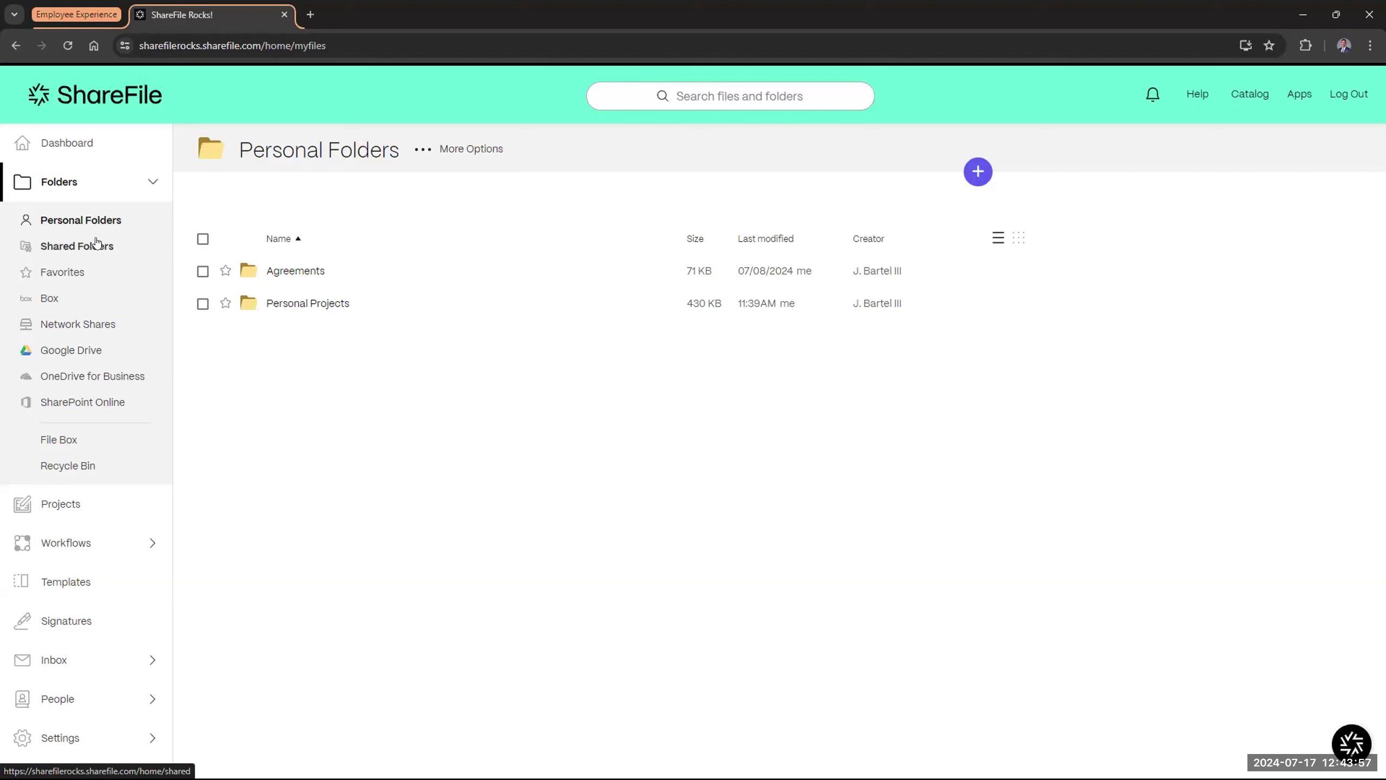
{"action": "left_click", "coordinate": [97, 242]}
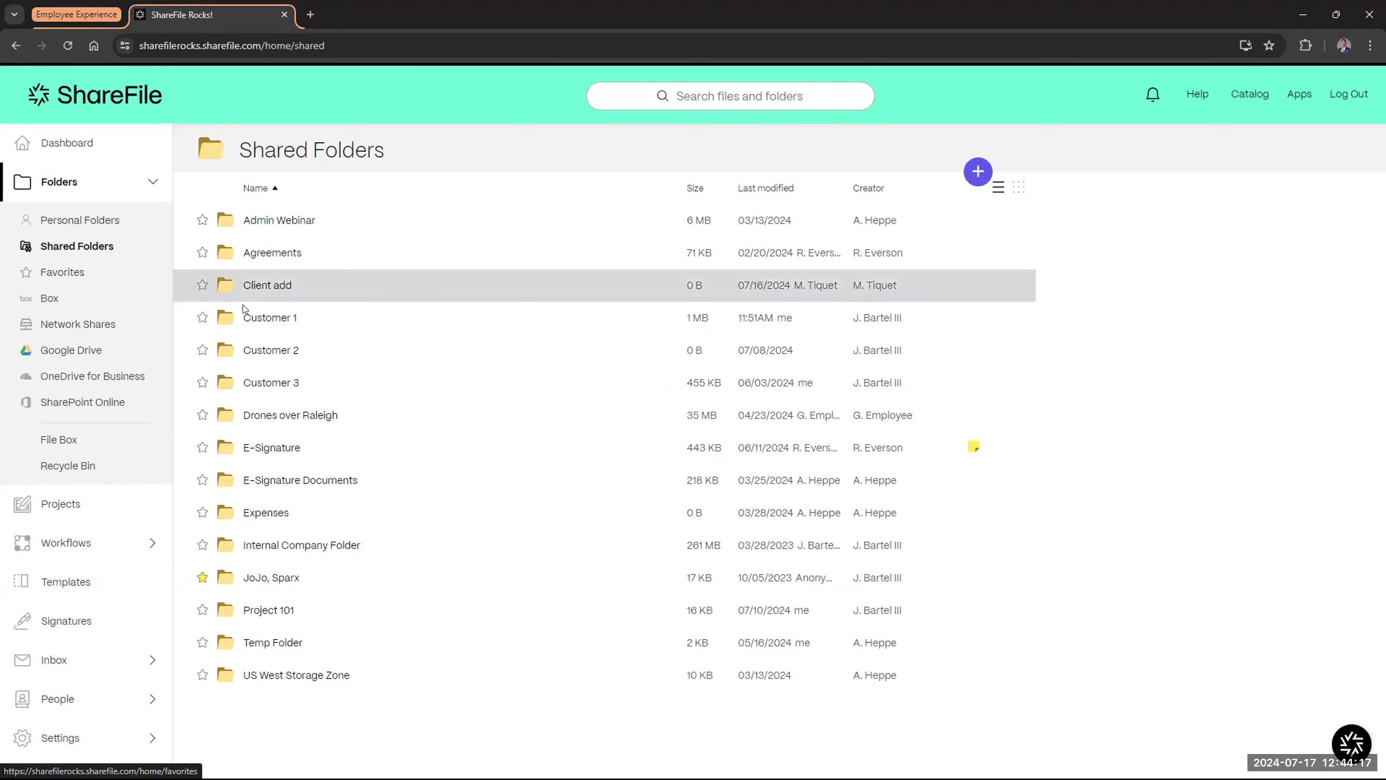
- Open the Customer 1 shared folder and examine its items and the access permissions of its people
{"action": "left_click", "coordinate": [257, 317]}
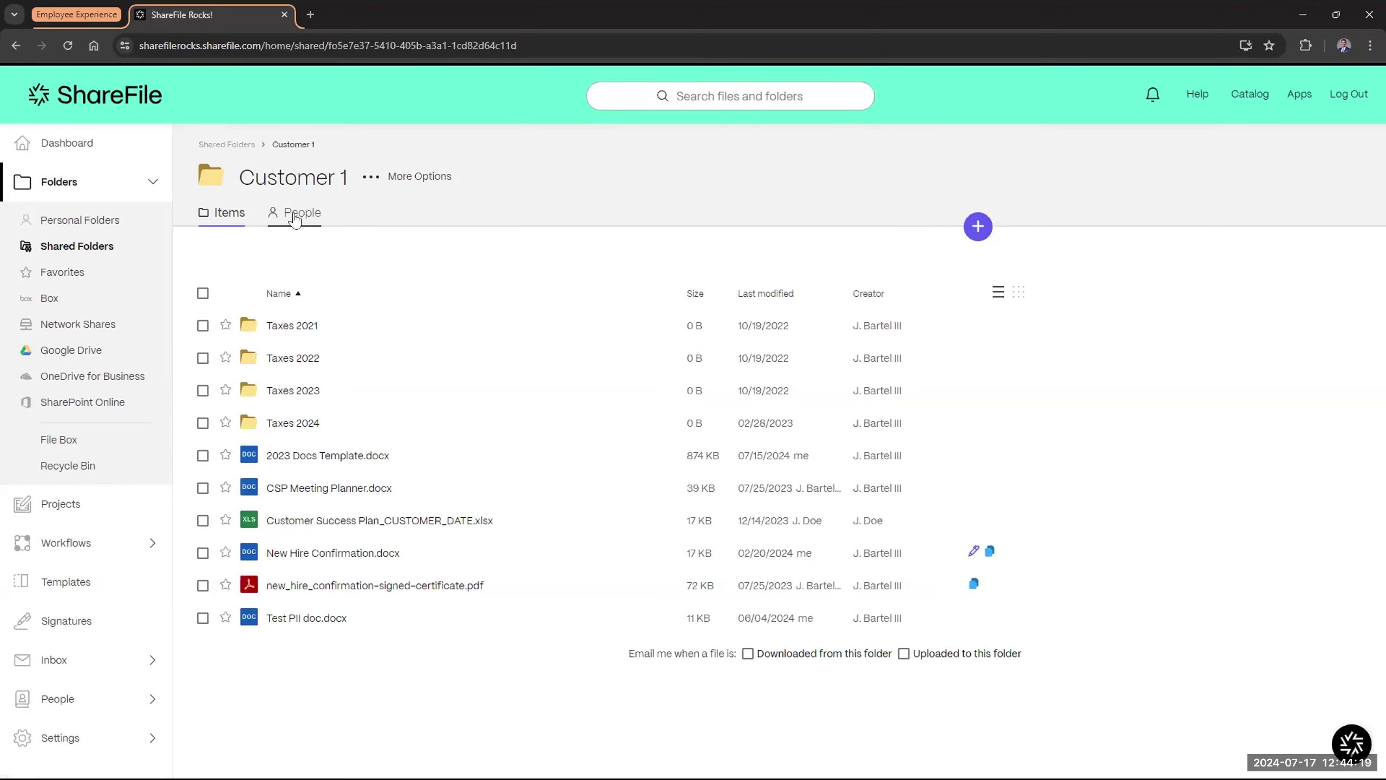
{"action": "left_click", "coordinate": [298, 212]}
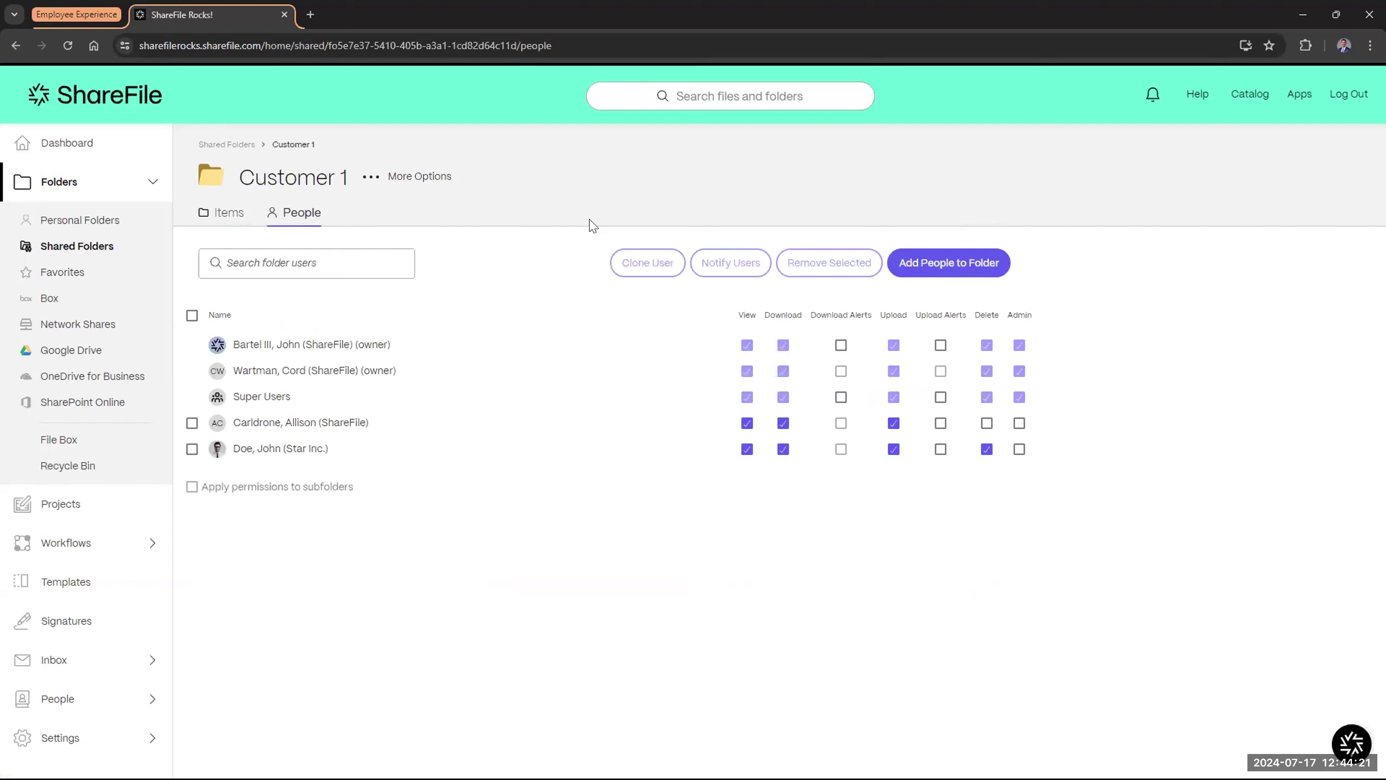
{"action": "left_click", "coordinate": [224, 217]}
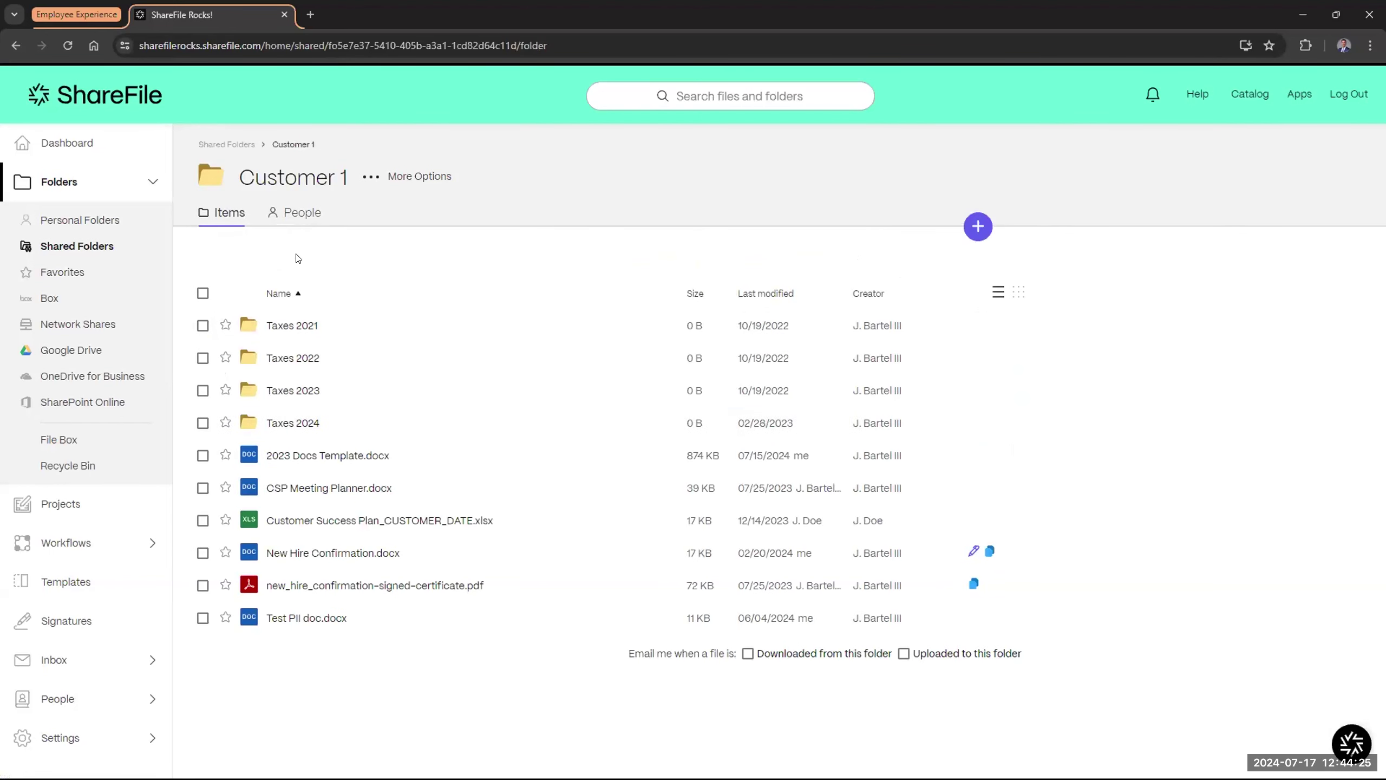
{"action": "left_click", "coordinate": [299, 217]}
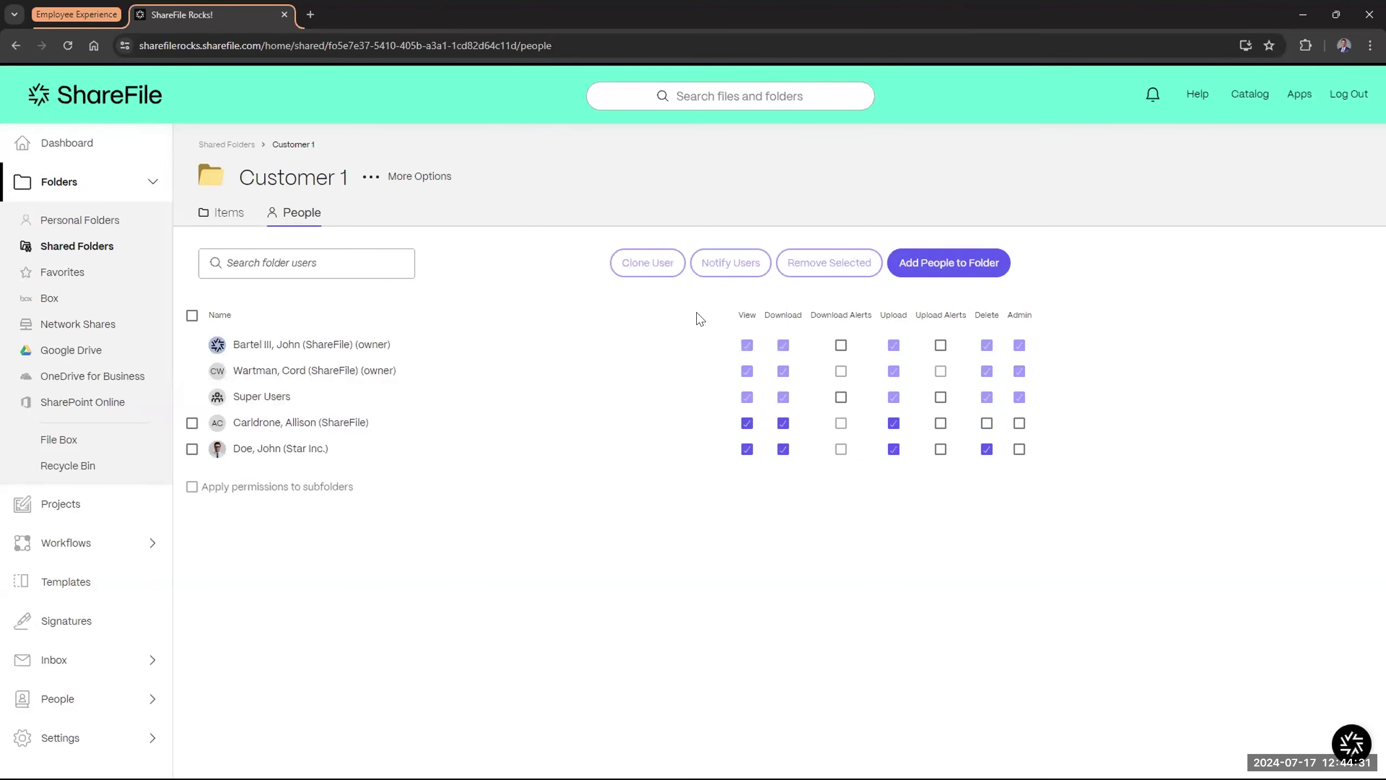
- Select an existing user to add to the Customer 1 folder and grant them the Delete and Admin permissions as well
{"action": "left_click", "coordinate": [907, 265]}
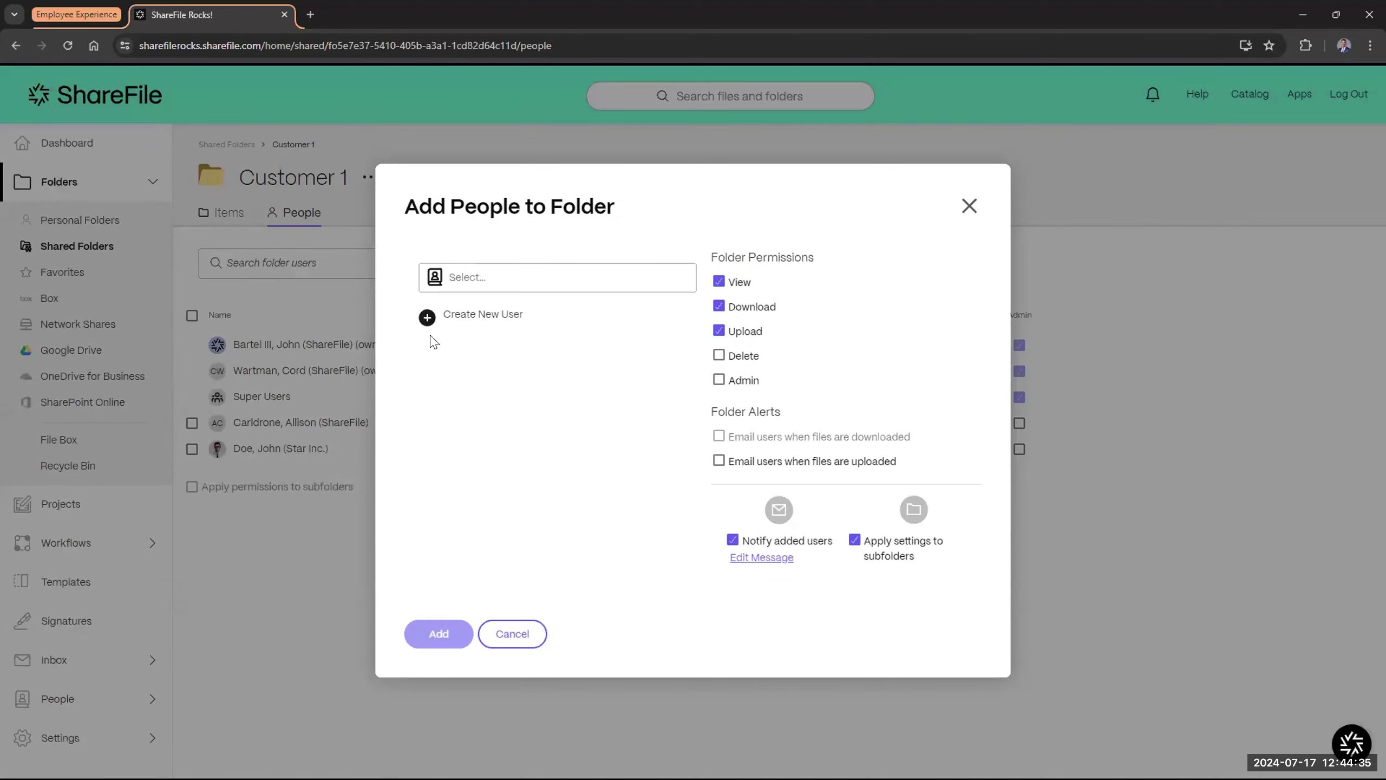
{"action": "left_click", "coordinate": [486, 270]}
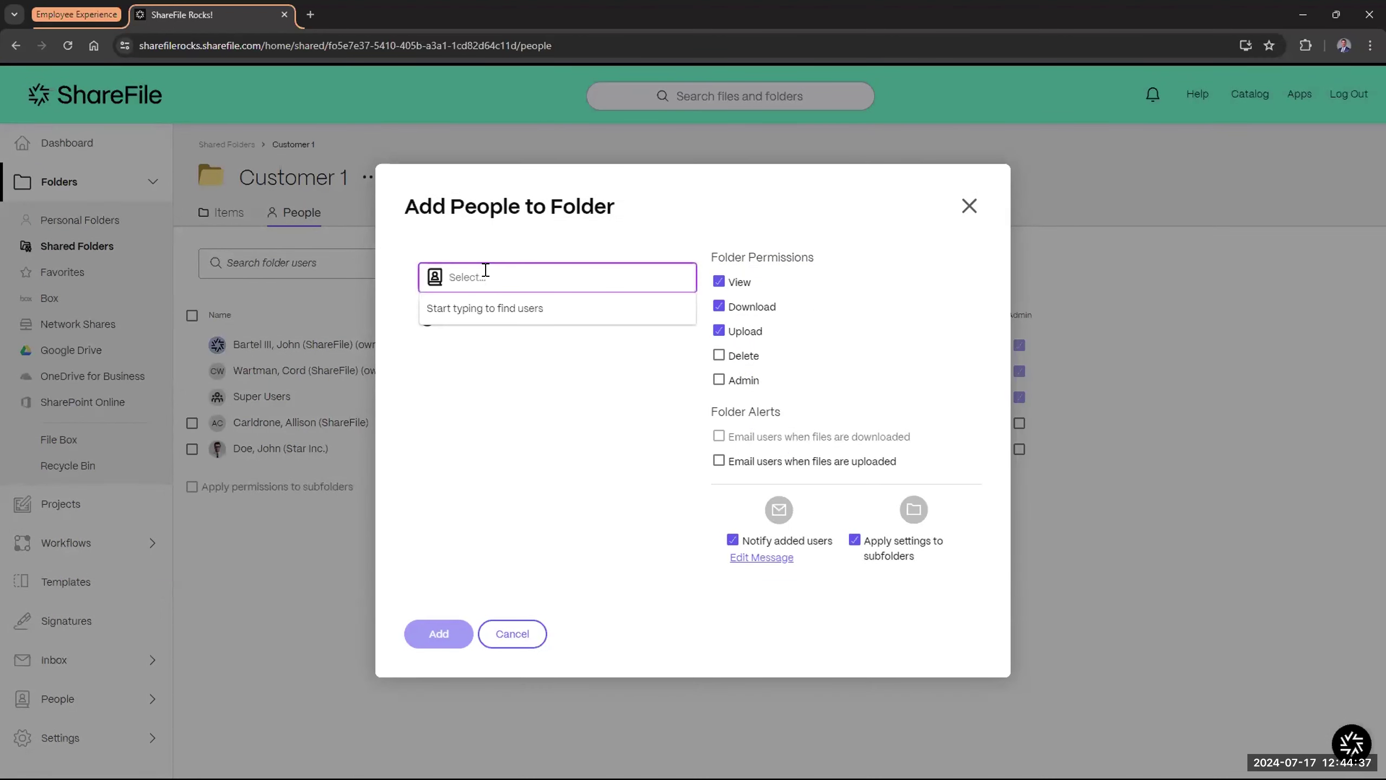
{"action": "type", "text": "john"}
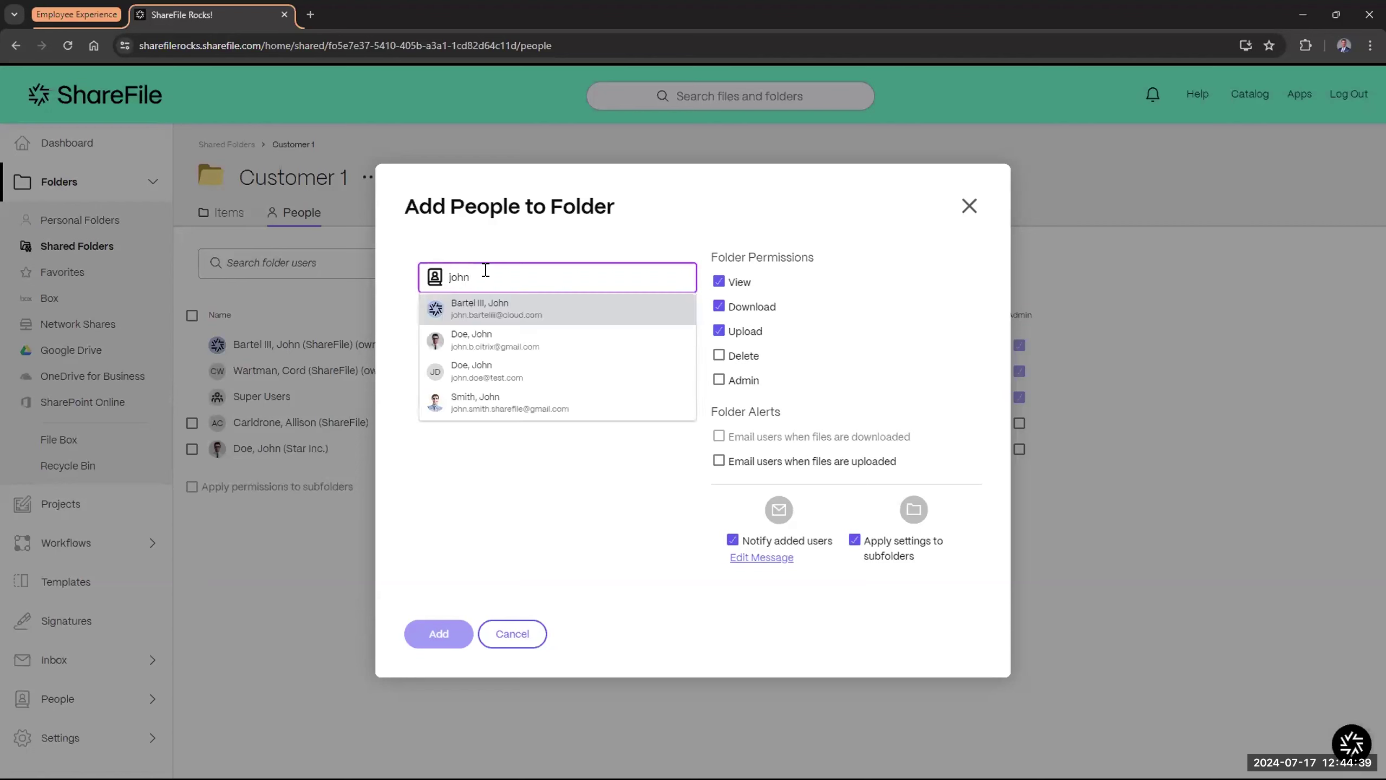
{"action": "left_click", "coordinate": [488, 372]}
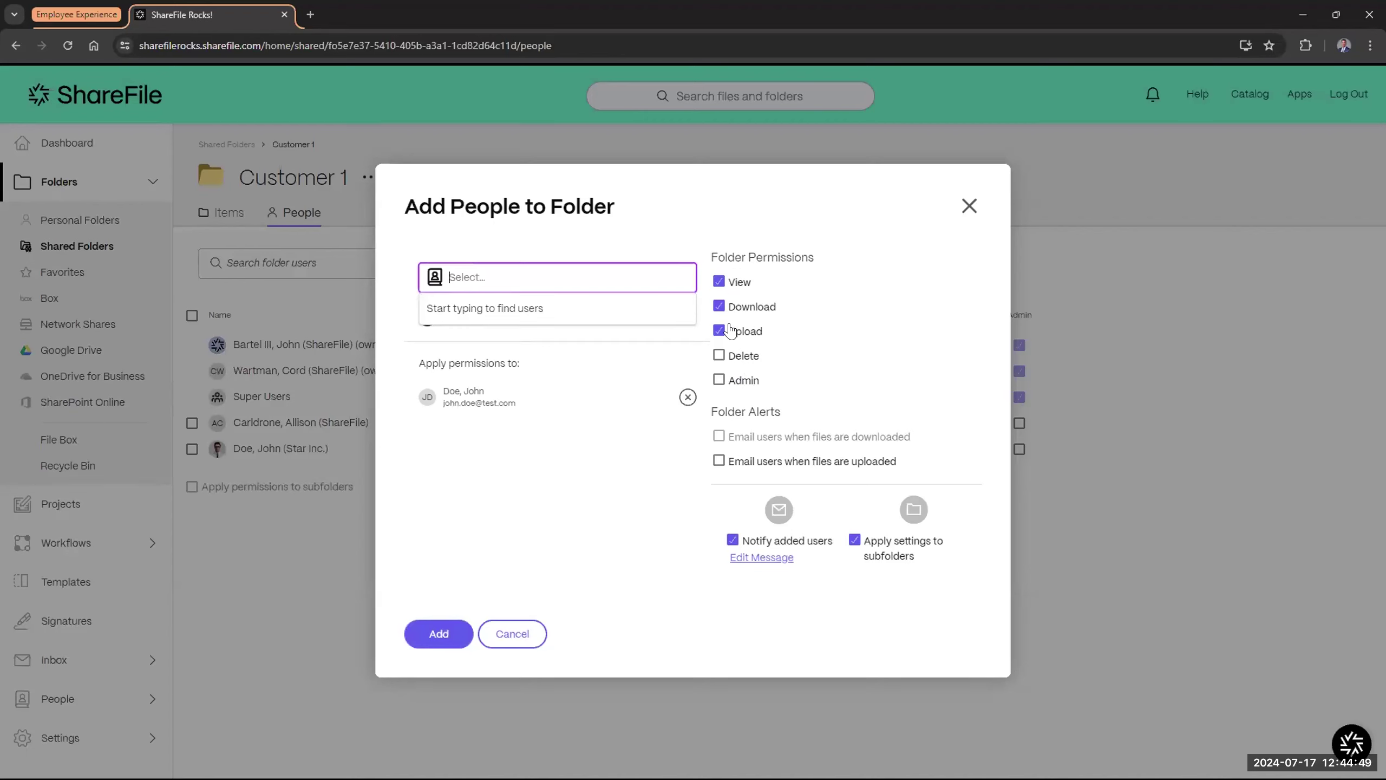
{"action": "left_click", "coordinate": [719, 356]}
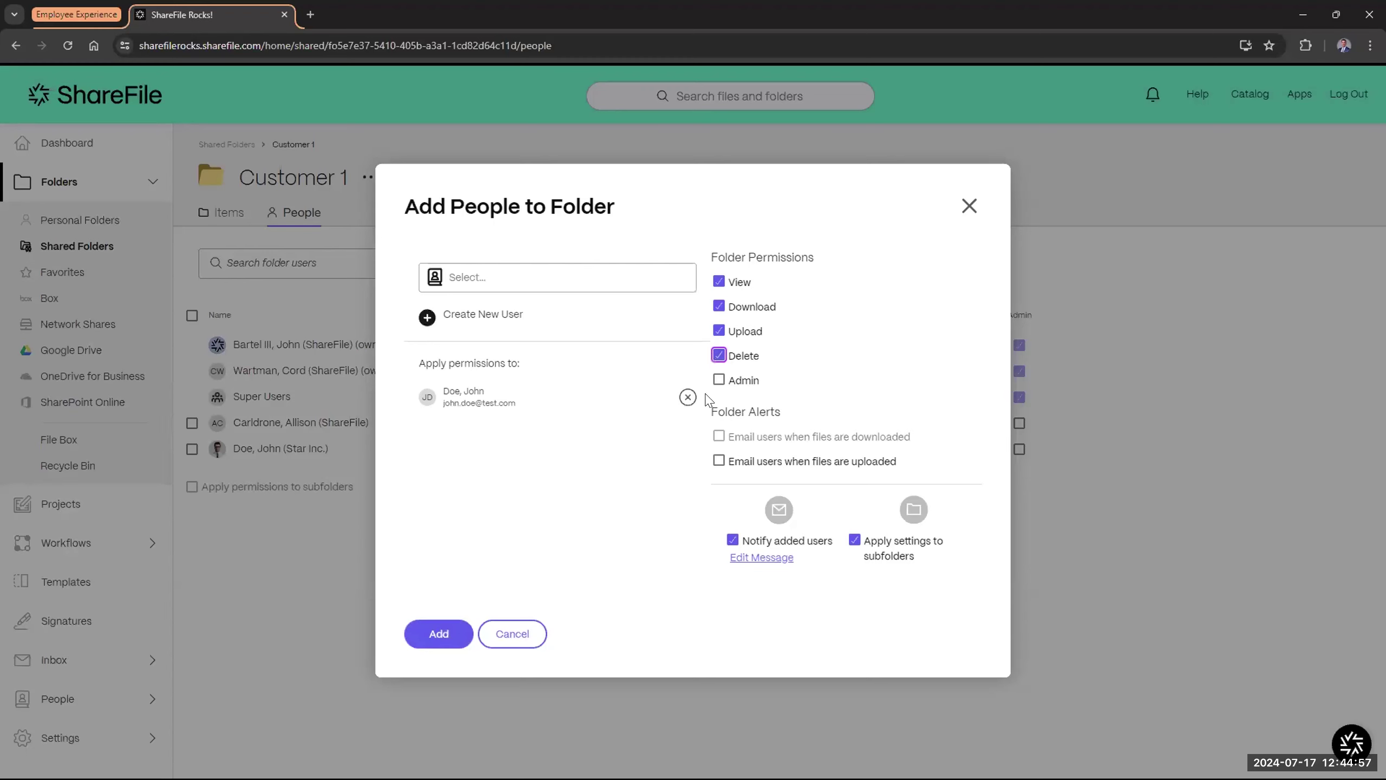
{"action": "left_click", "coordinate": [720, 380]}
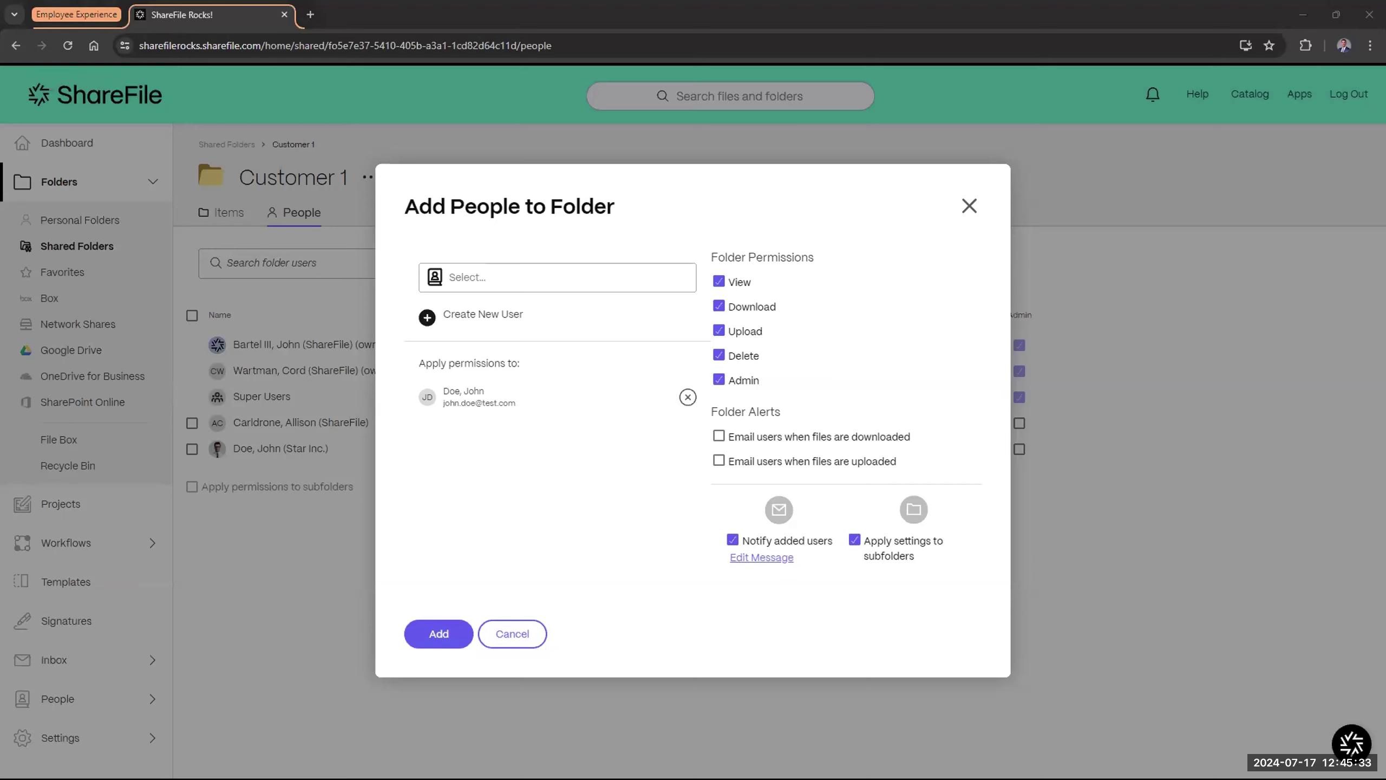
- Switch to the client's Gmail inbox, read the notification about the shared Customer 1 folder, and return to ShareFile
{"action": "key", "text": "alt+Tab"}
{"action": "left_click", "coordinate": [360, 196]}
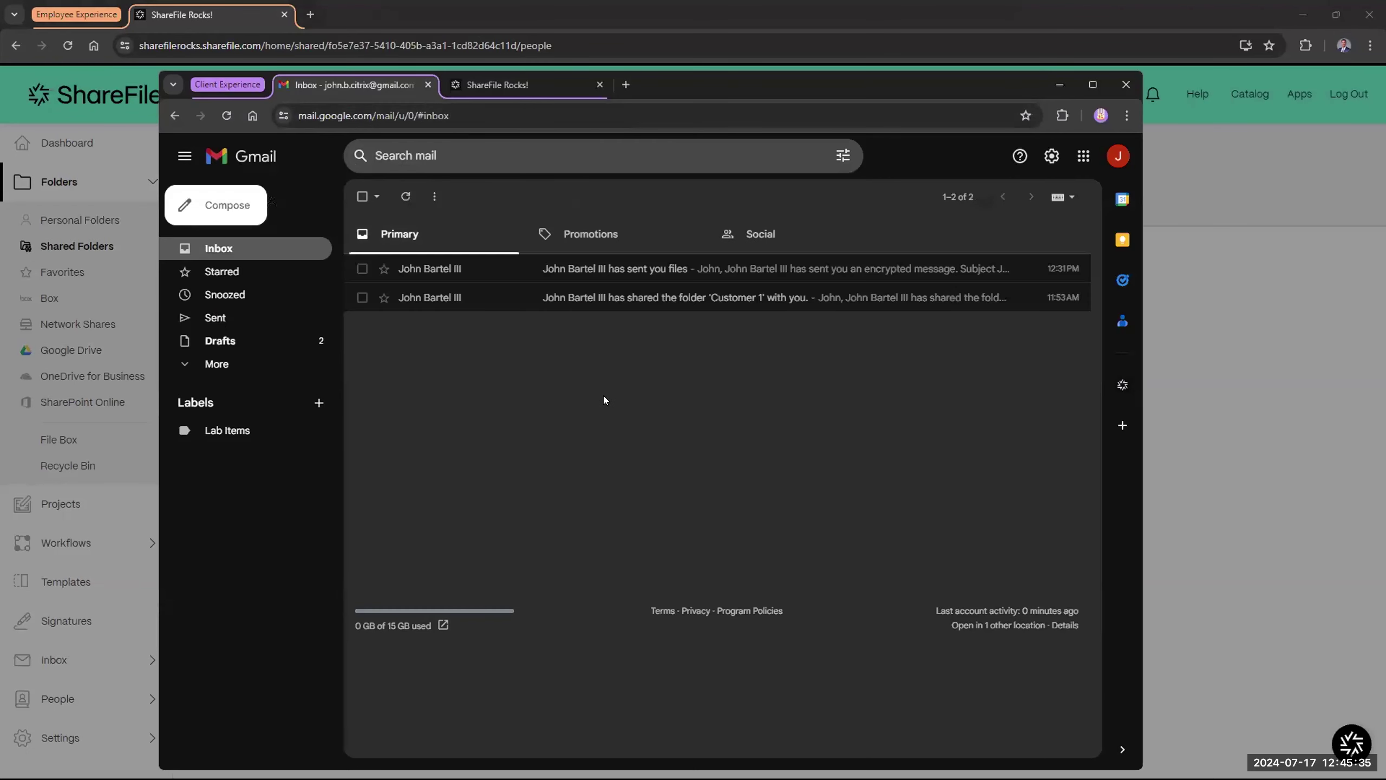
{"action": "left_click", "coordinate": [622, 298]}
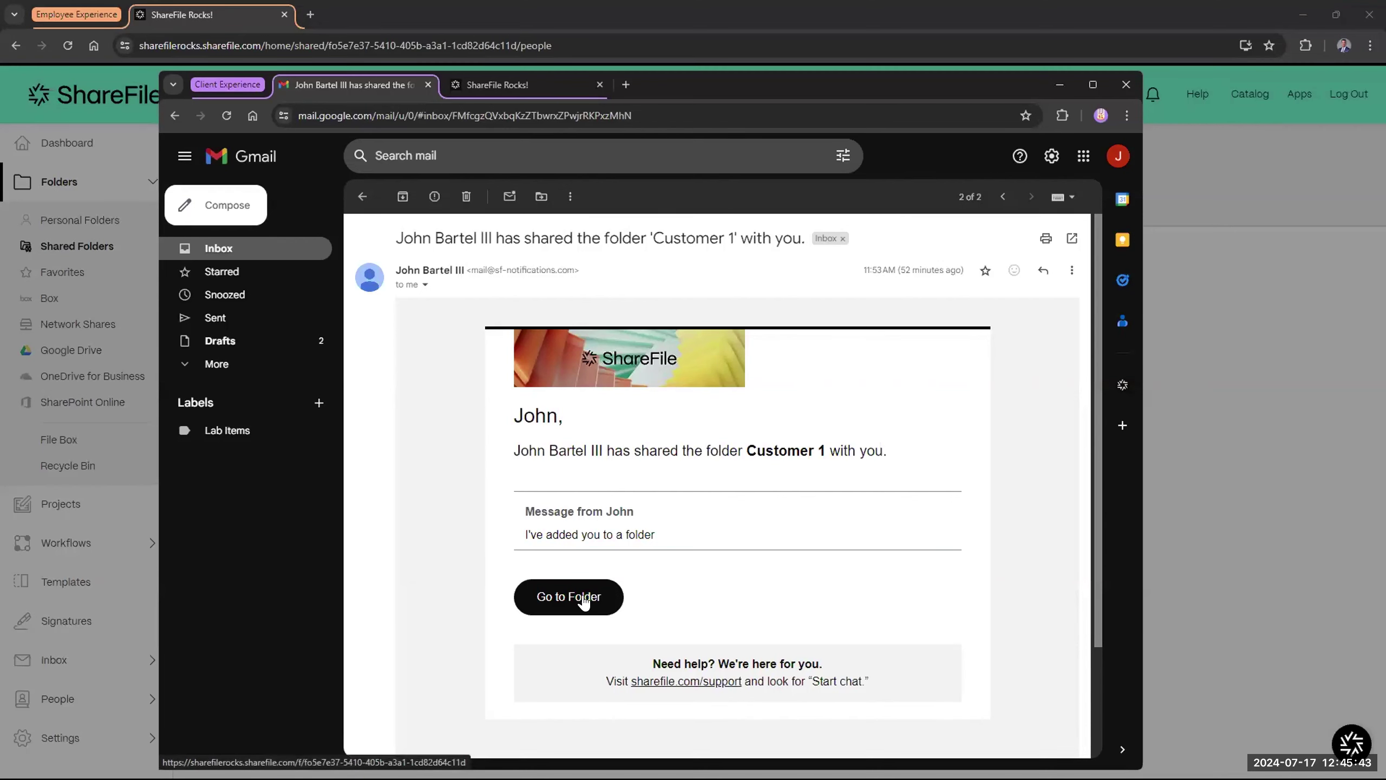
{"action": "left_click", "coordinate": [1055, 85]}
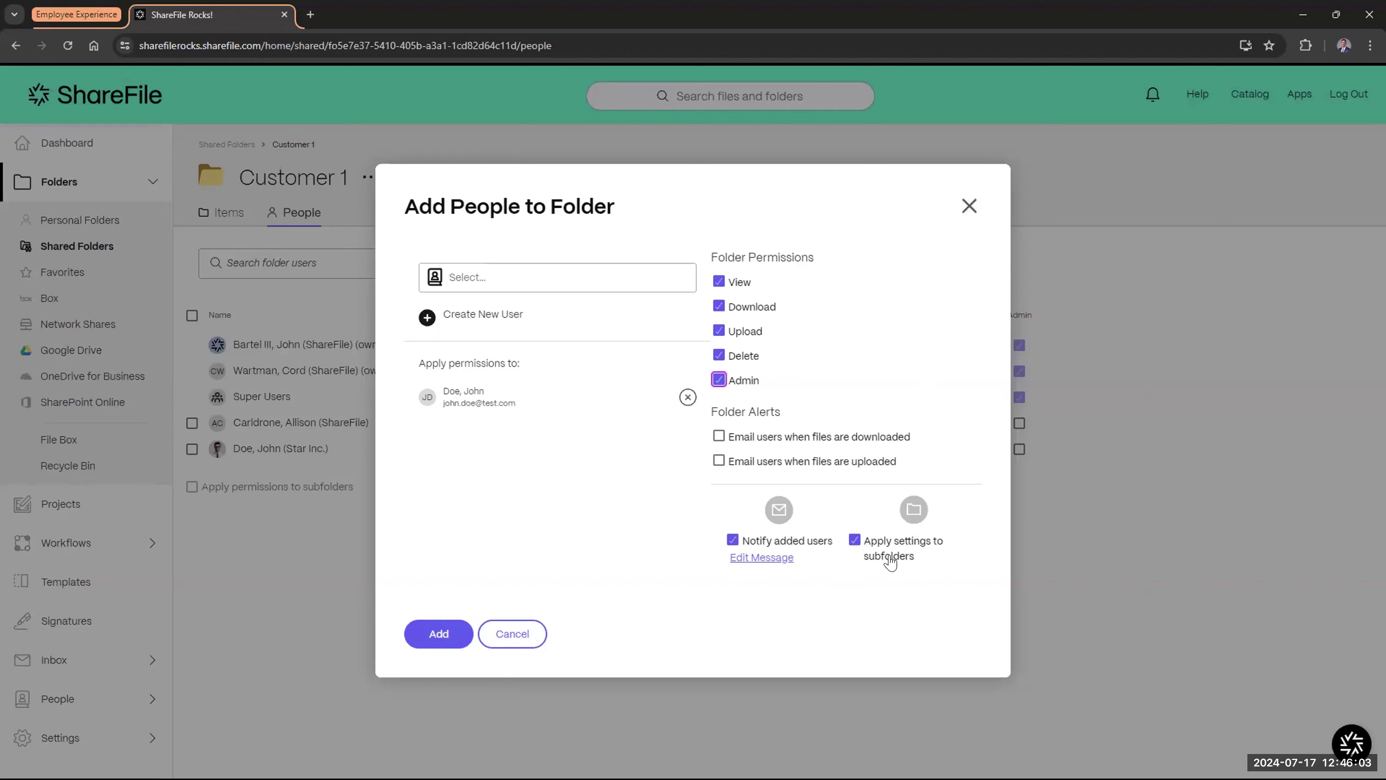
- Discard the pending user addition and review the items and people of the Customer 1 folder
{"action": "left_click", "coordinate": [722, 194]}
{"action": "key", "text": "Escape"}
{"action": "left_click", "coordinate": [221, 213]}
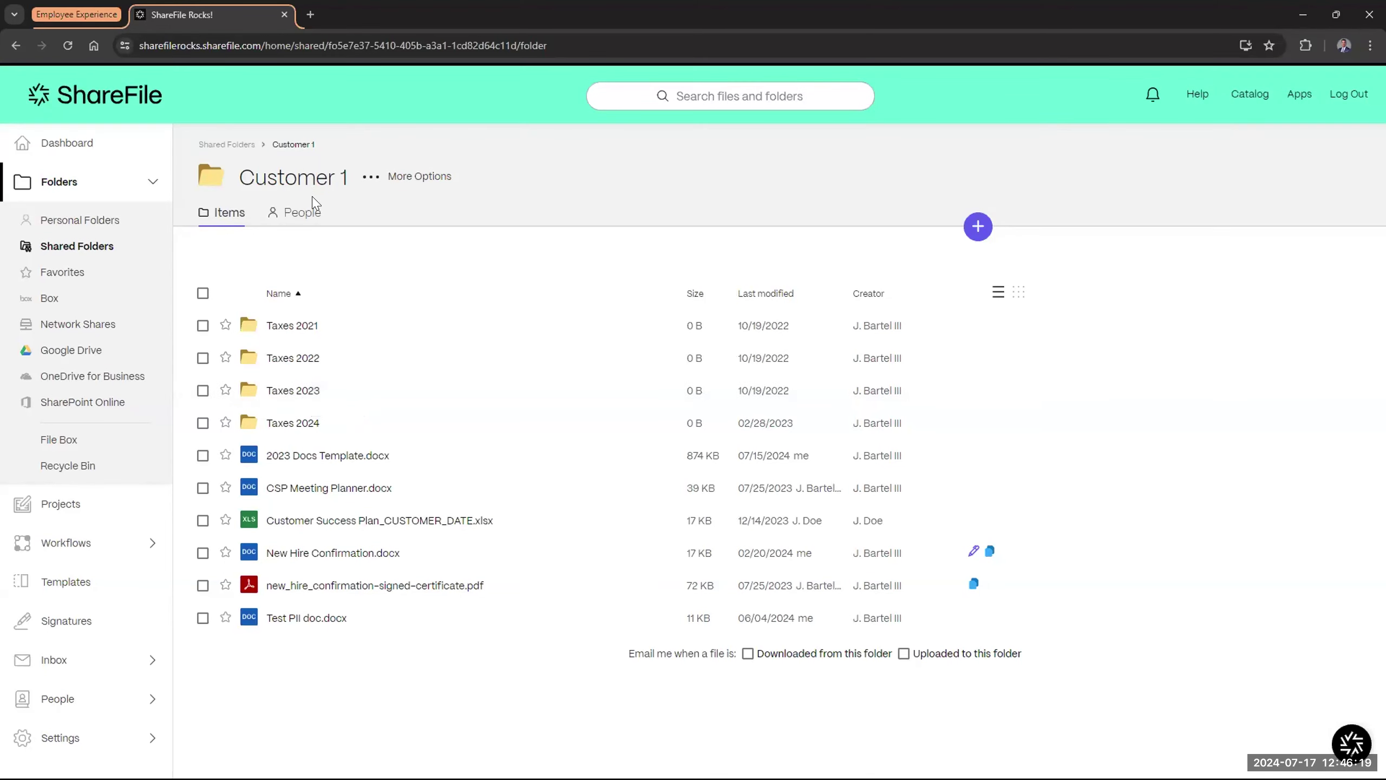
{"action": "left_click", "coordinate": [304, 214]}
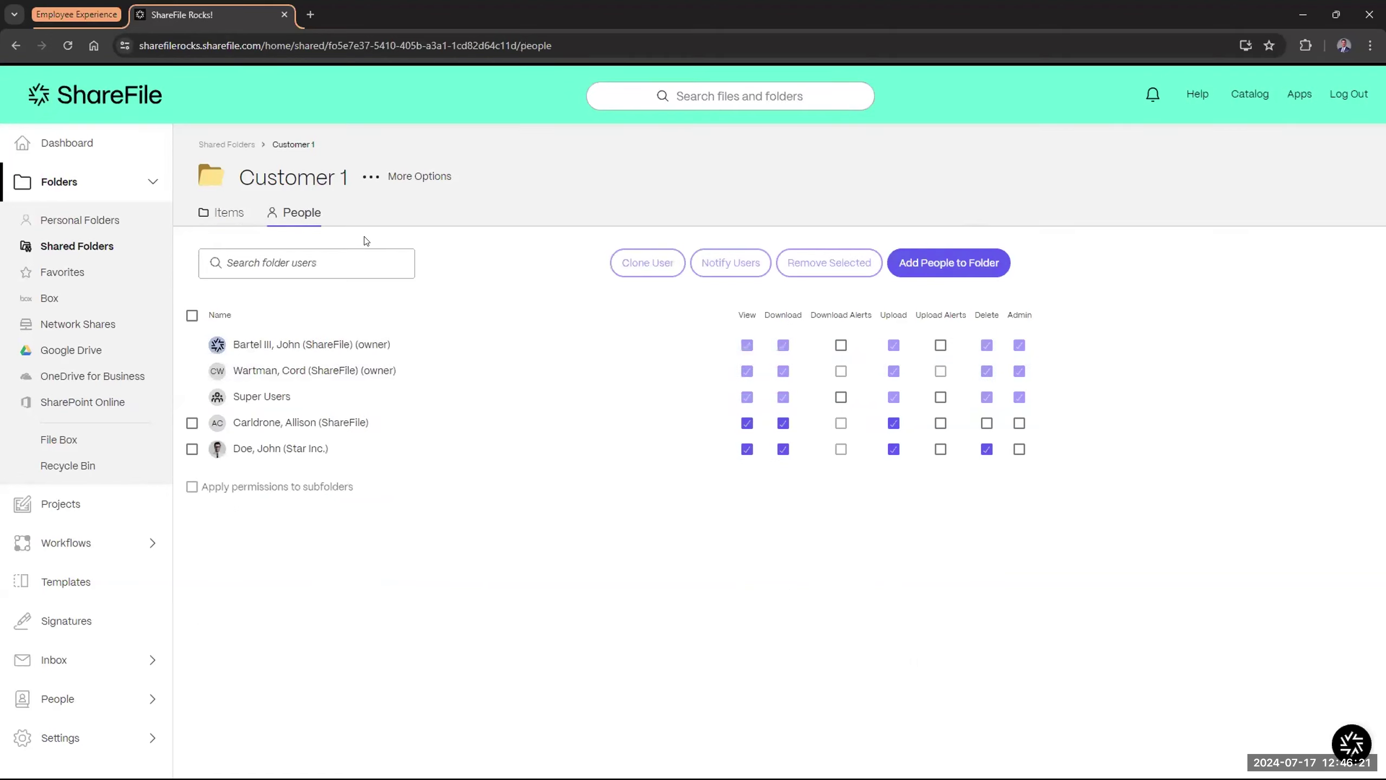
{"action": "left_click", "coordinate": [223, 212]}
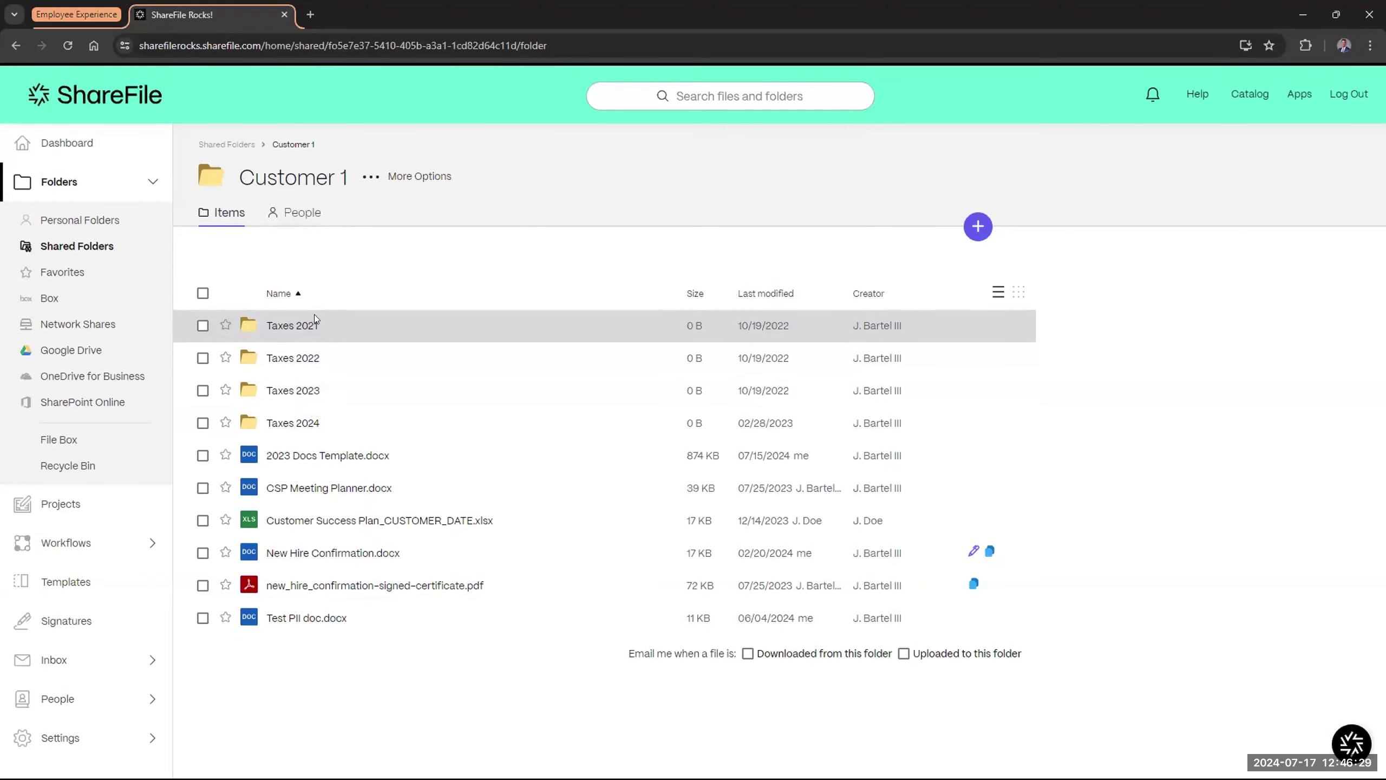
- Open the Taxes 2021 subfolder and examine its people permissions, the options for adding people, and its items
{"action": "left_click", "coordinate": [295, 326]}
{"action": "left_click", "coordinate": [305, 211]}
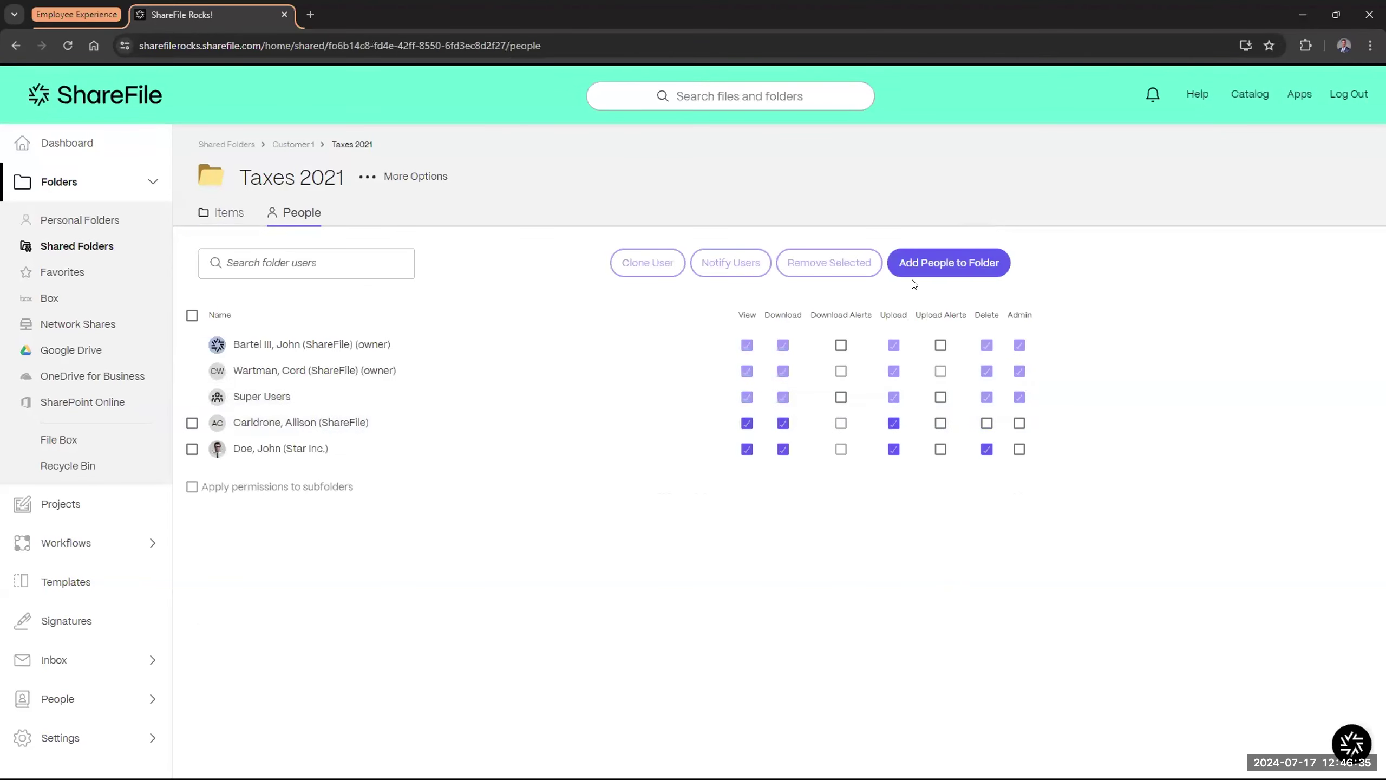
{"action": "left_click", "coordinate": [921, 270]}
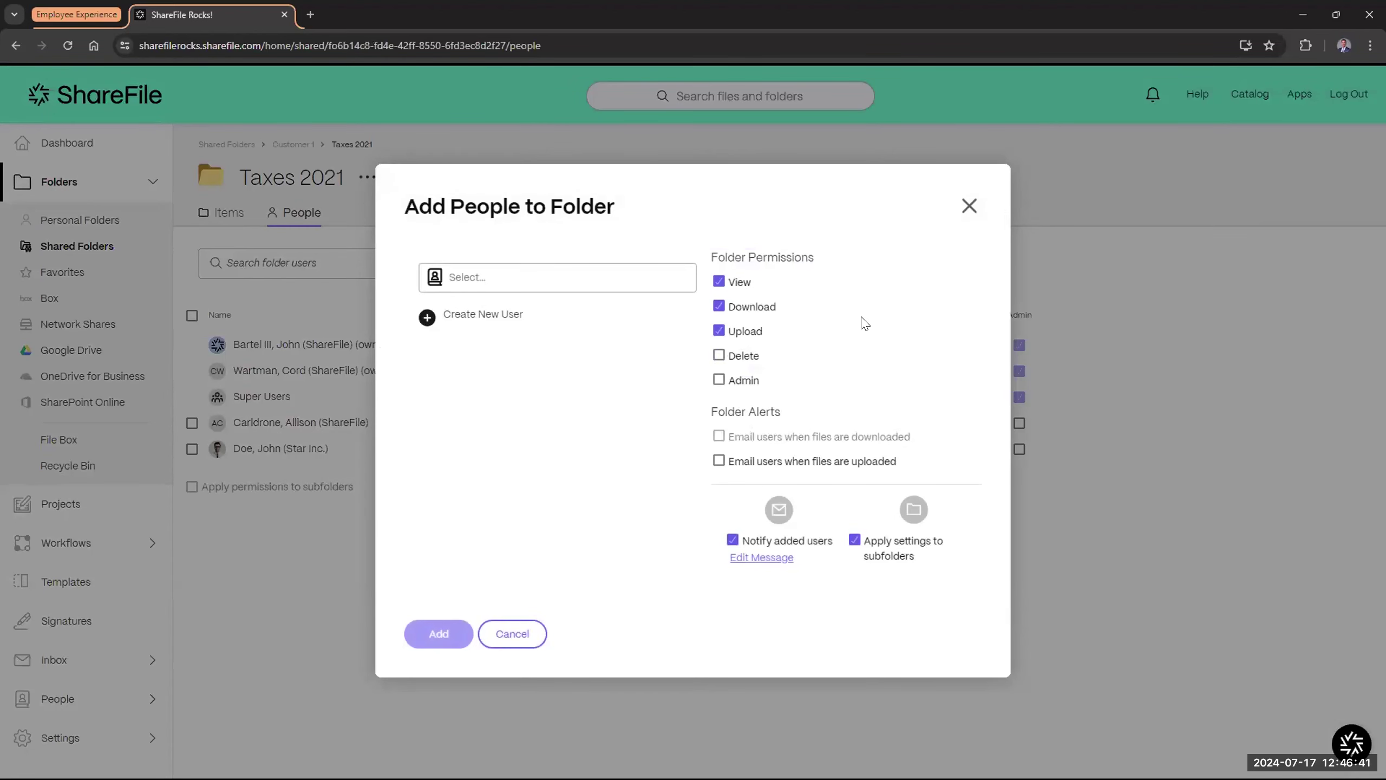
{"action": "left_click", "coordinate": [970, 207]}
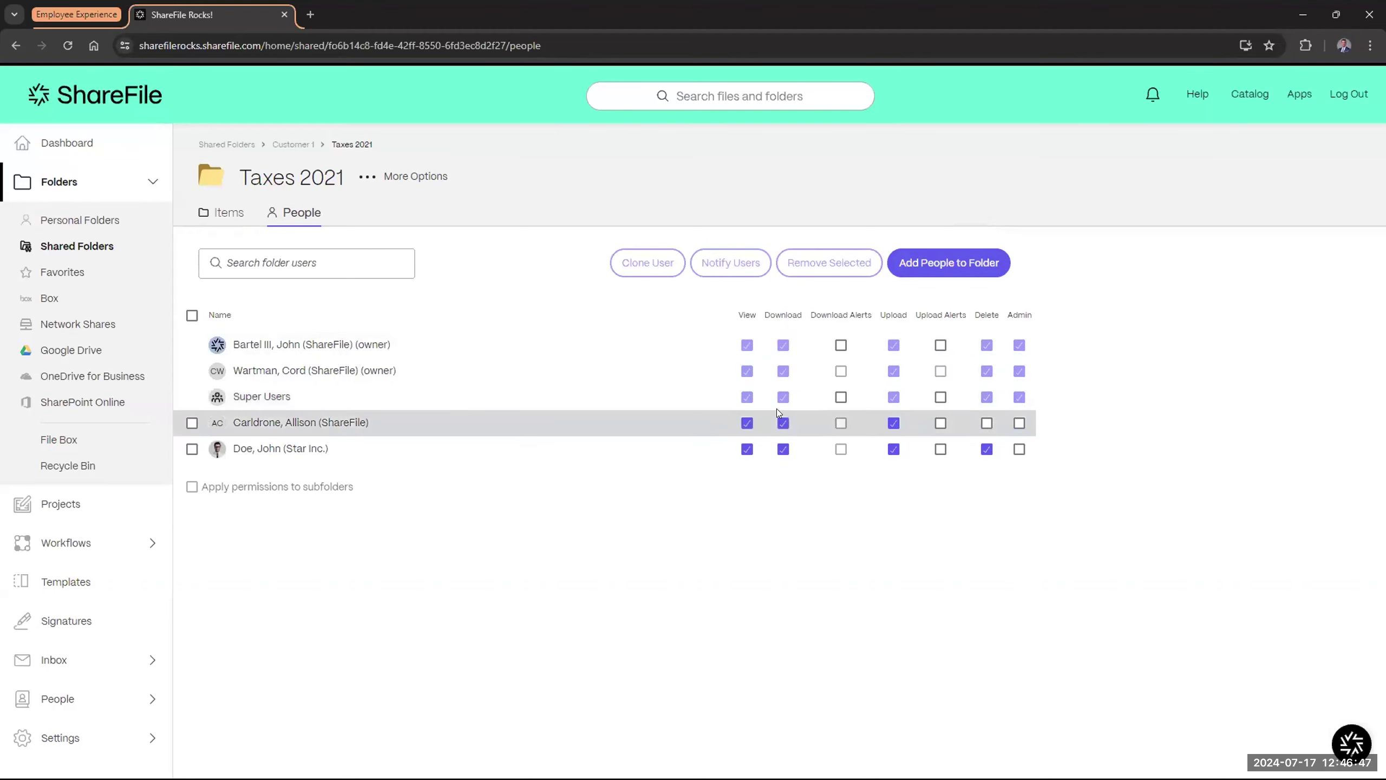
{"action": "left_click", "coordinate": [228, 214]}
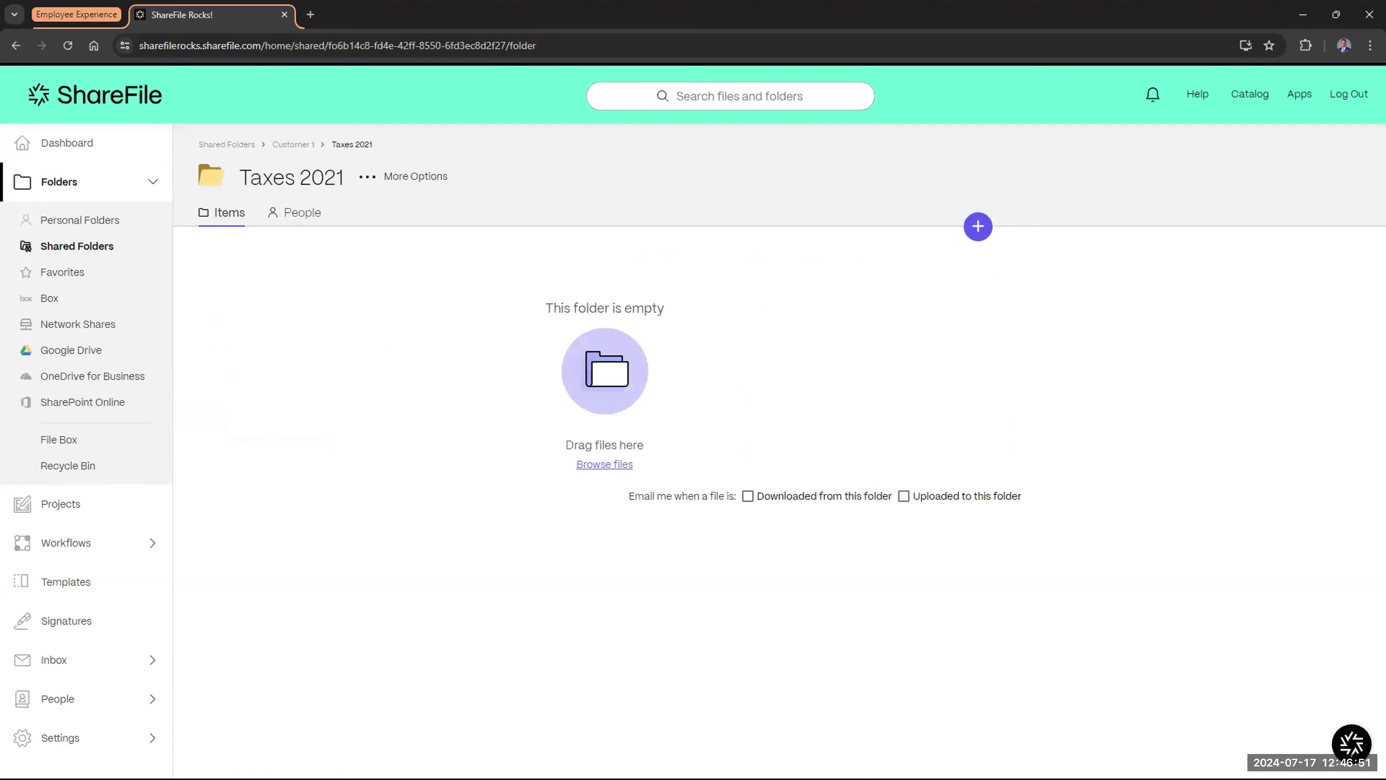